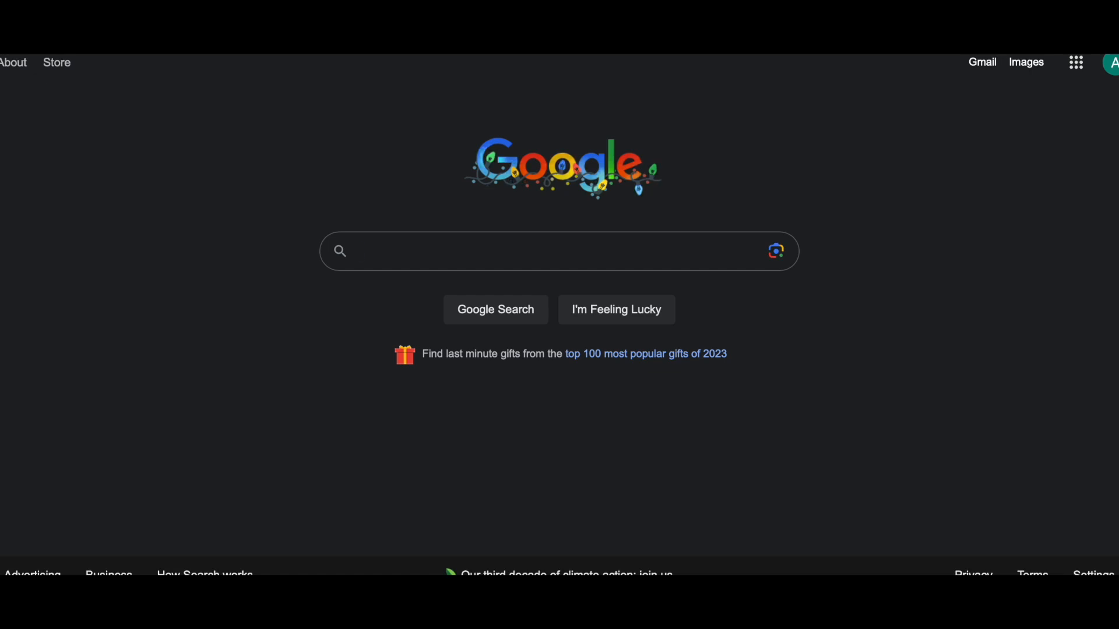
- Search Google for 'website builder' using the suggestion
type("webs")
key("BackSpace")
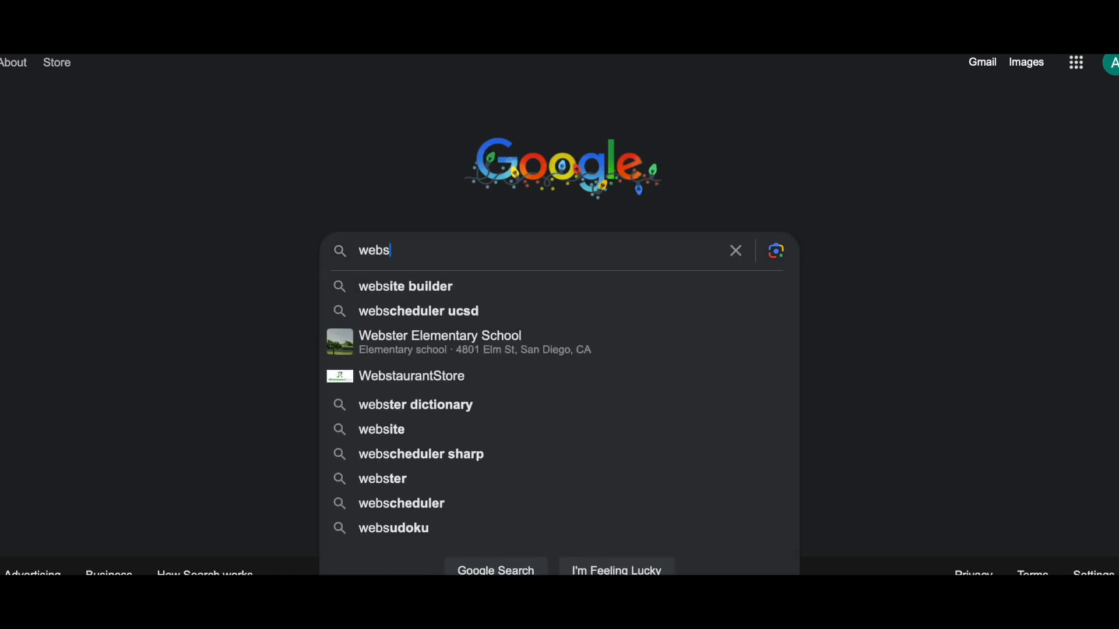
type("site")
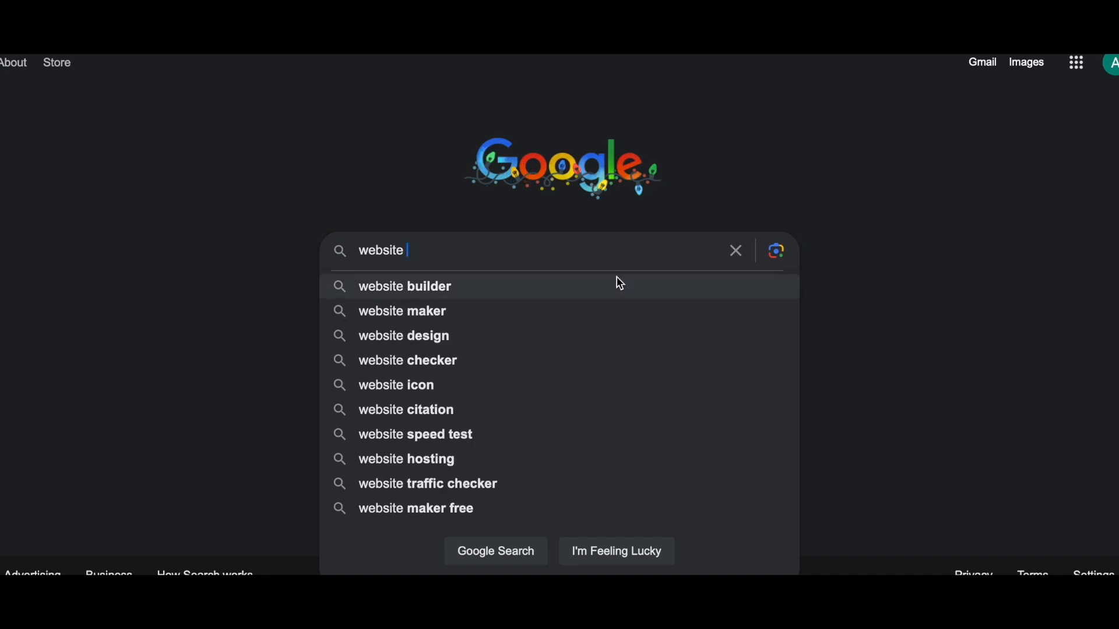
left_click(618, 284)
- Dismiss the feedback prompt and bring GoDaddy's Website Builder listing into view
scroll(620, 283, "down", 2)
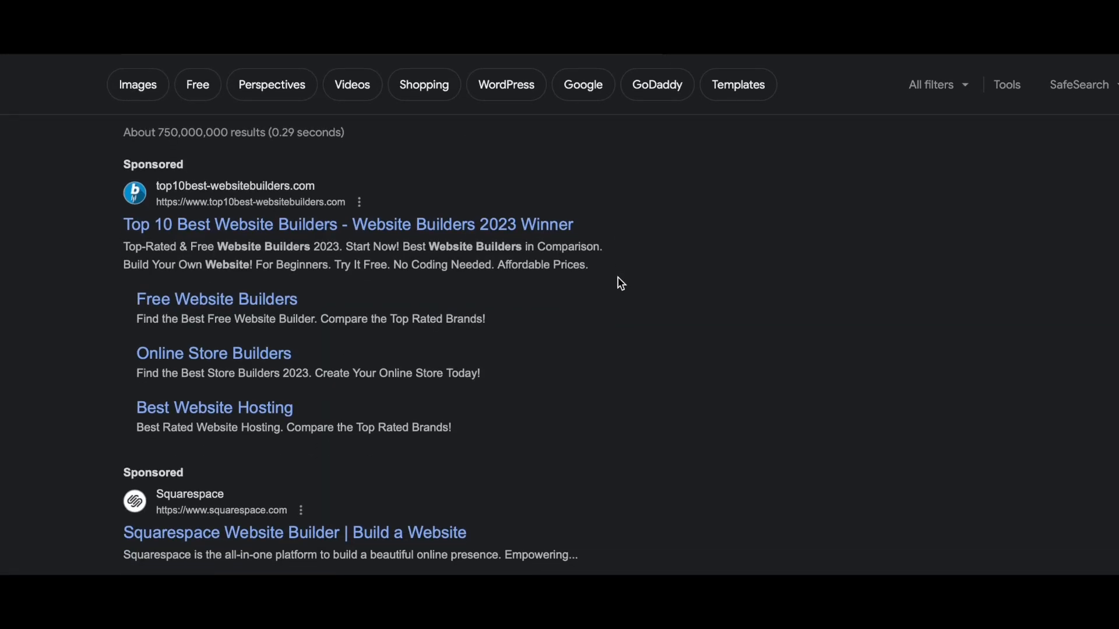
scroll(621, 284, "down", 3)
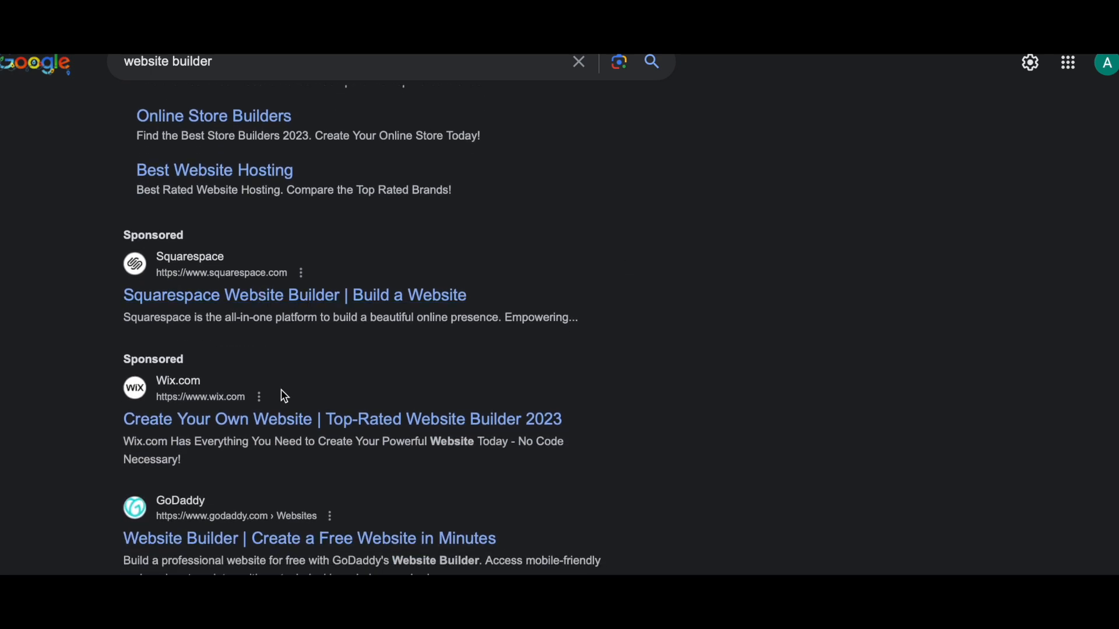
scroll(288, 408, "down", 1)
scroll(290, 409, "down", 1)
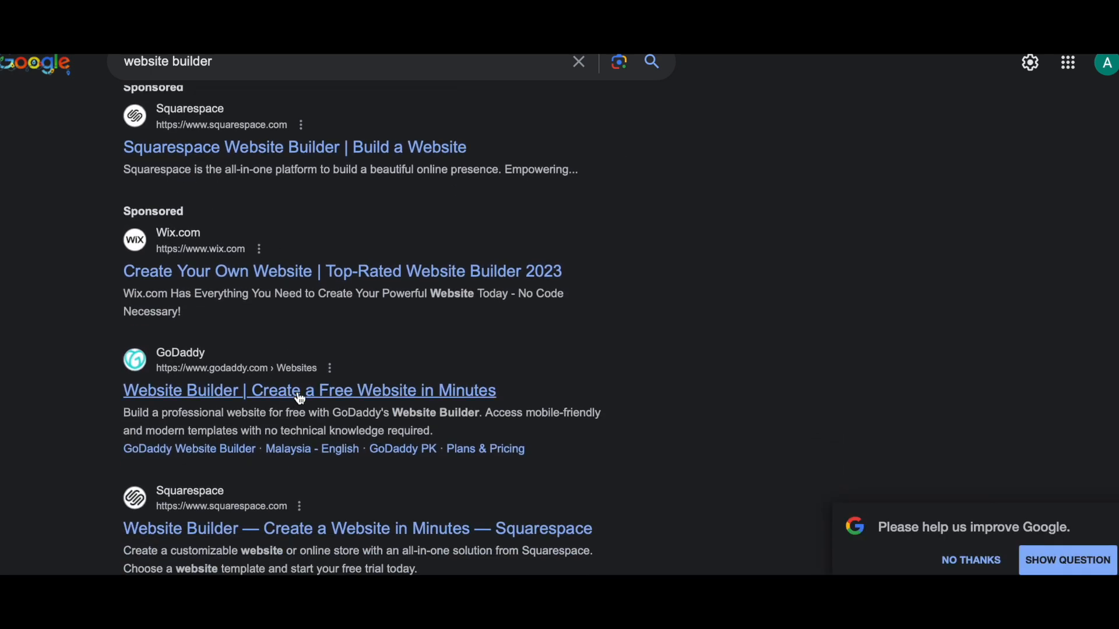
left_click(969, 560)
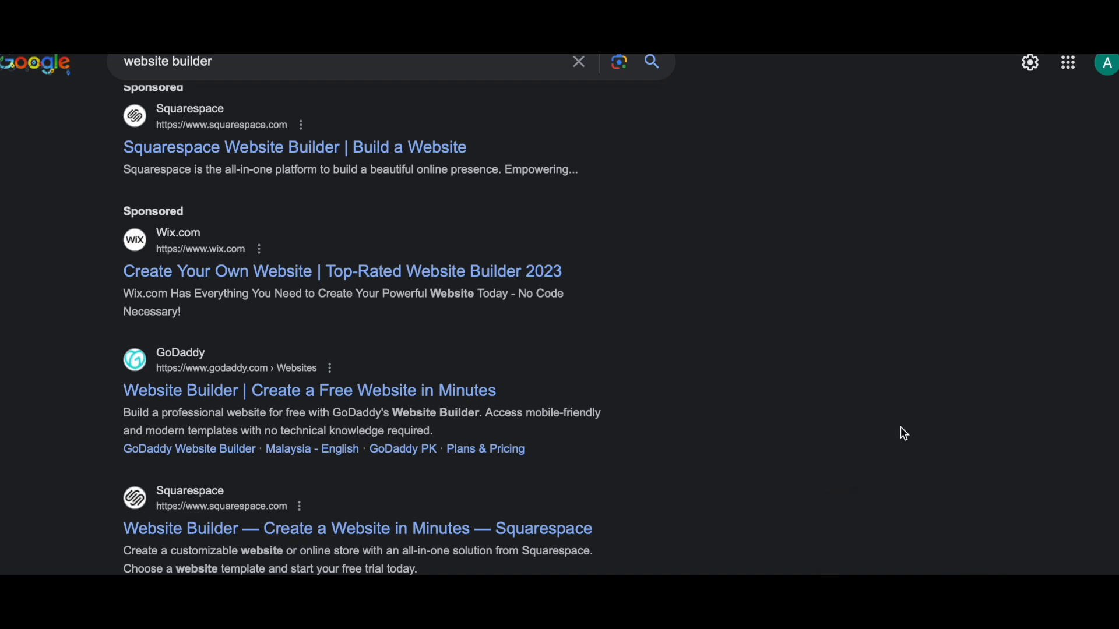
scroll(897, 406, "down", 10)
scroll(898, 406, "up", 8)
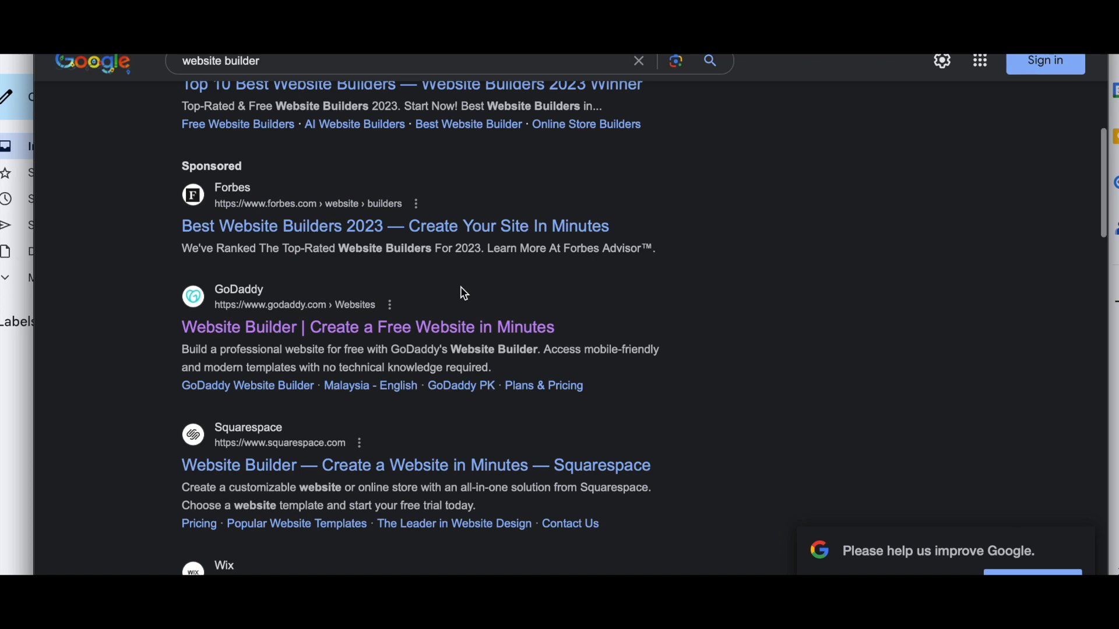
- Start a free GoDaddy Website Builder sign-up by email and enter first and last name
left_click(452, 327)
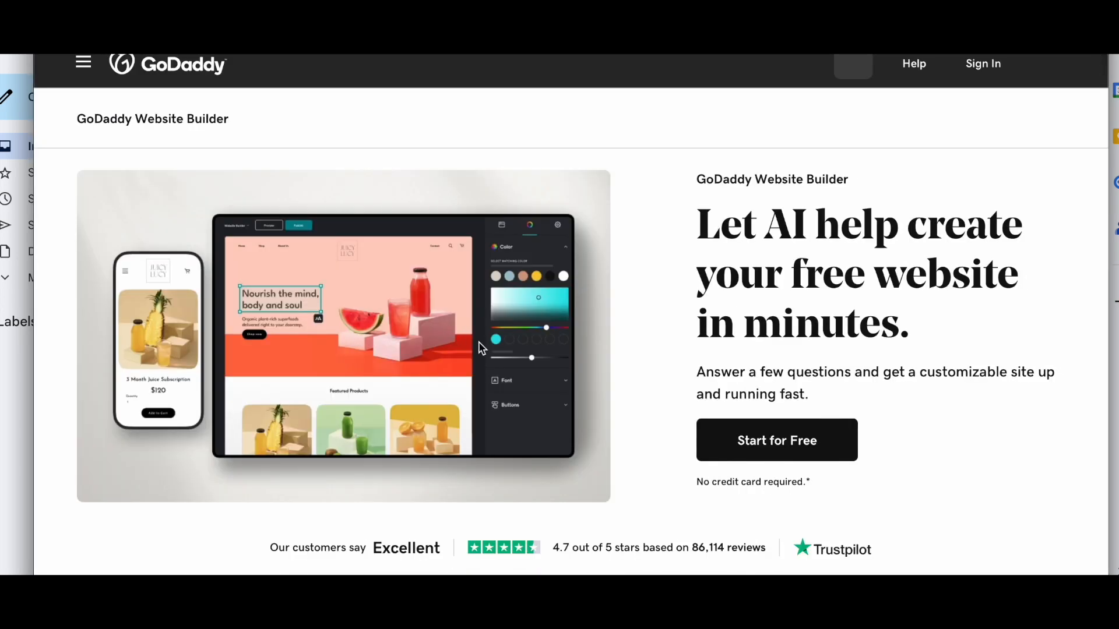
left_click(791, 444)
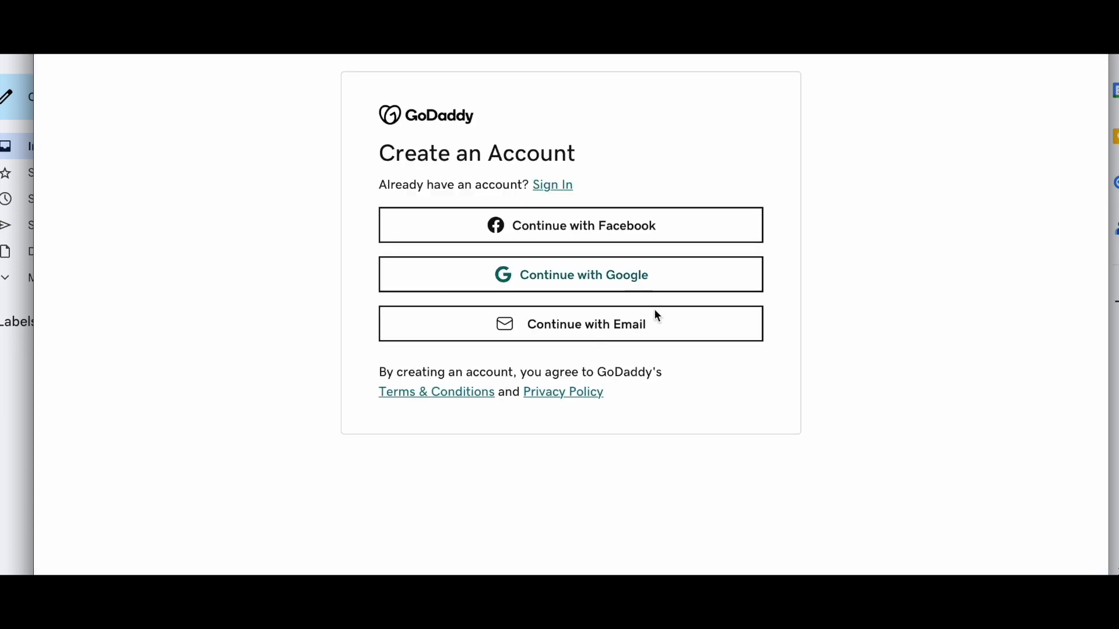
left_click(595, 329)
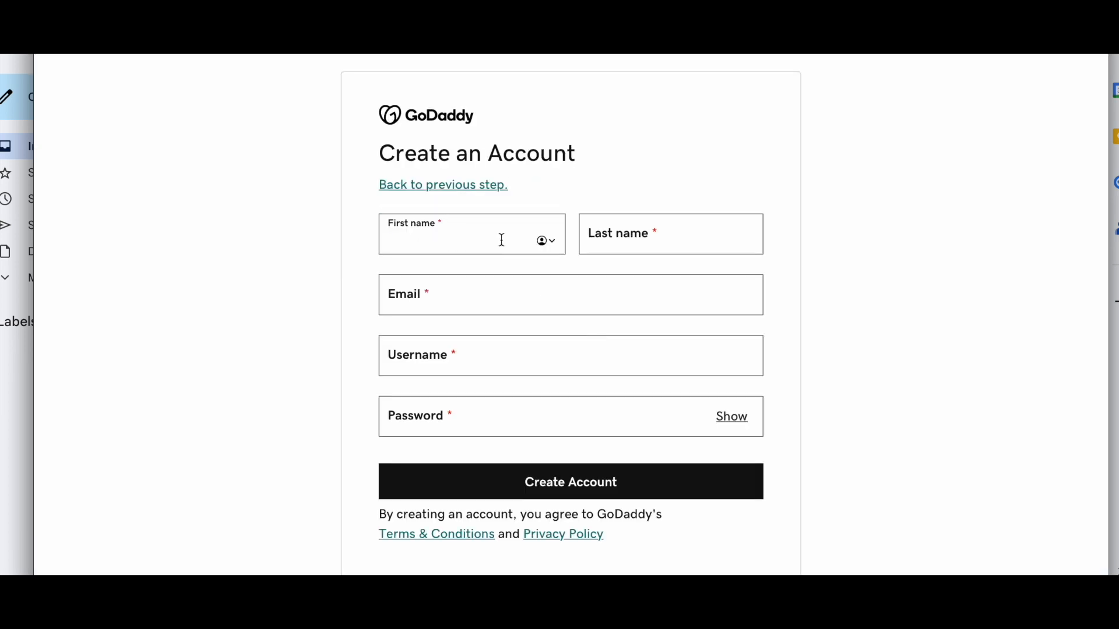
key("Tab")
key("Tab")
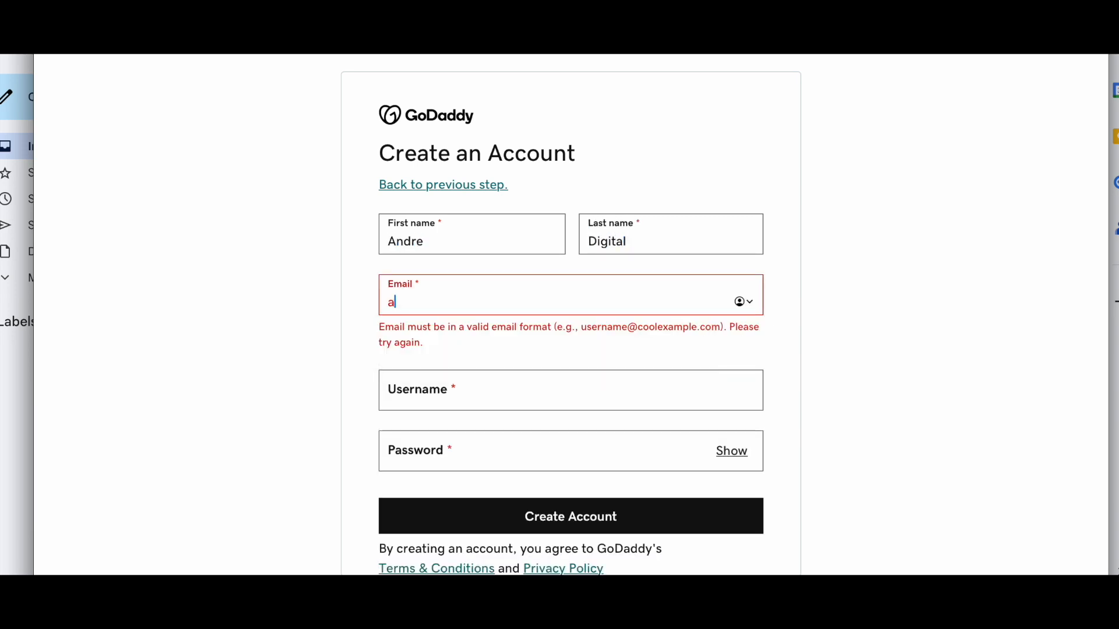
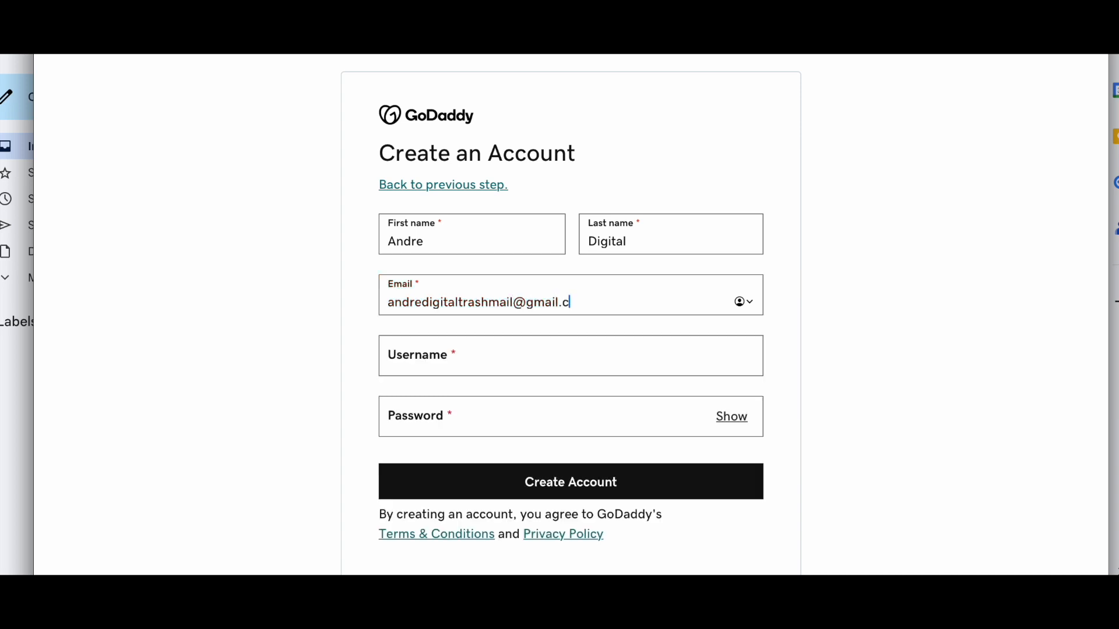
- Replace the auto-filled username with a custom username
key("Tab")
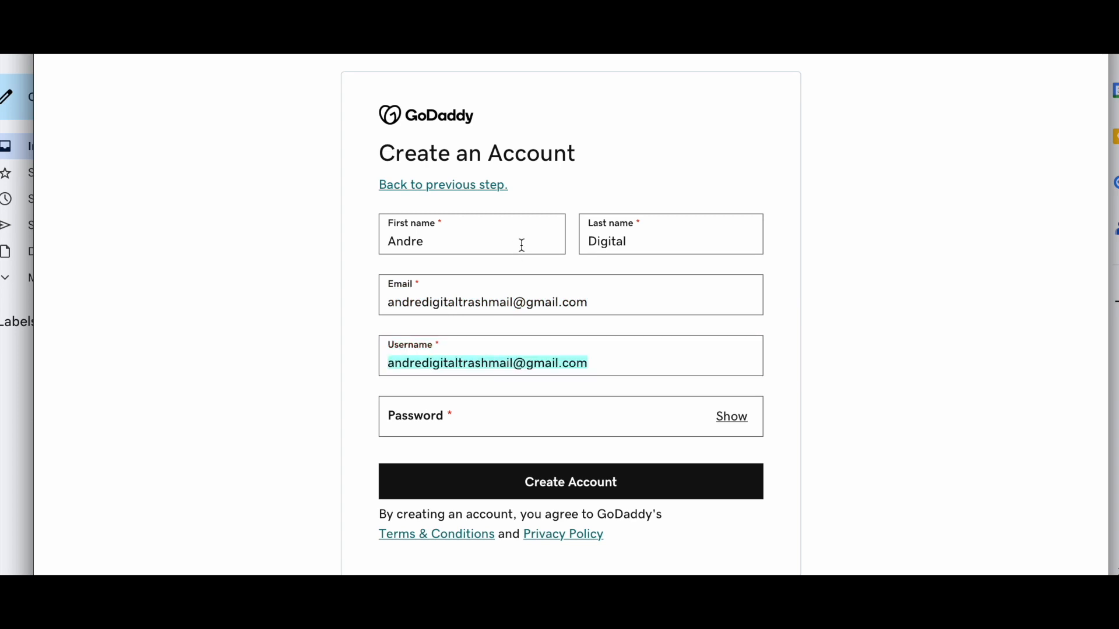
left_click(512, 365)
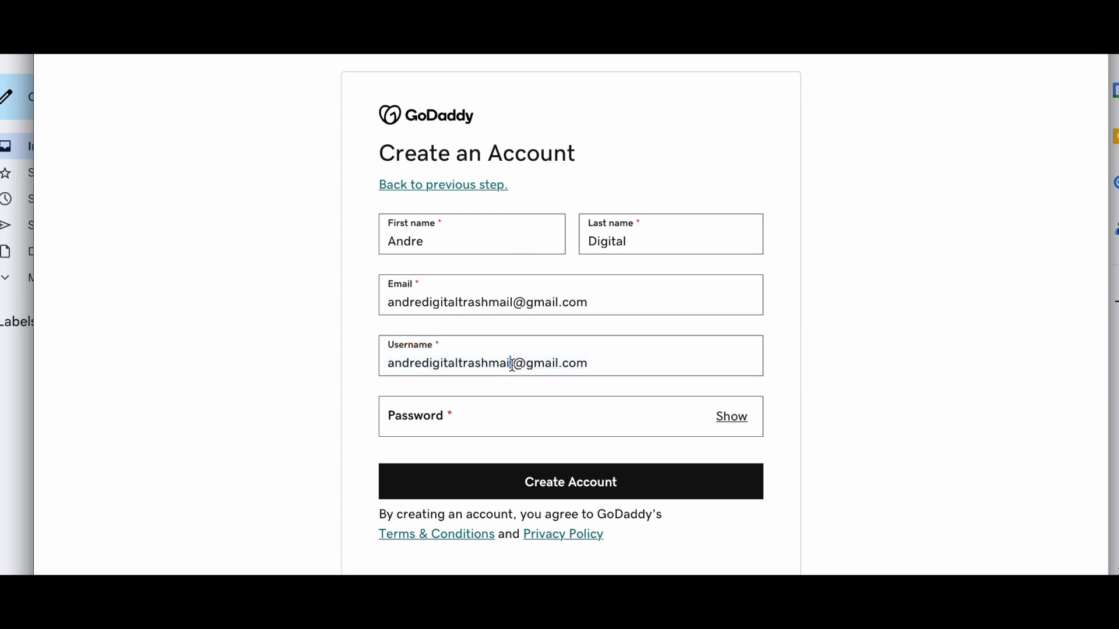
left_click_drag(513, 365, 460, 367)
left_click(600, 373)
left_click_drag(588, 364, 461, 366)
type("sam")
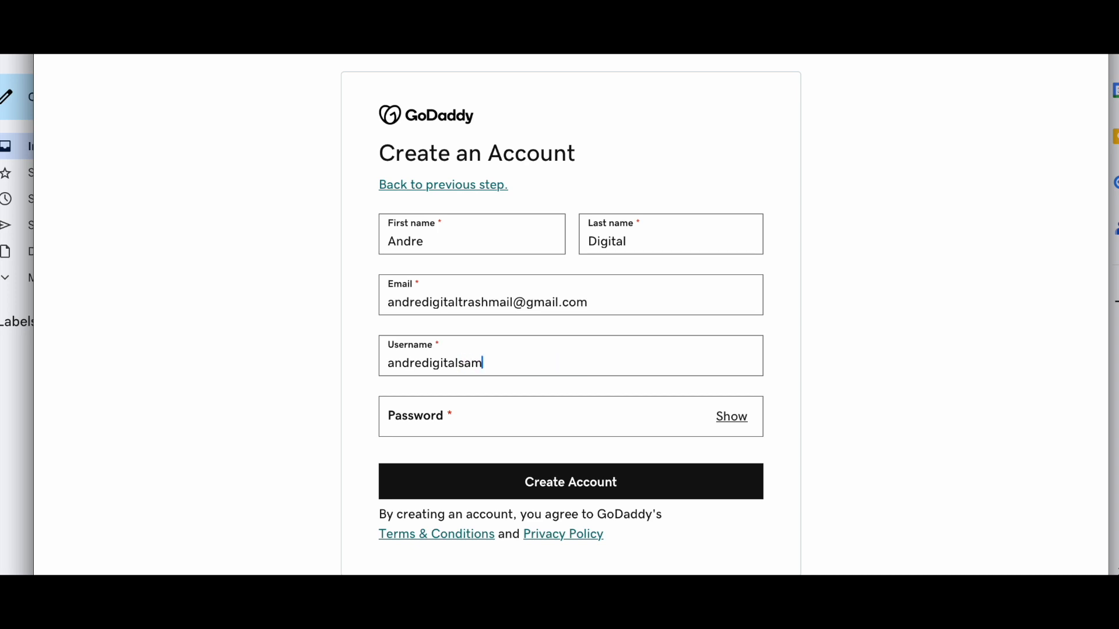
type("plewebsites")
- Enter the account password, create the account and request an email verification code
left_click(650, 420)
type("•••••")
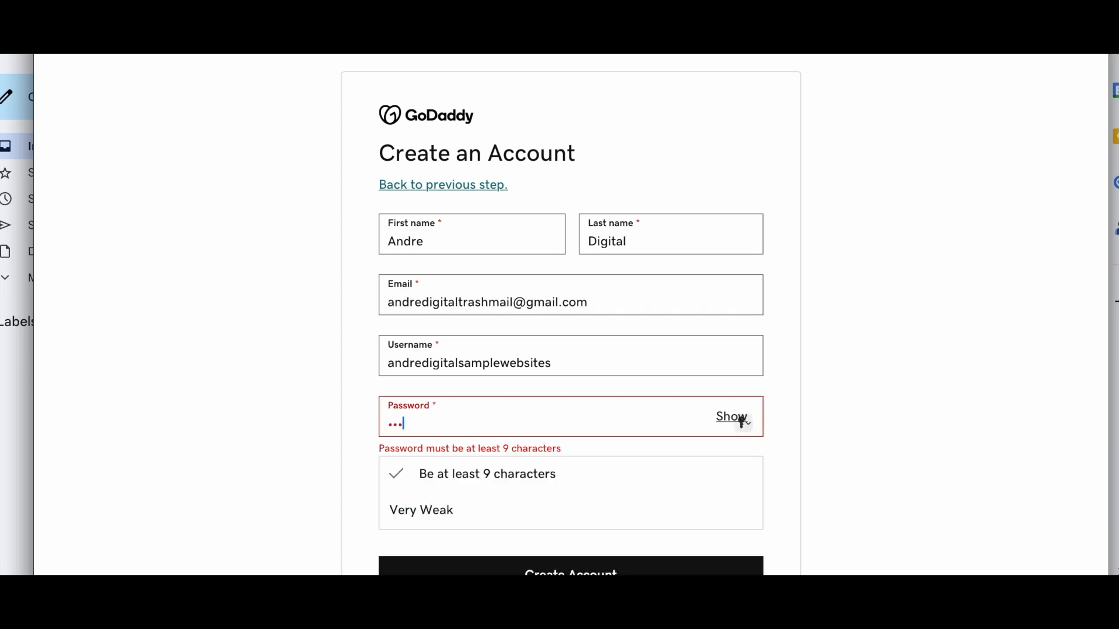
type("••••••••")
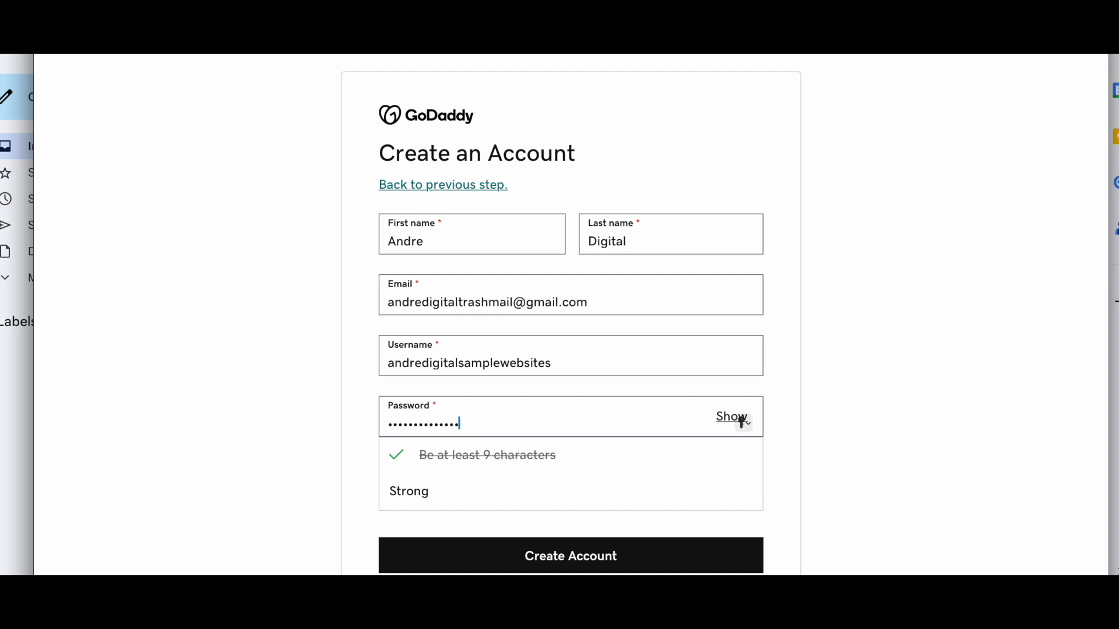
left_click(949, 406)
scroll(949, 406, "down", 1)
left_click(686, 468)
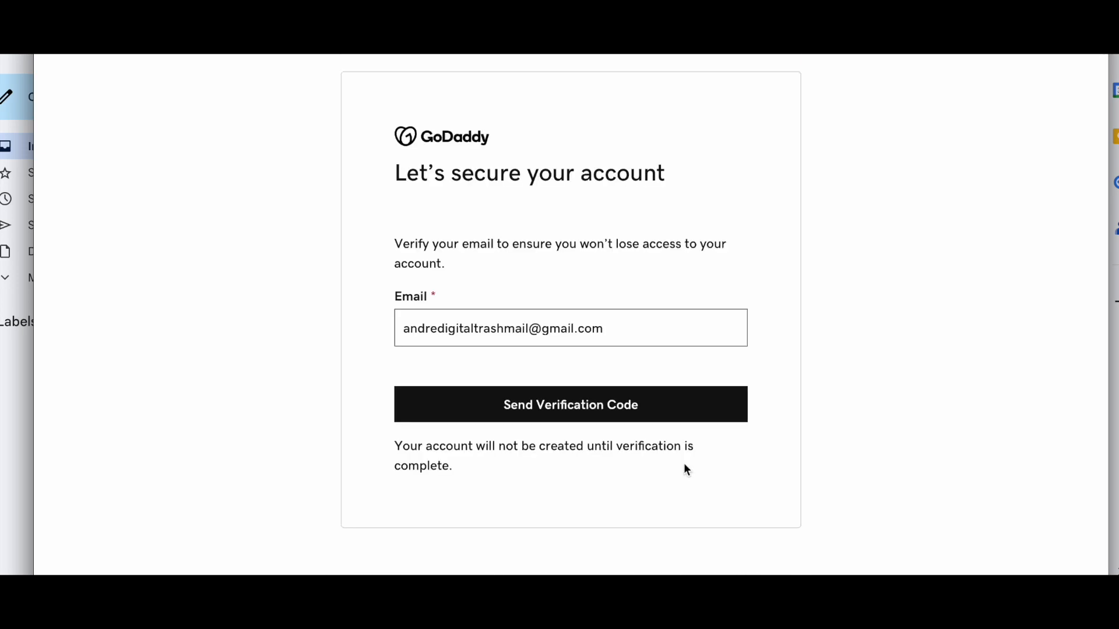
left_click(643, 420)
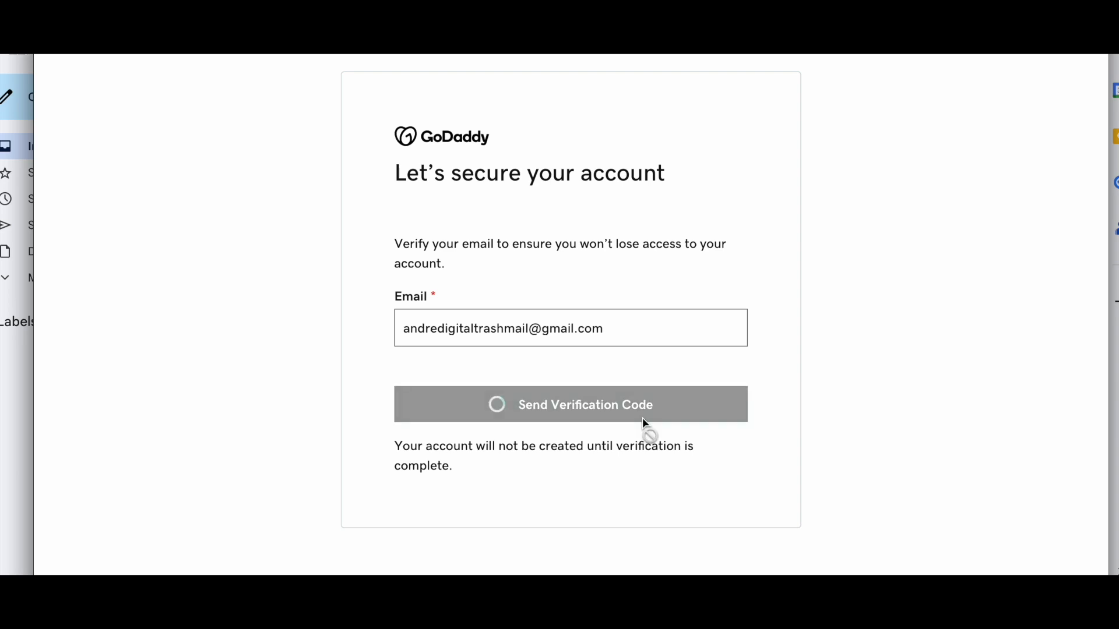
left_click(24, 389)
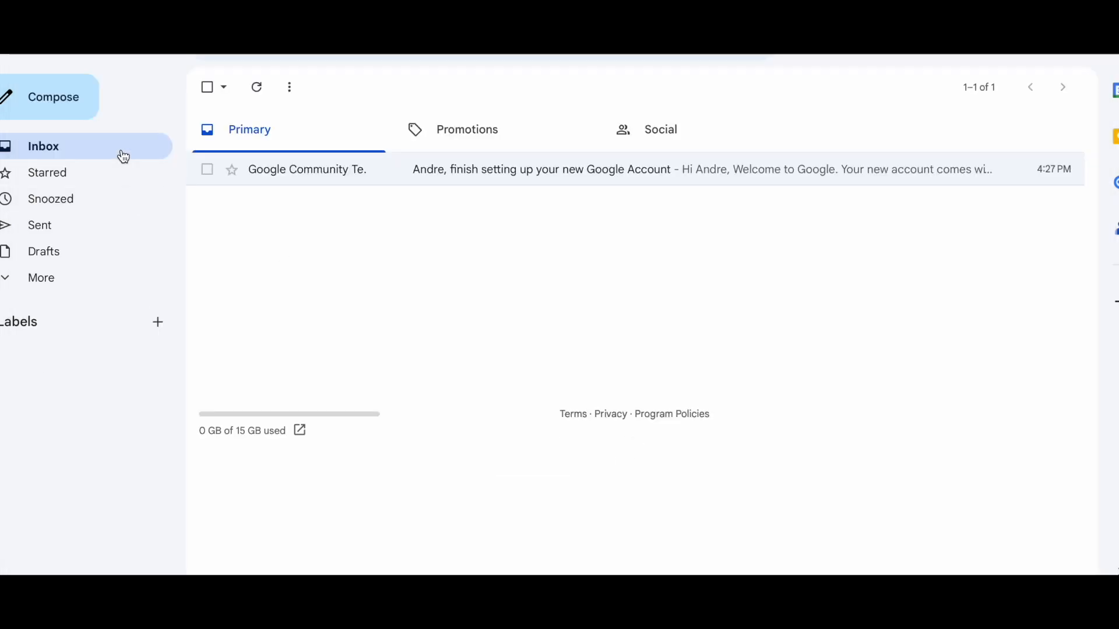
- Copy the code from GoDaddy's 'Verify your email' message and submit it in the 6-digit field
key("super+r")
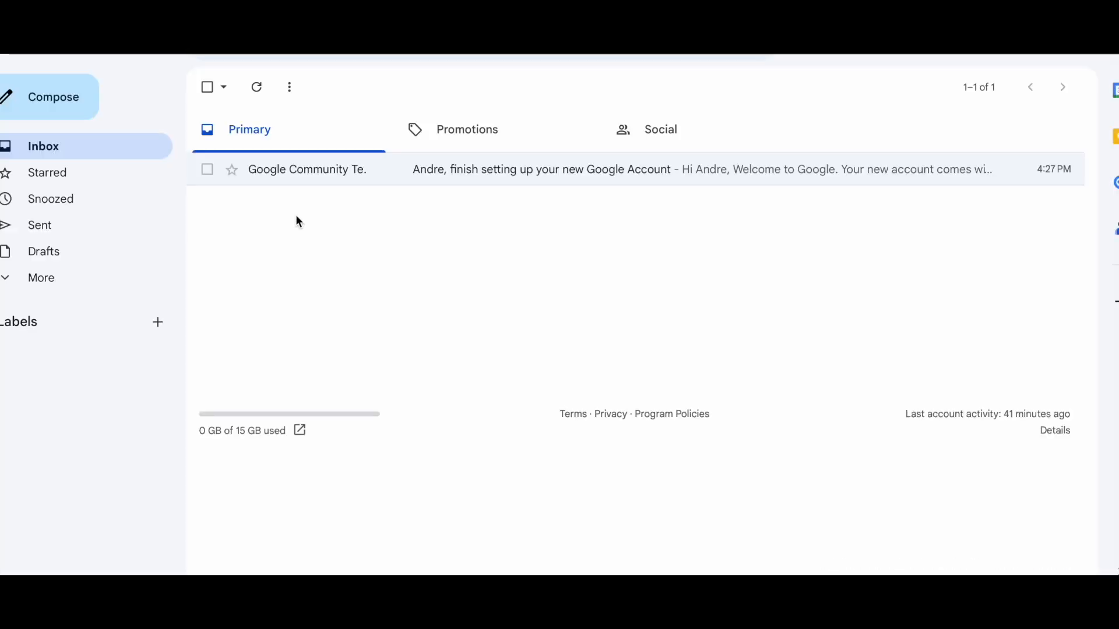
left_click(449, 167)
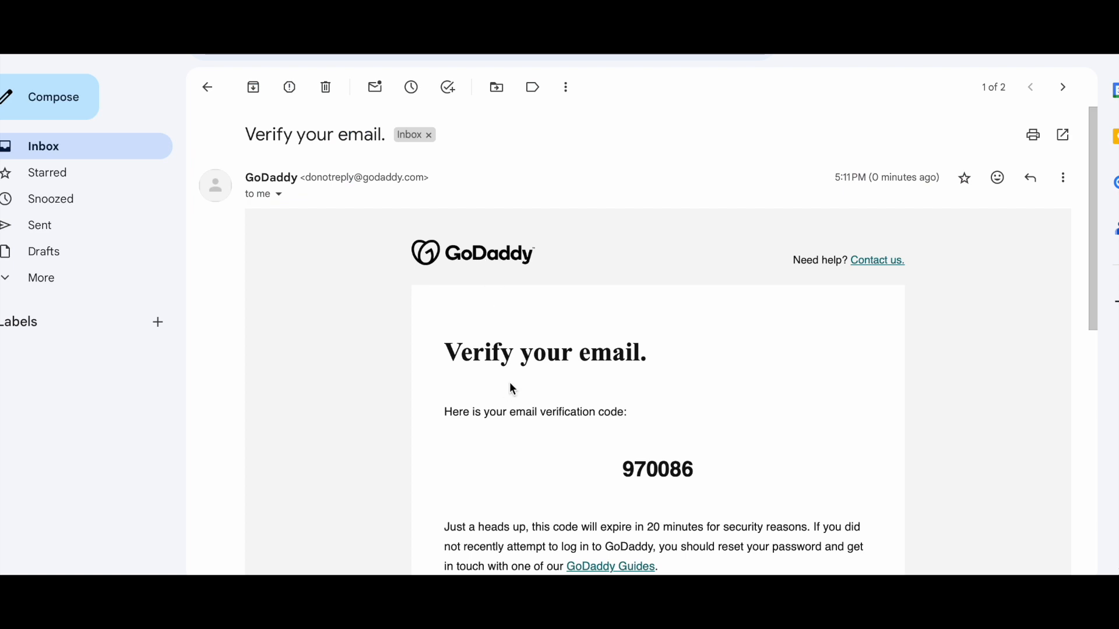
scroll(509, 382, "down", 4)
left_click_drag(695, 264, 625, 262)
key("ctrl+c")
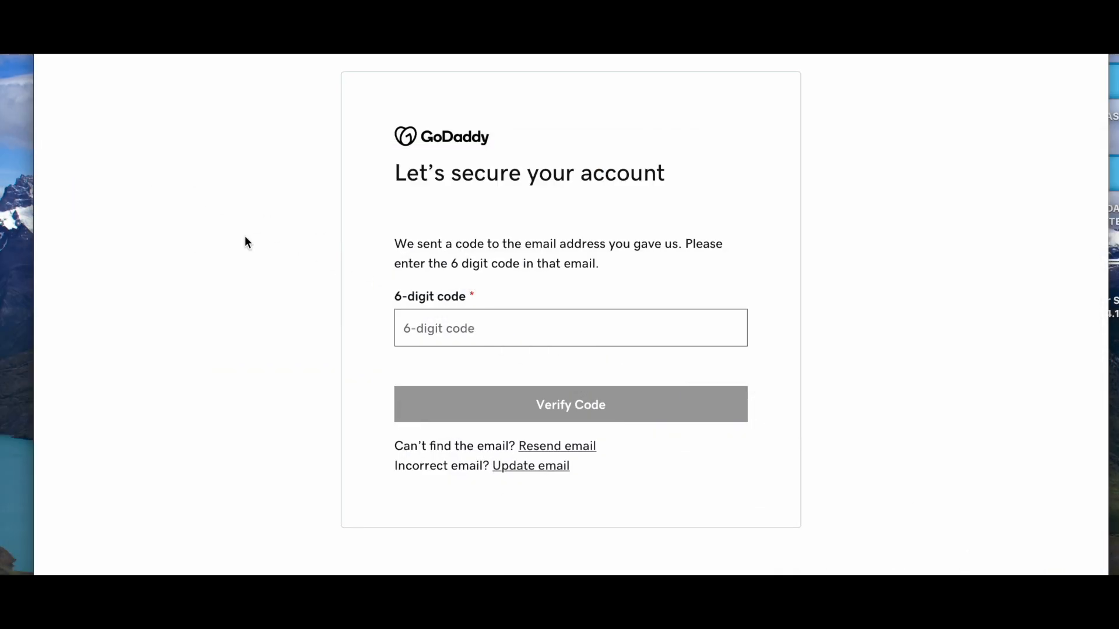
left_click(473, 321)
key("ctrl+v")
left_click(580, 414)
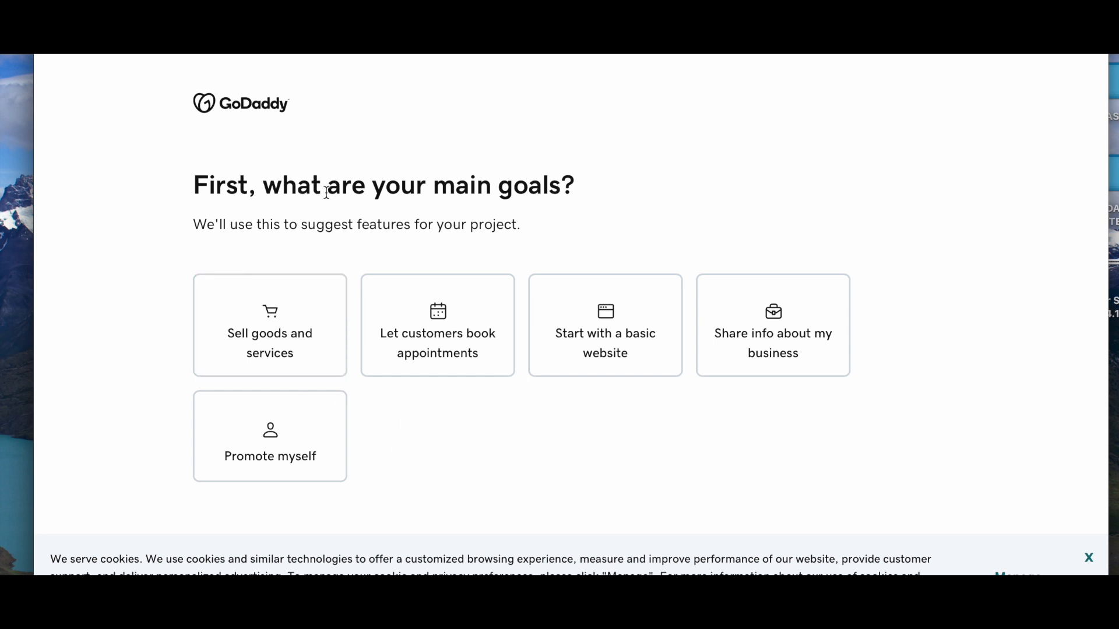
- Choose 'Start with a basic website' as the main goal, close the cookie banner, and continue
left_click(617, 369)
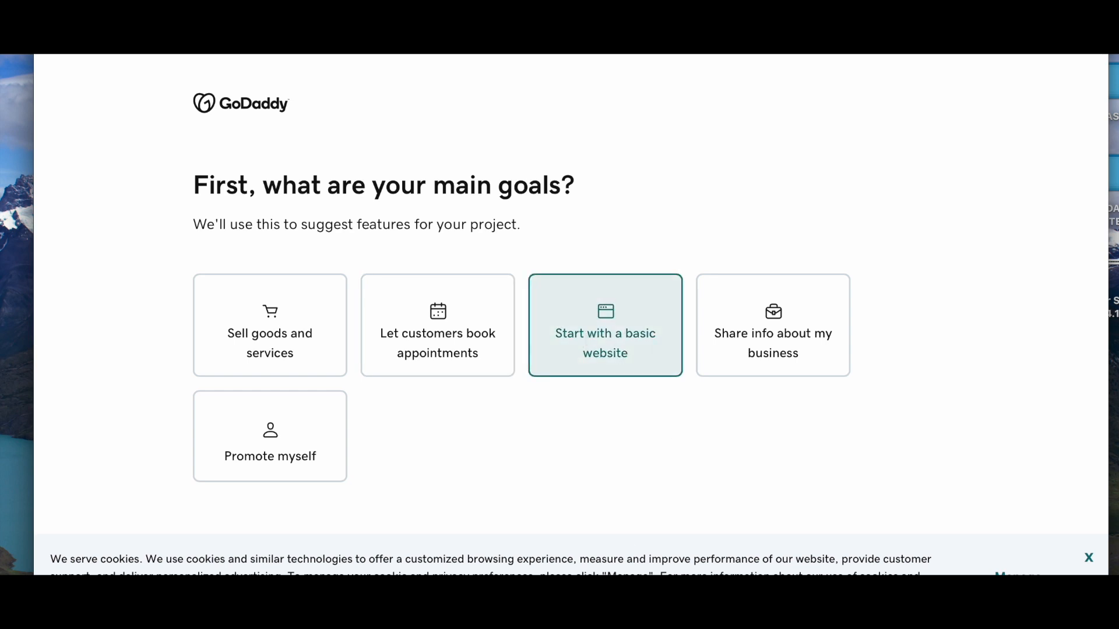
triple_click(624, 325)
left_click(631, 328)
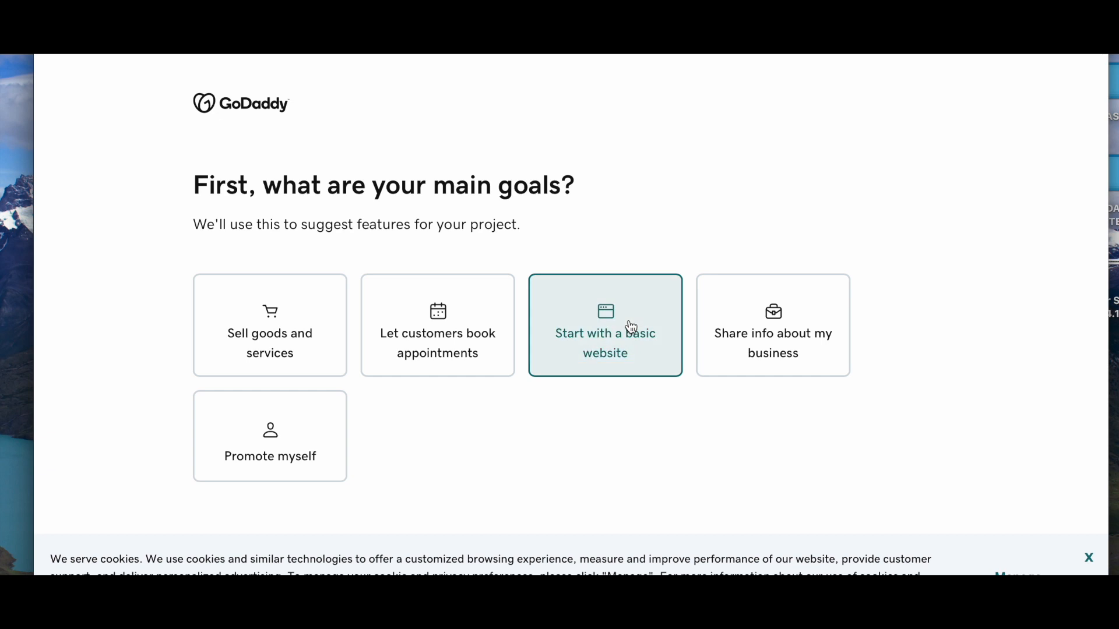
left_click(1088, 558)
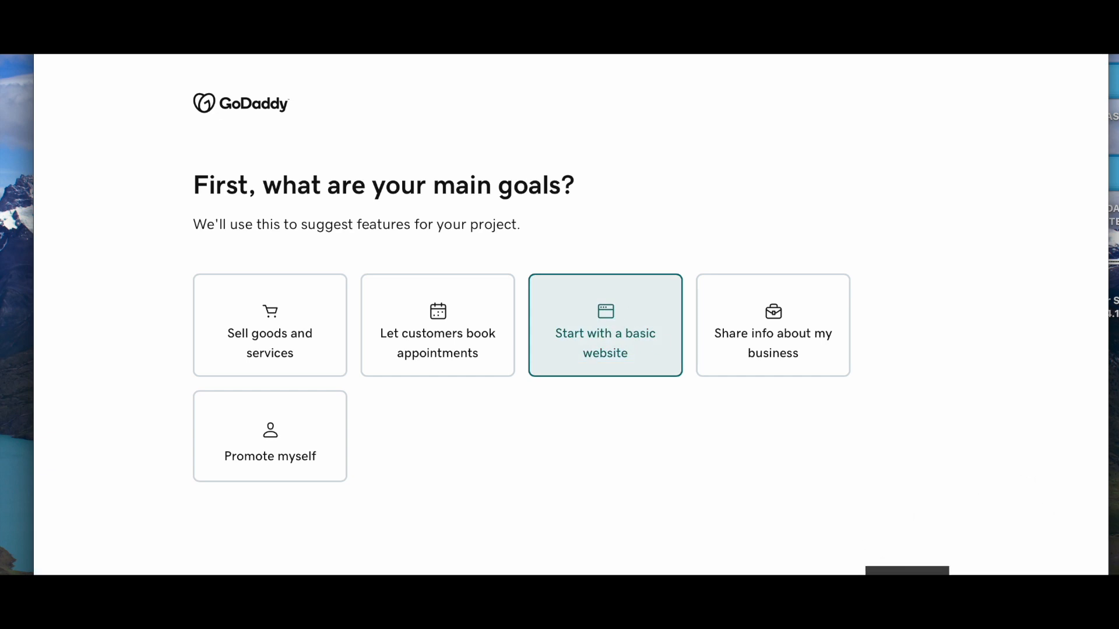
left_click(906, 572)
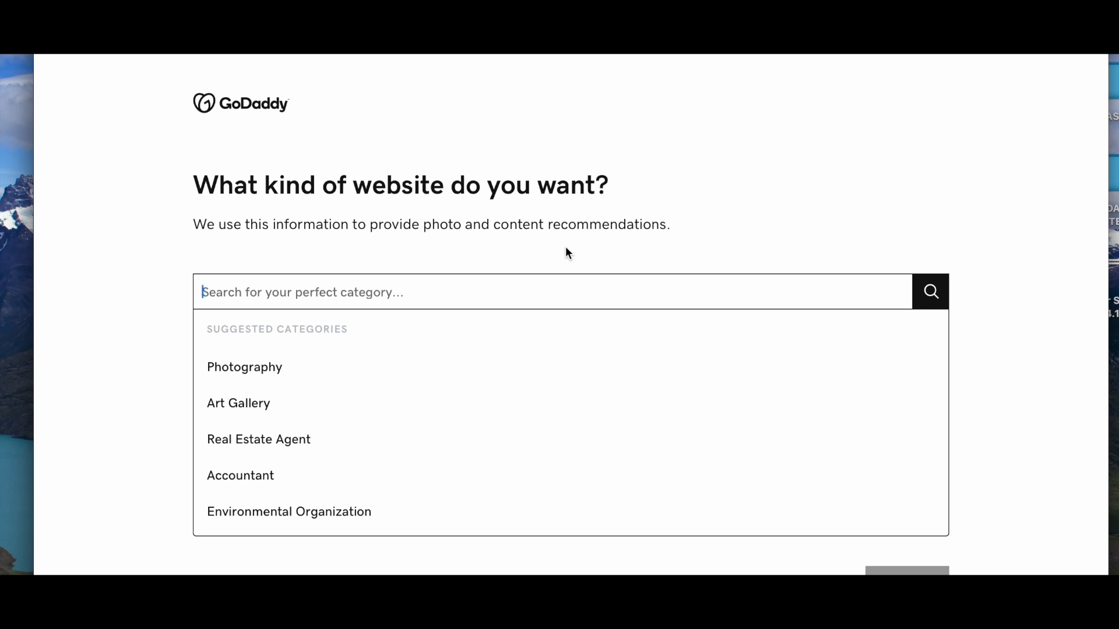
- Choose Food and Drink as the website category
type("Food")
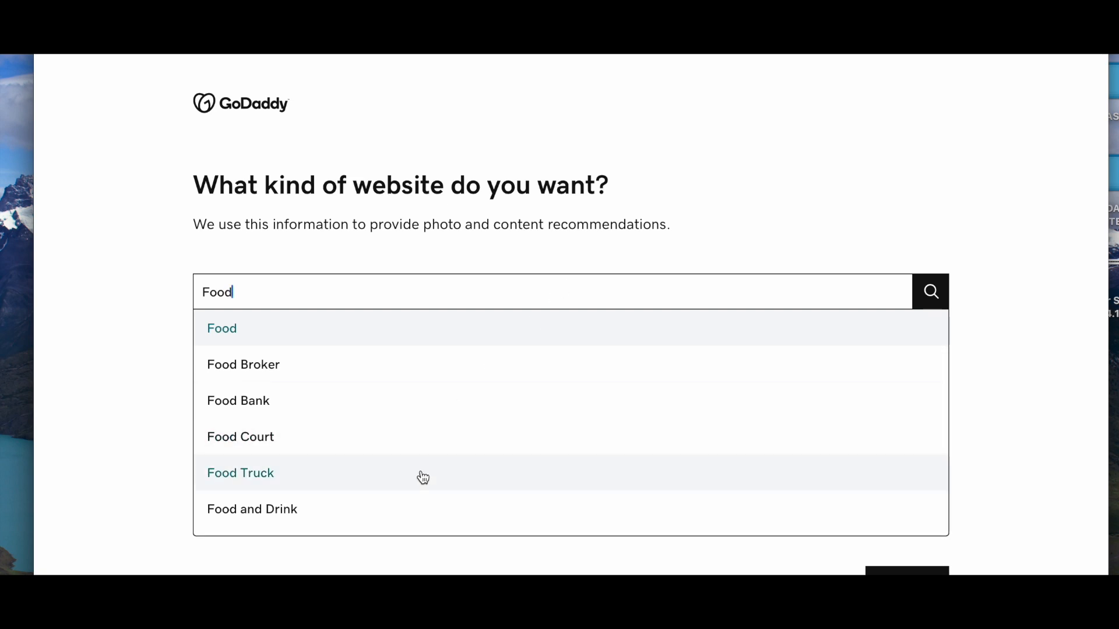
left_click(404, 512)
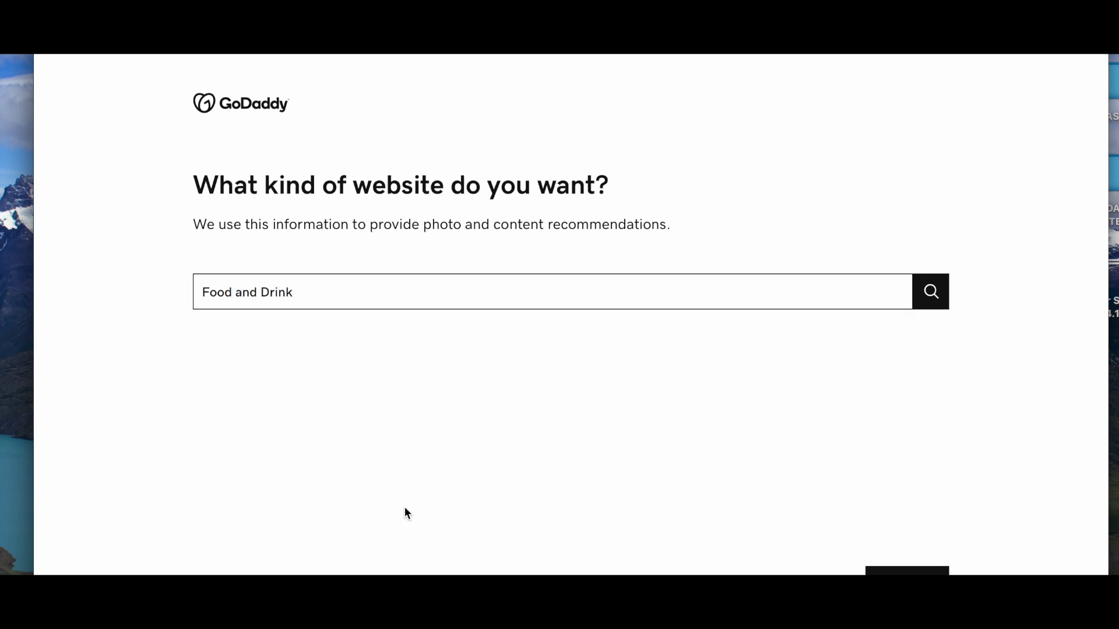
left_click(907, 571)
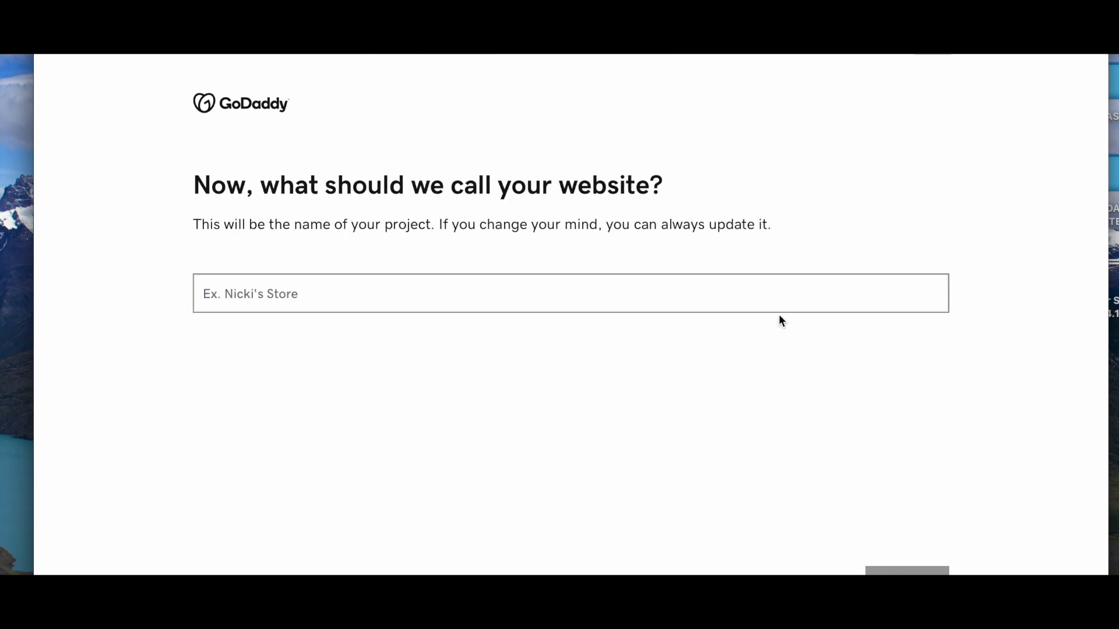
- Name the website 'Andre's Food Truck' and leave the physical address option off
type("Andre")
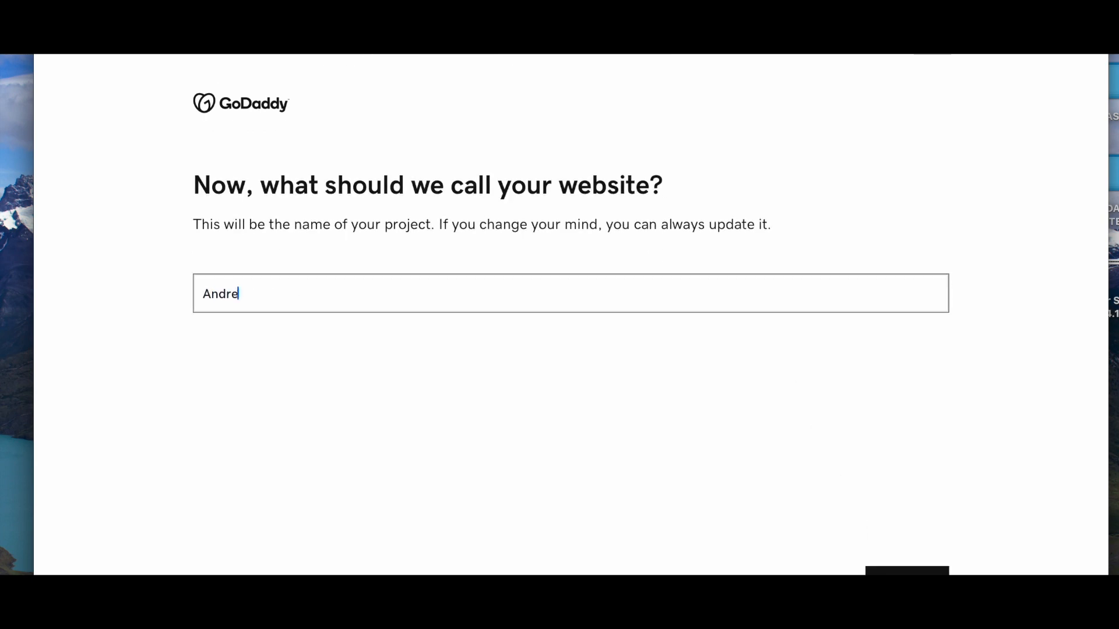
type("'s Food")
key("BackSpace")
type("od Truck")
key("BackSpace")
key("BackSpace")
key("BackSpace")
key("BackSpace")
key("BackSpace")
key("BackSpace")
key("BackSpace")
key("BackSpace")
key("BackSpace")
type("Food Truck")
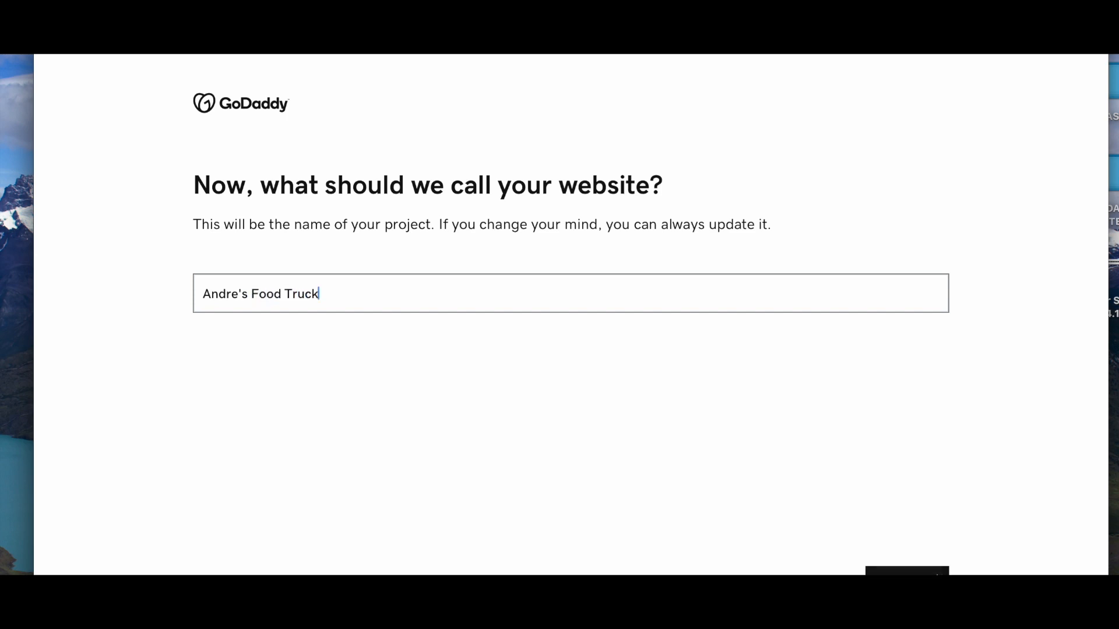
key("Return")
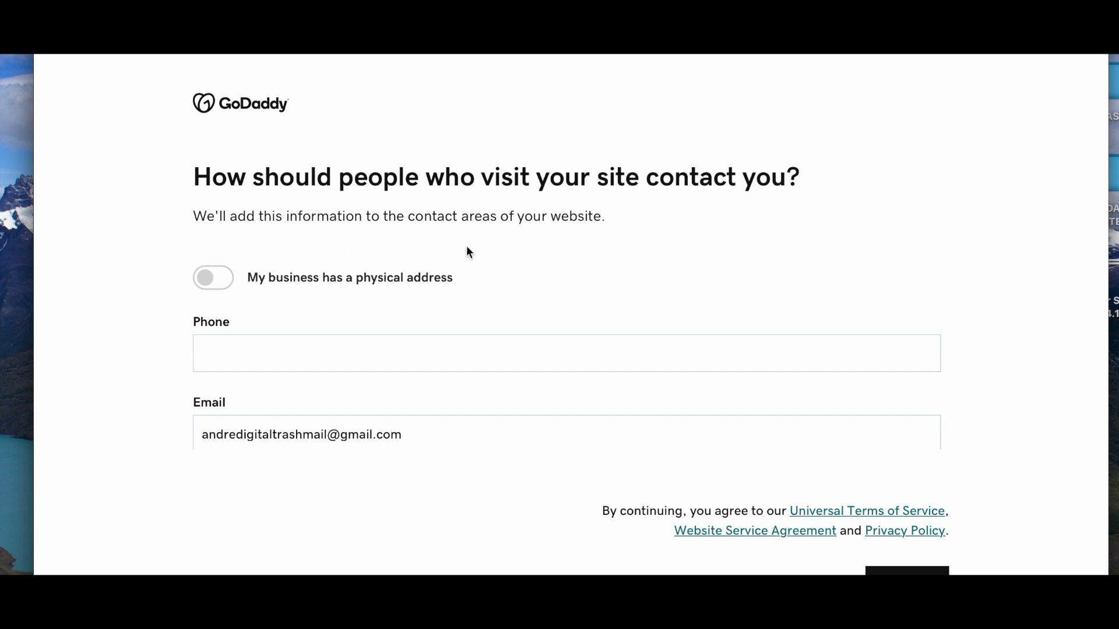
left_click(215, 282)
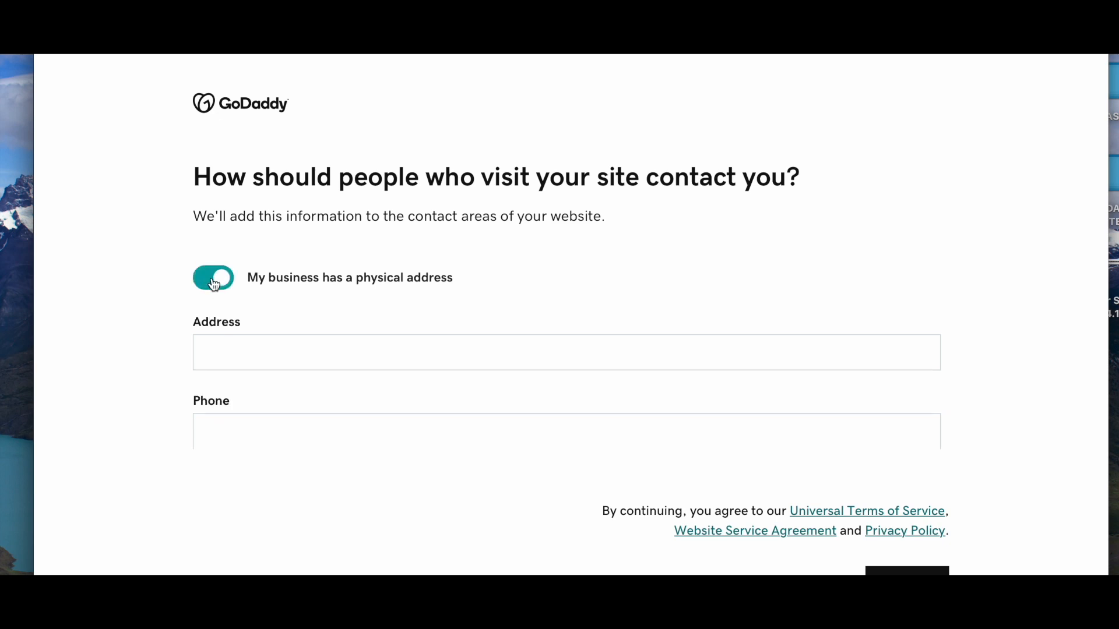
left_click(213, 279)
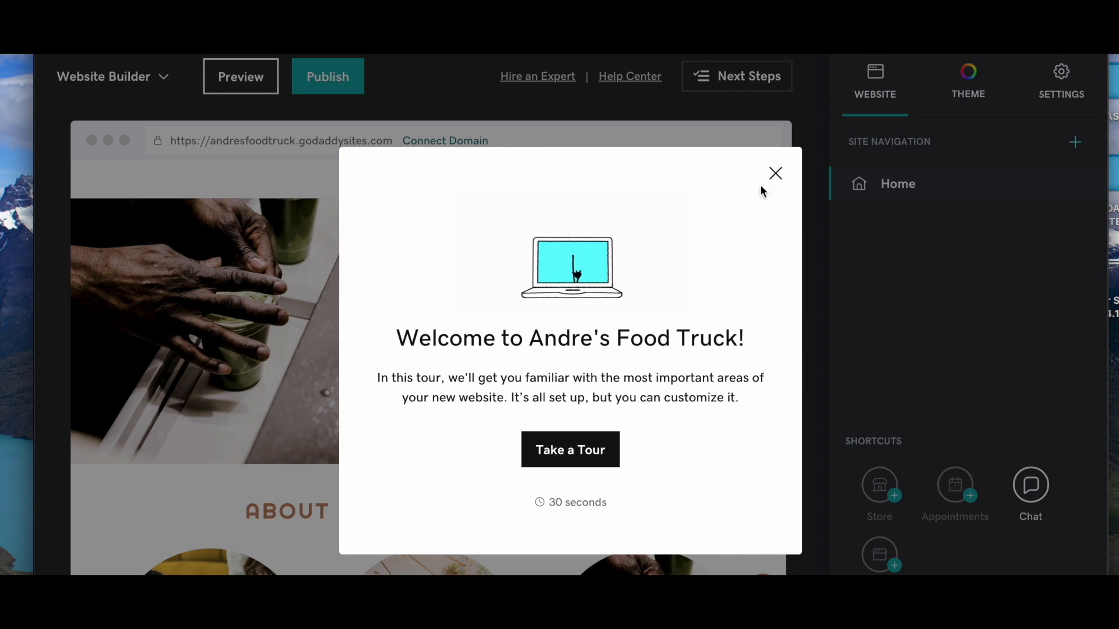
- Close the welcome tour and scroll through the Andre's Food Truck page sections
left_click(775, 174)
scroll(783, 350, "down", 2)
scroll(769, 393, "down", 12)
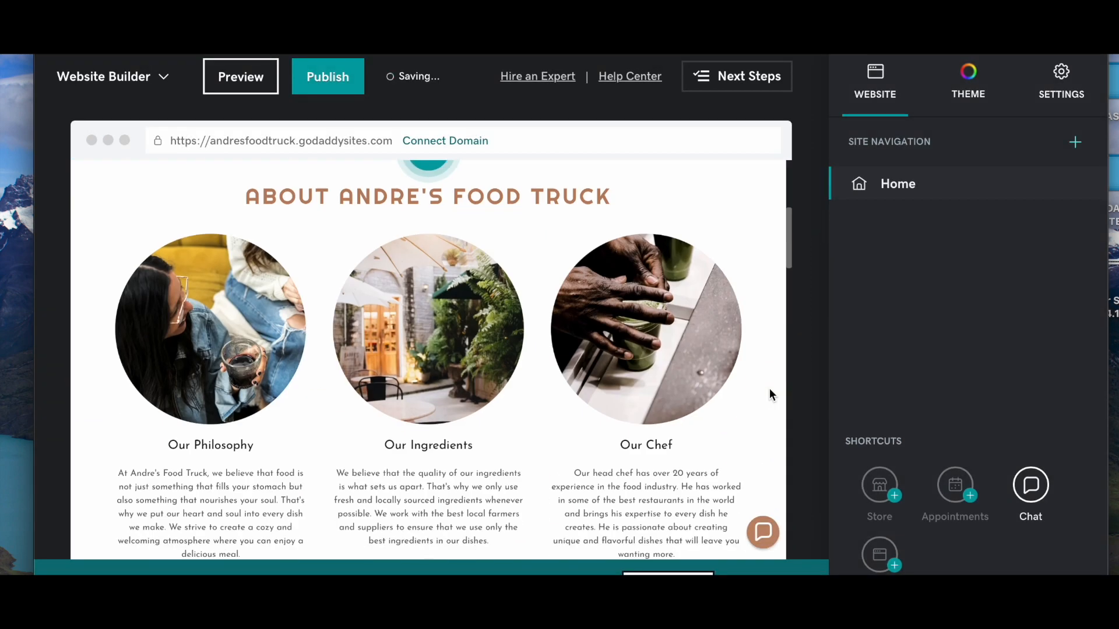
scroll(769, 395, "down", 15)
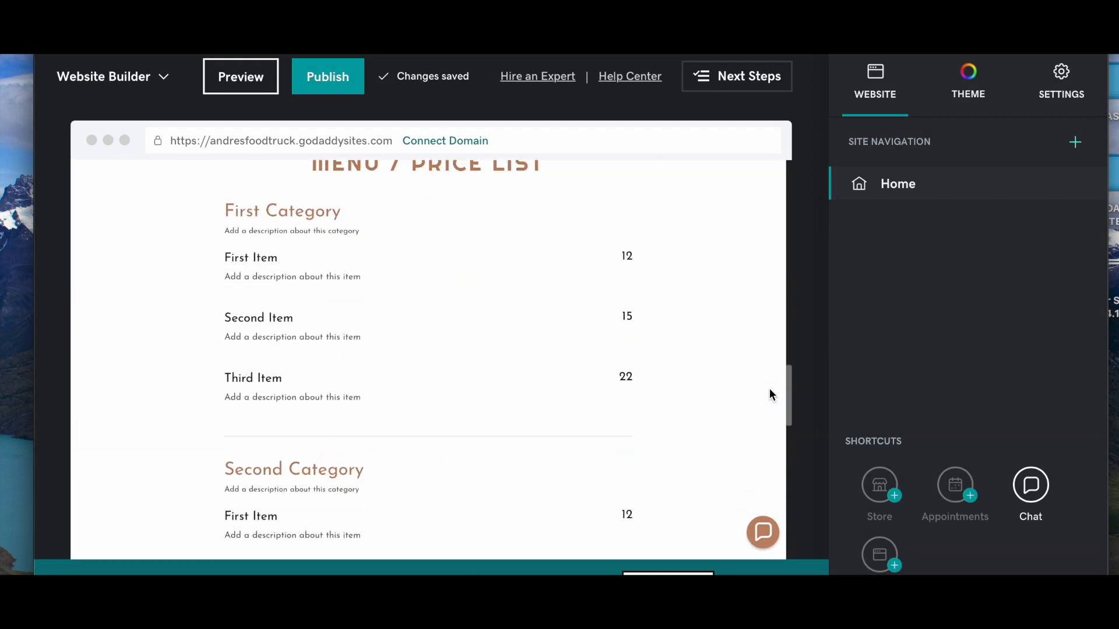
scroll(769, 395, "down", 5)
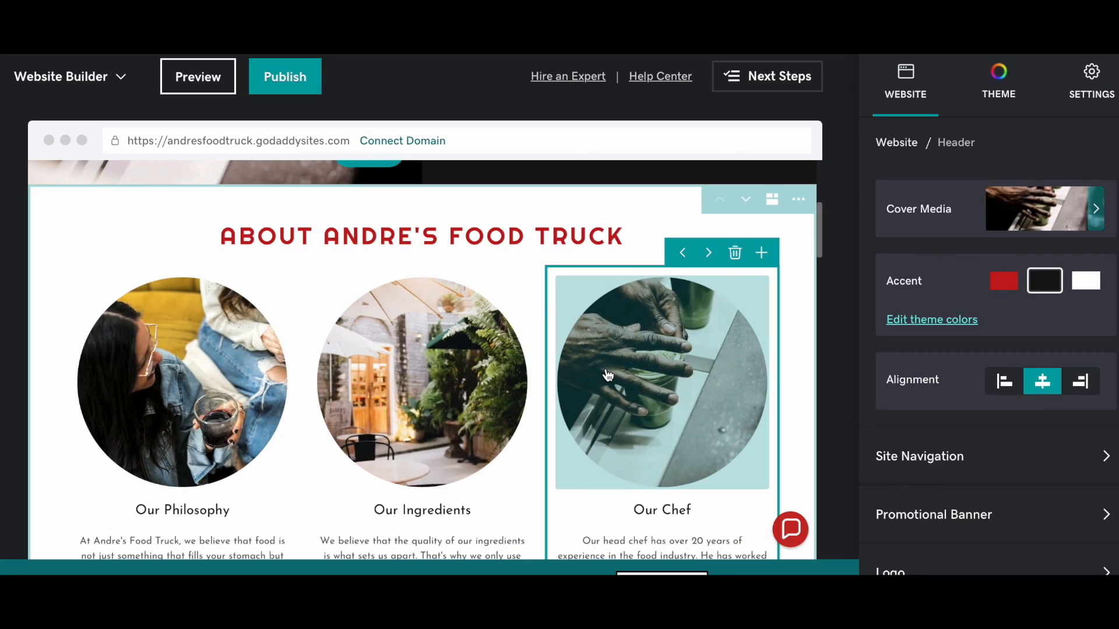
scroll(606, 373, "up", 4)
scroll(608, 375, "down", 8)
- Apply the Modern theme from the Theme tab's 'Try a new look' gallery
scroll(606, 368, "up", 10)
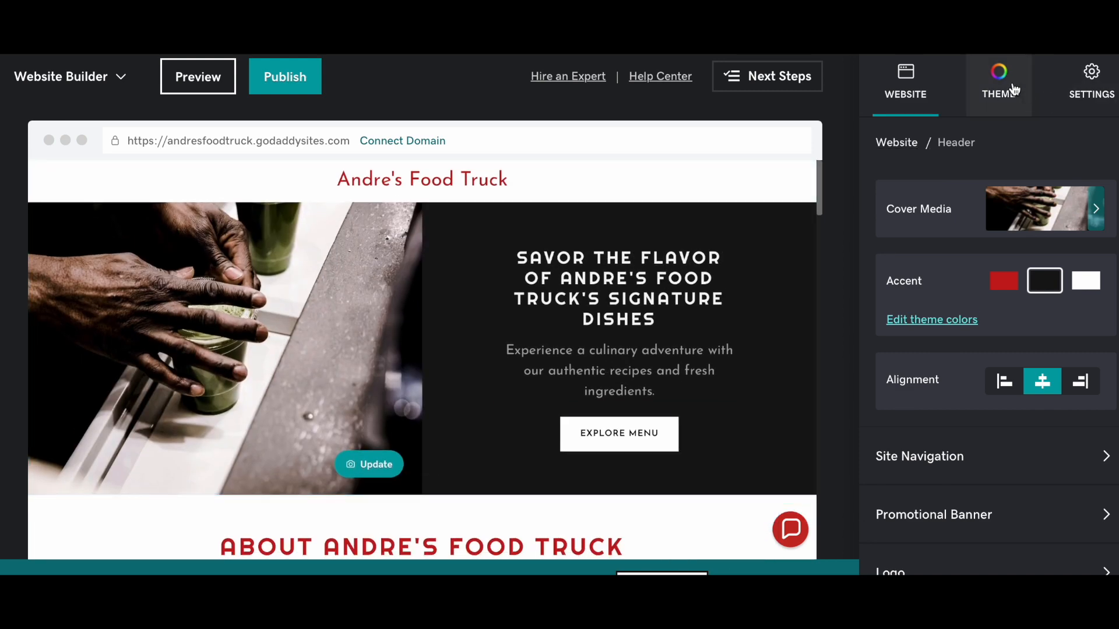
left_click(1000, 87)
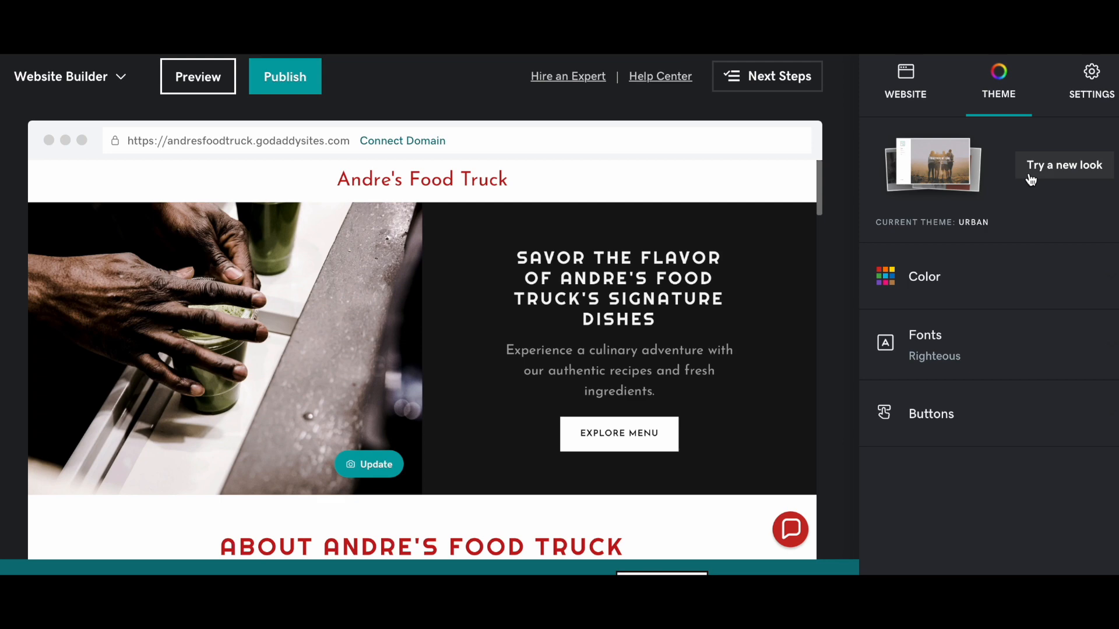
left_click(1030, 177)
scroll(749, 280, "down", 2)
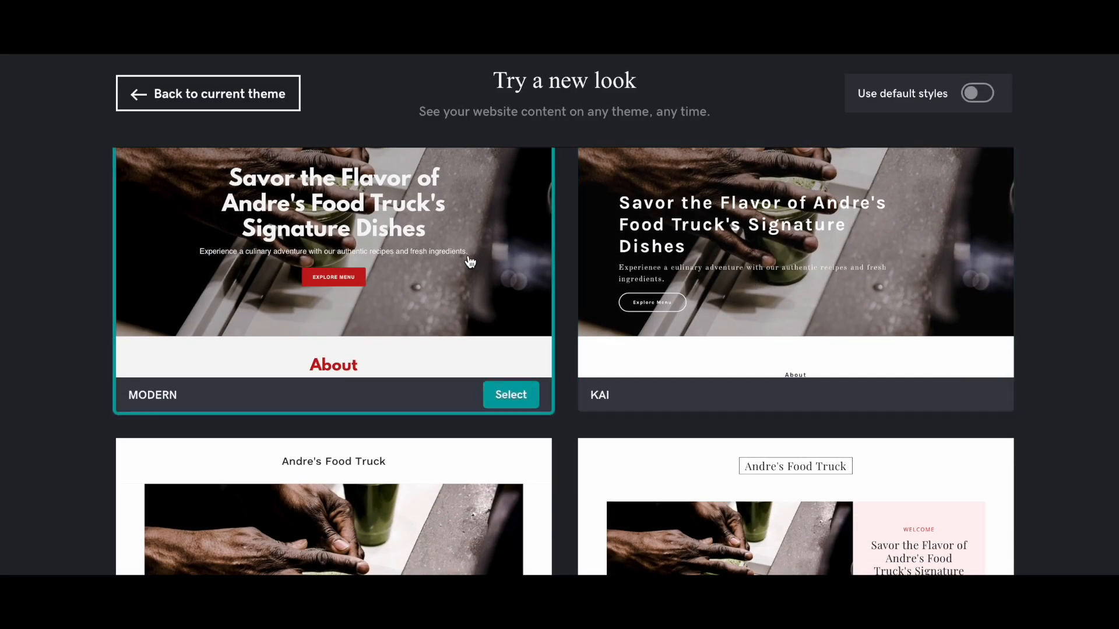
left_click(510, 395)
scroll(632, 428, "down", 5)
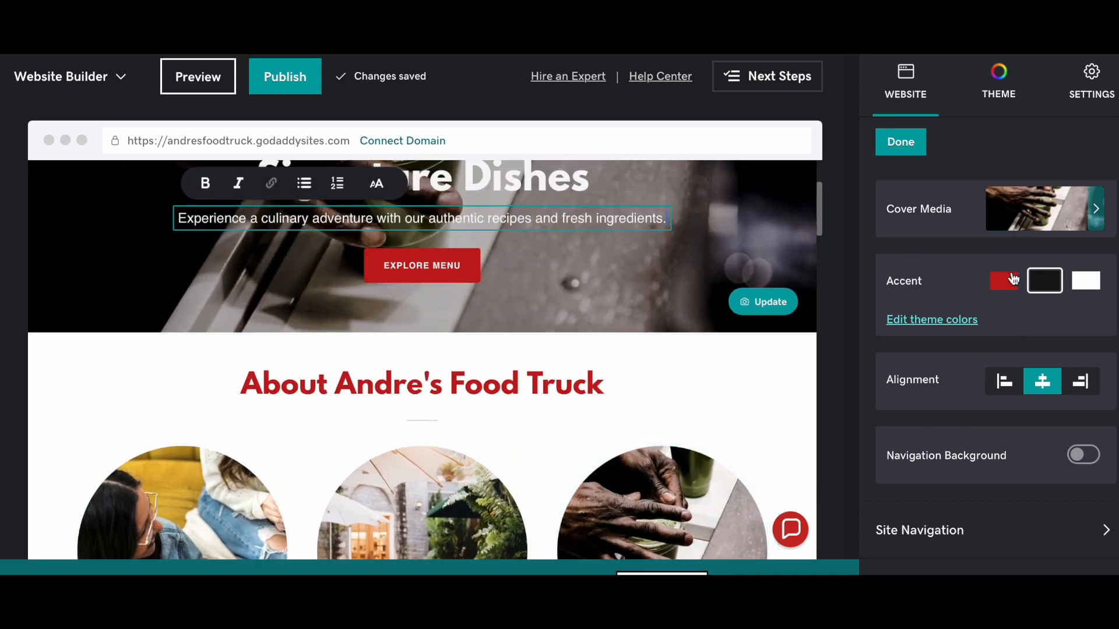
- Switch the header accent swatch from red to the dark option
left_click(1003, 281)
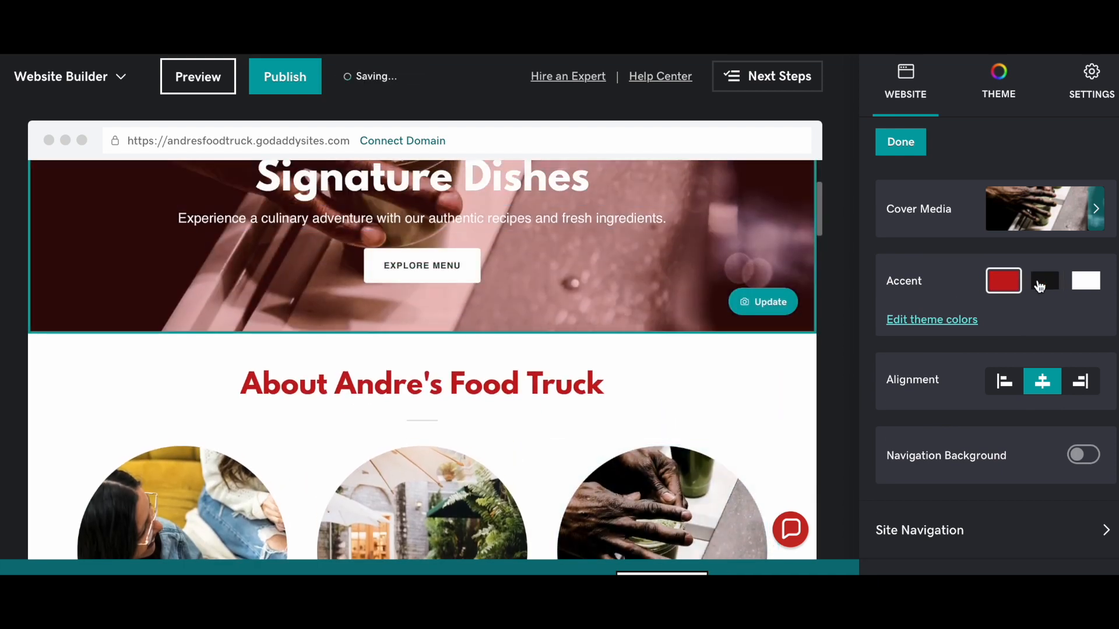
left_click(1040, 282)
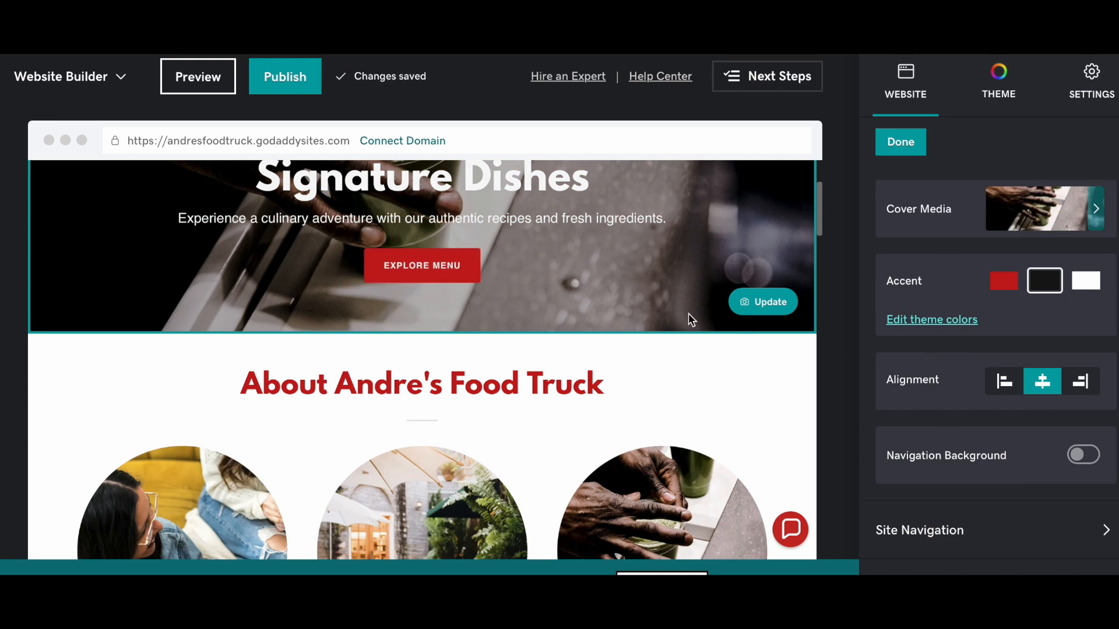
scroll(673, 306, "up", 3)
scroll(672, 307, "down", 10)
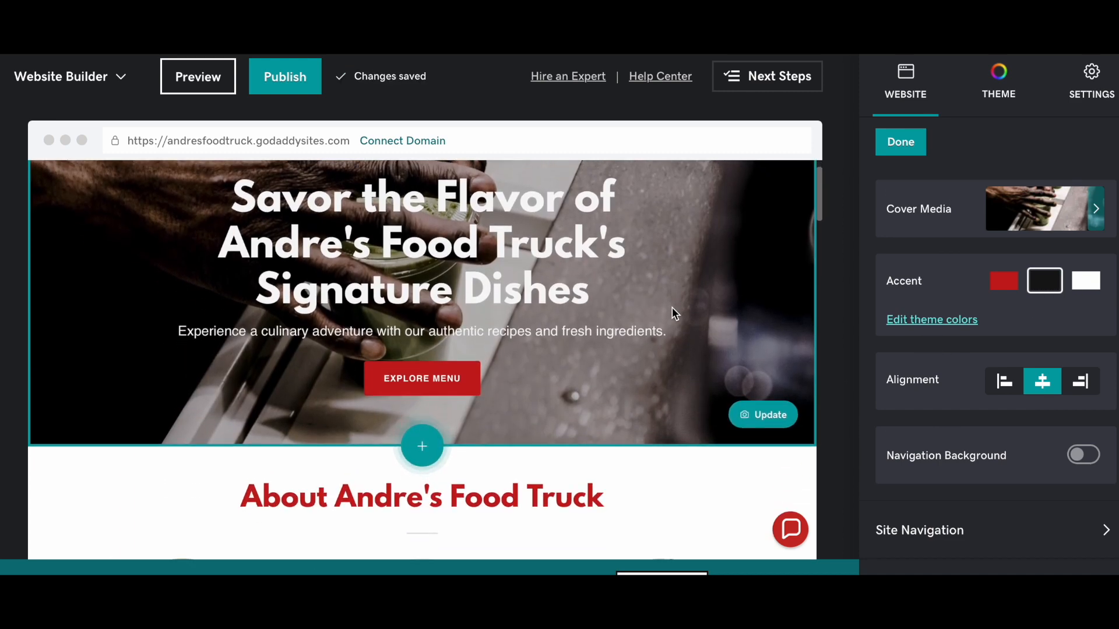
scroll(672, 306, "up", 5)
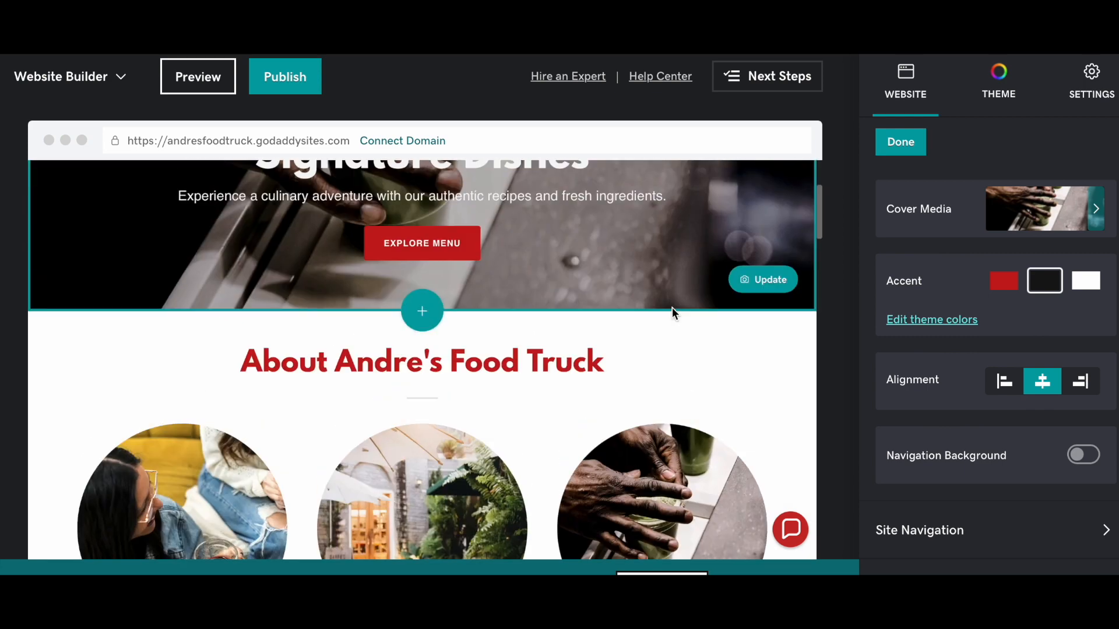
- Set the theme colour to blue, after briefly trying green
left_click(1002, 106)
left_click(934, 278)
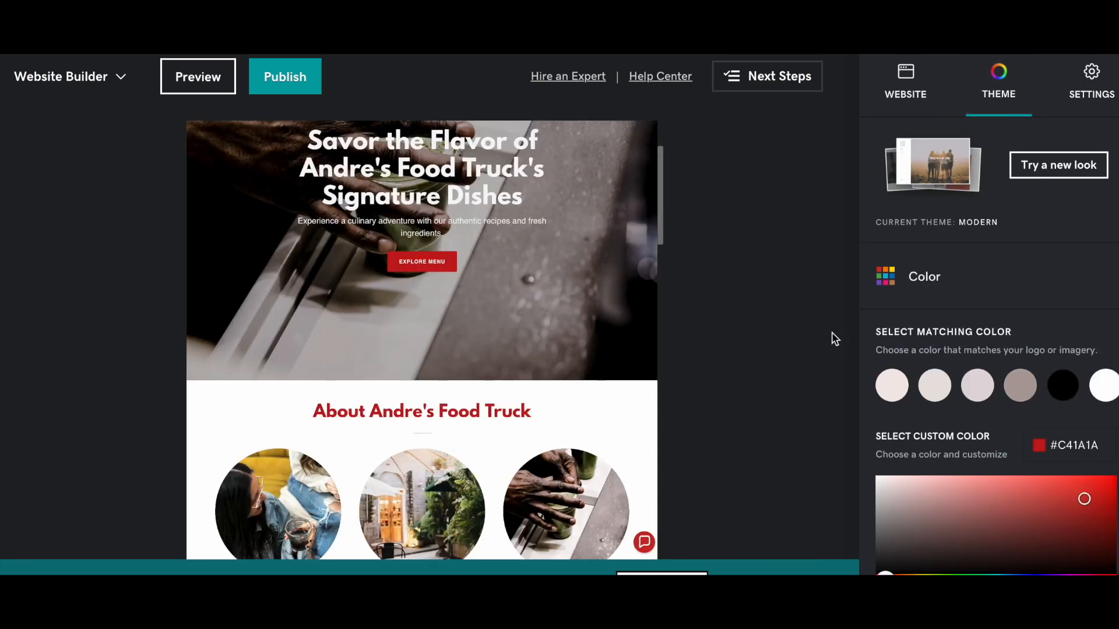
left_click(1023, 574)
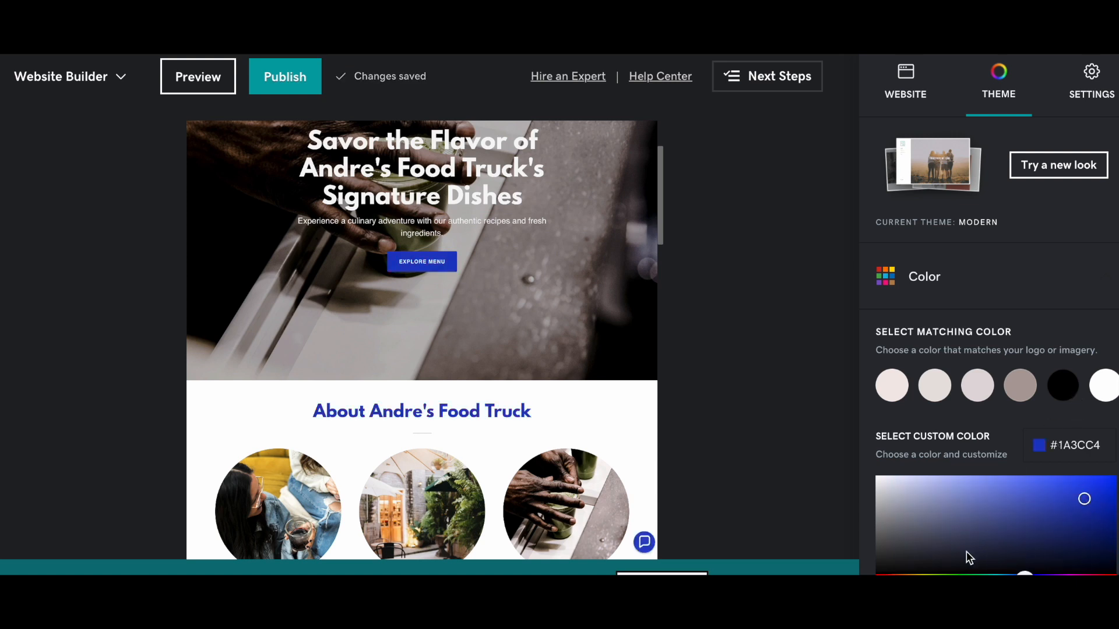
left_click(953, 574)
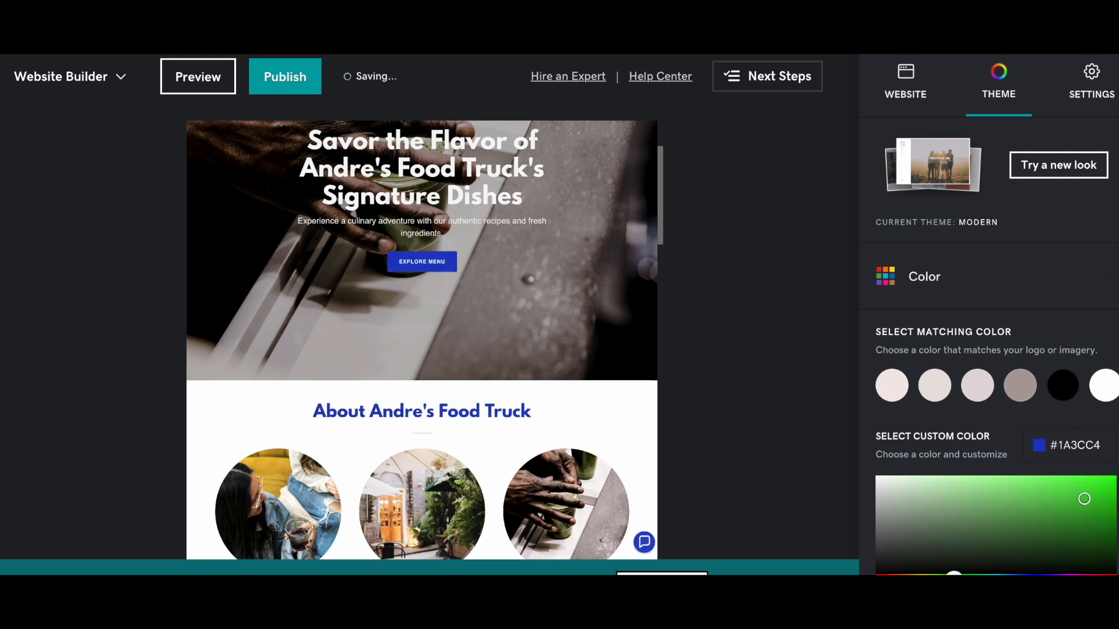
left_click(1006, 574)
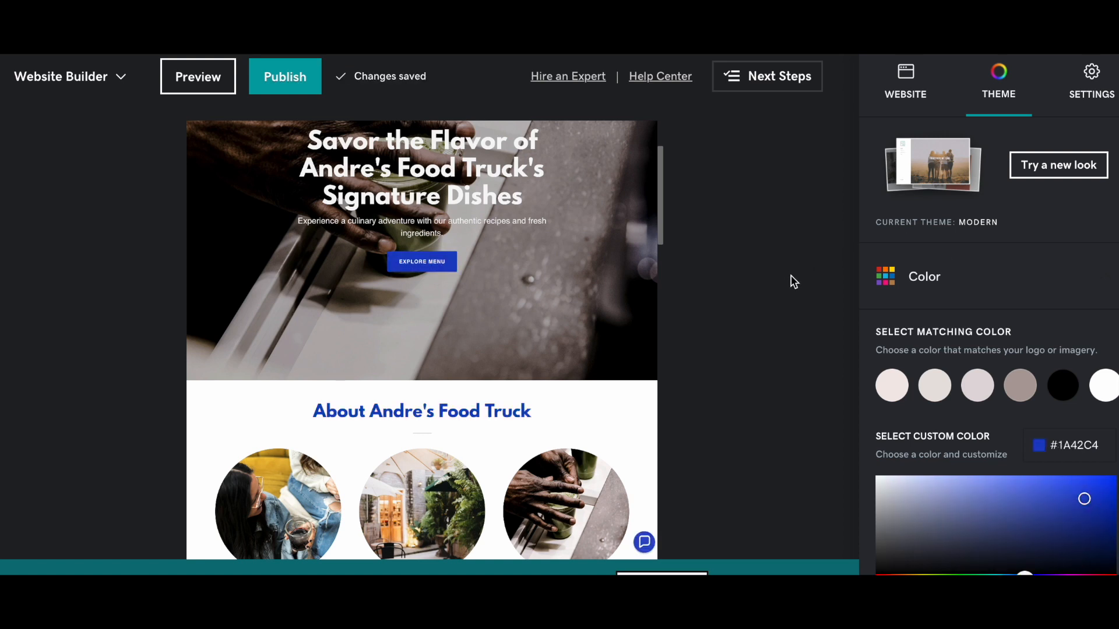
- Select the Our Philosophy photo from the Website sections panel
left_click(927, 75)
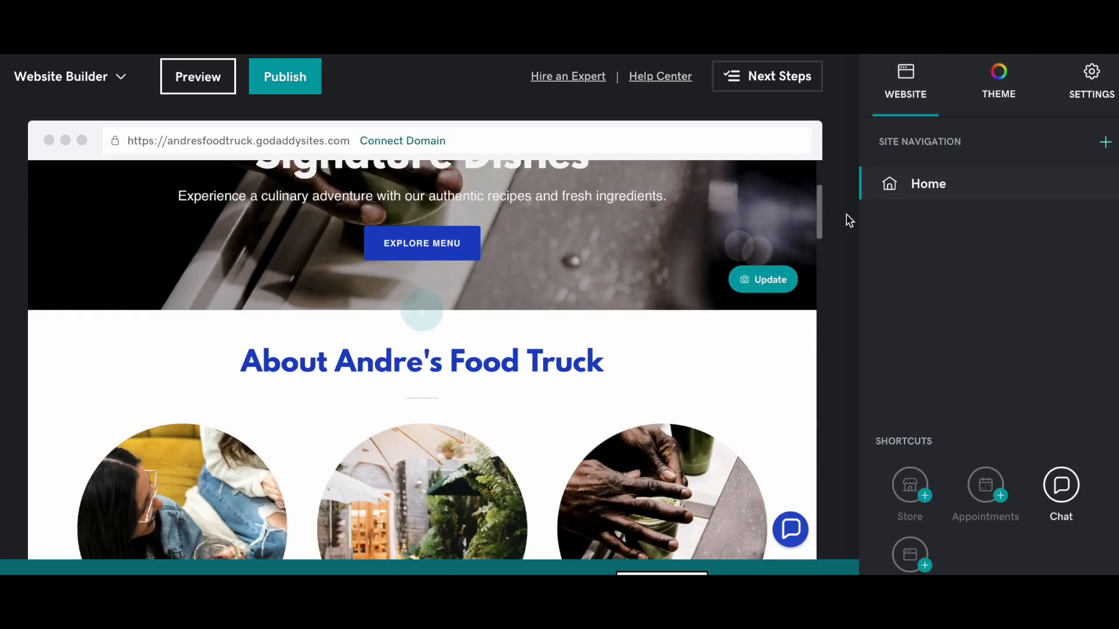
scroll(704, 348, "down", 5)
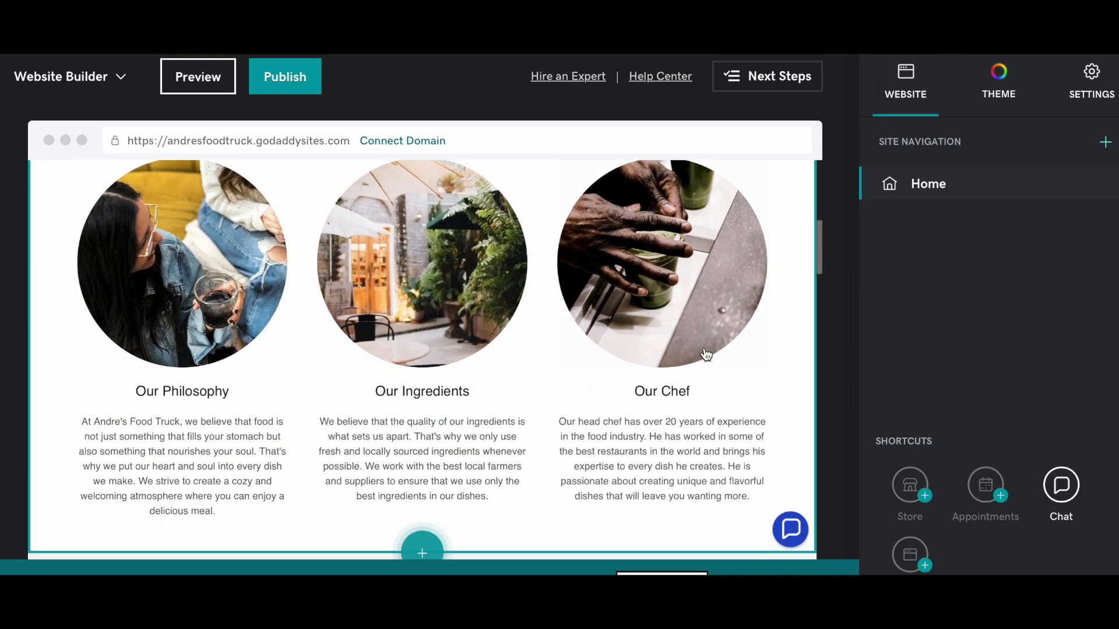
scroll(706, 354, "down", 3)
scroll(706, 354, "up", 10)
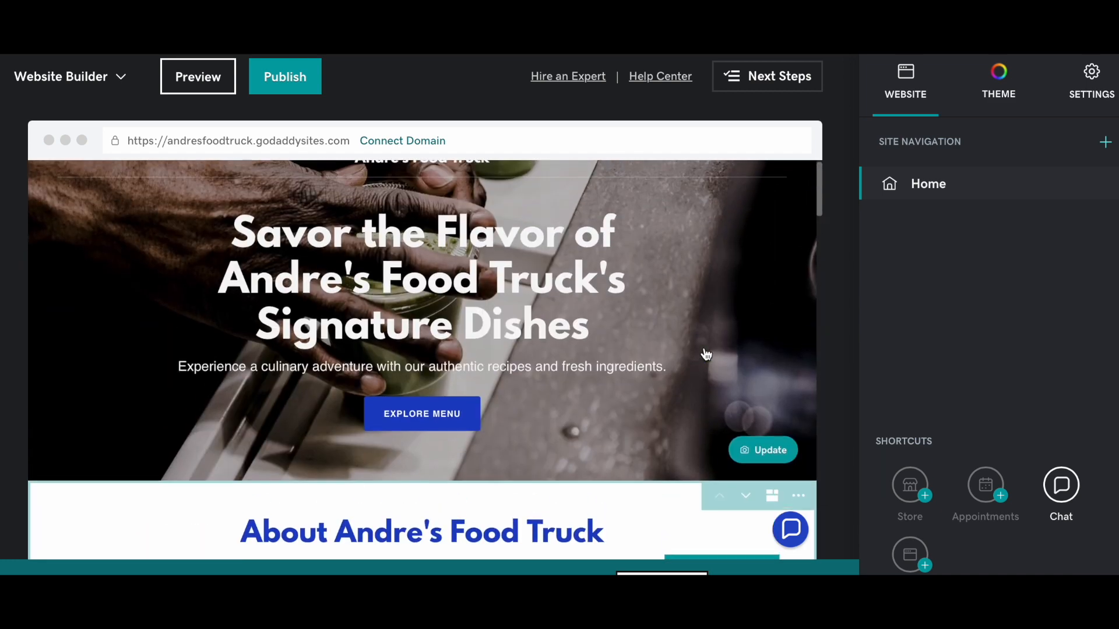
scroll(421, 291, "down", 6)
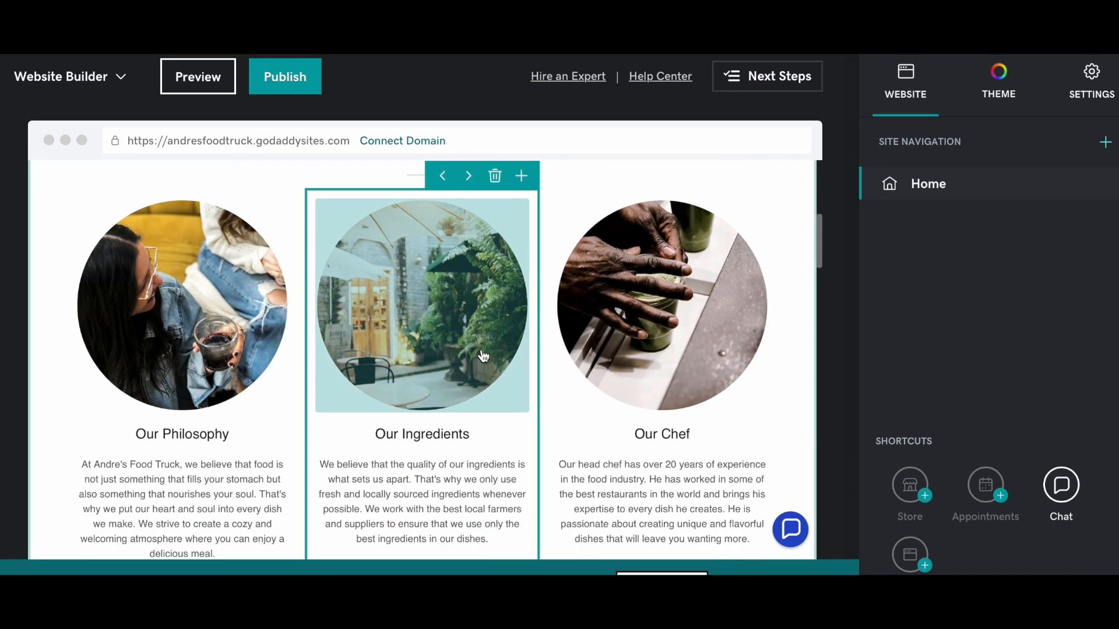
left_click(241, 273)
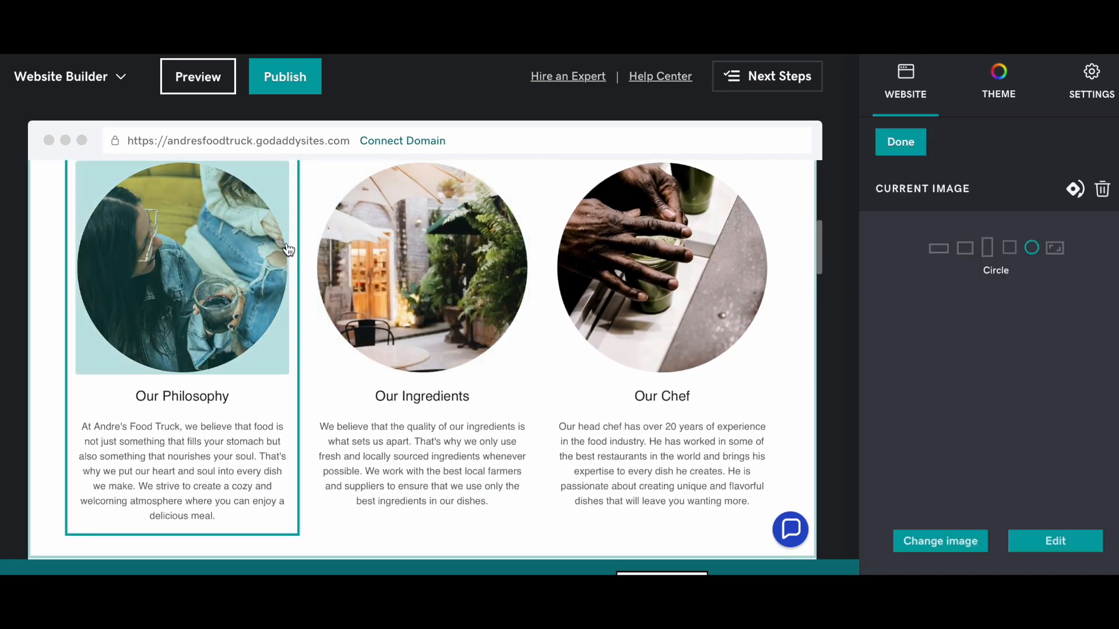
scroll(1020, 454, "down", 2)
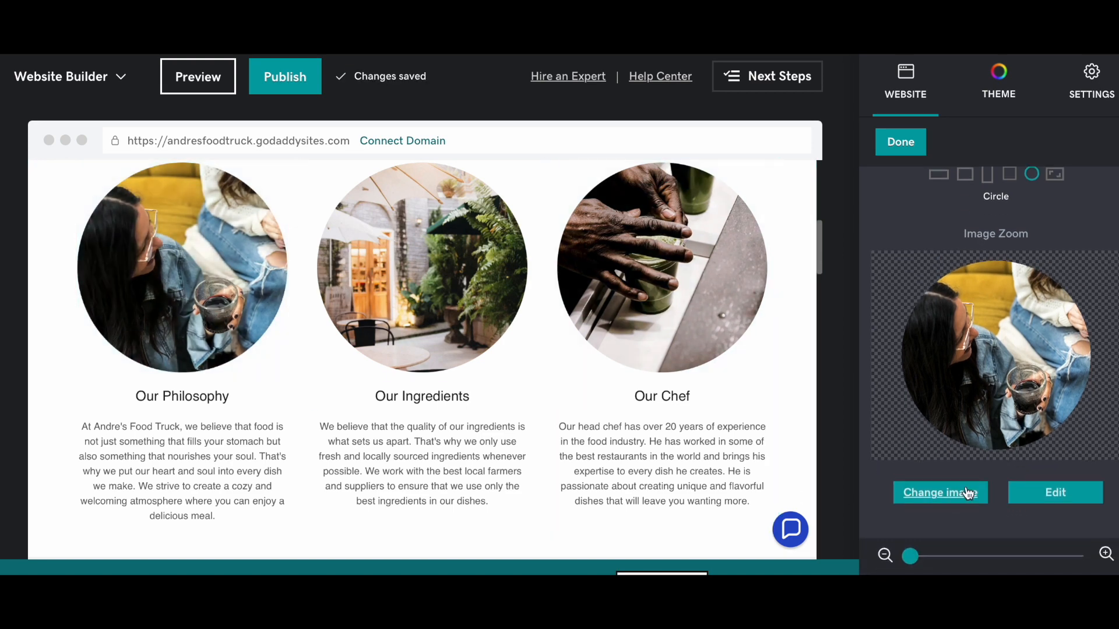
- Browse the cover-image library for the Philosophy photo, then close it without choosing one
left_click(968, 493)
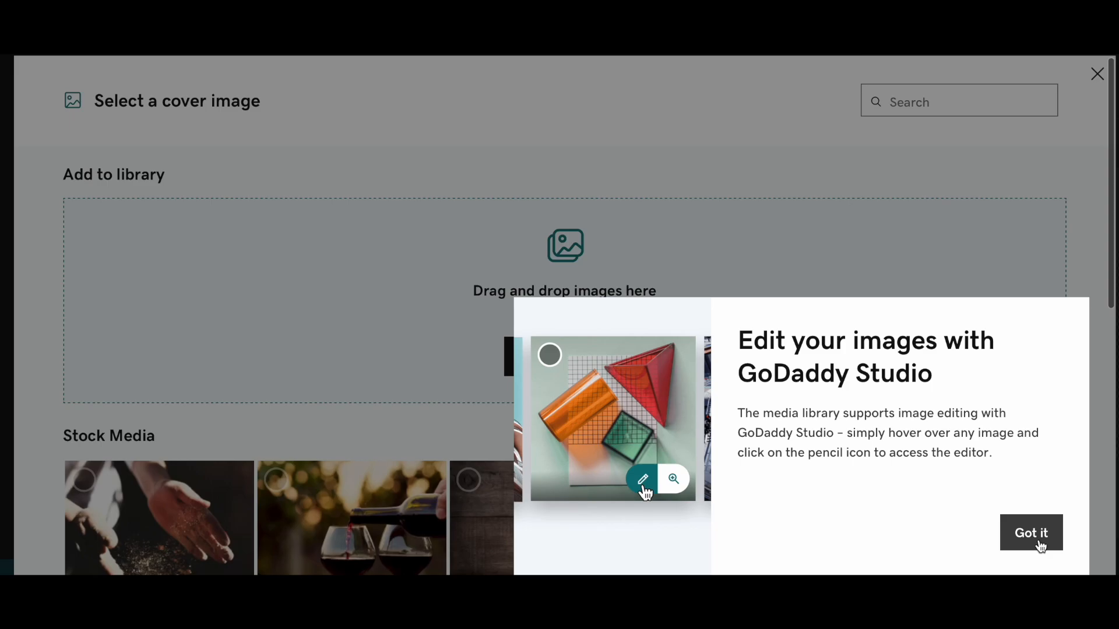
left_click(1031, 532)
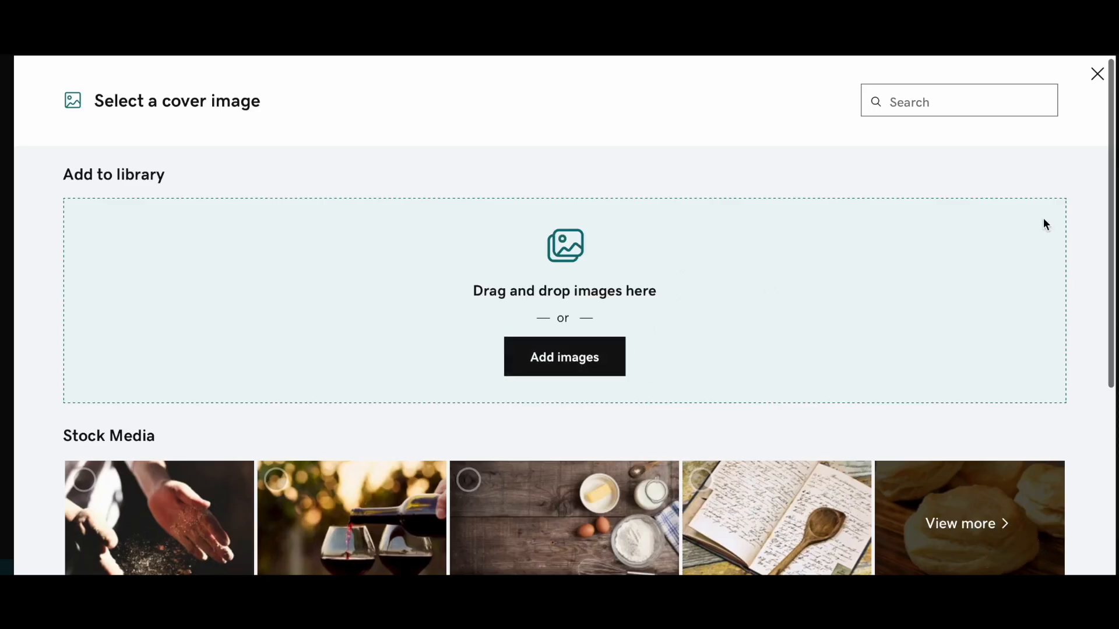
scroll(912, 452, "down", 3)
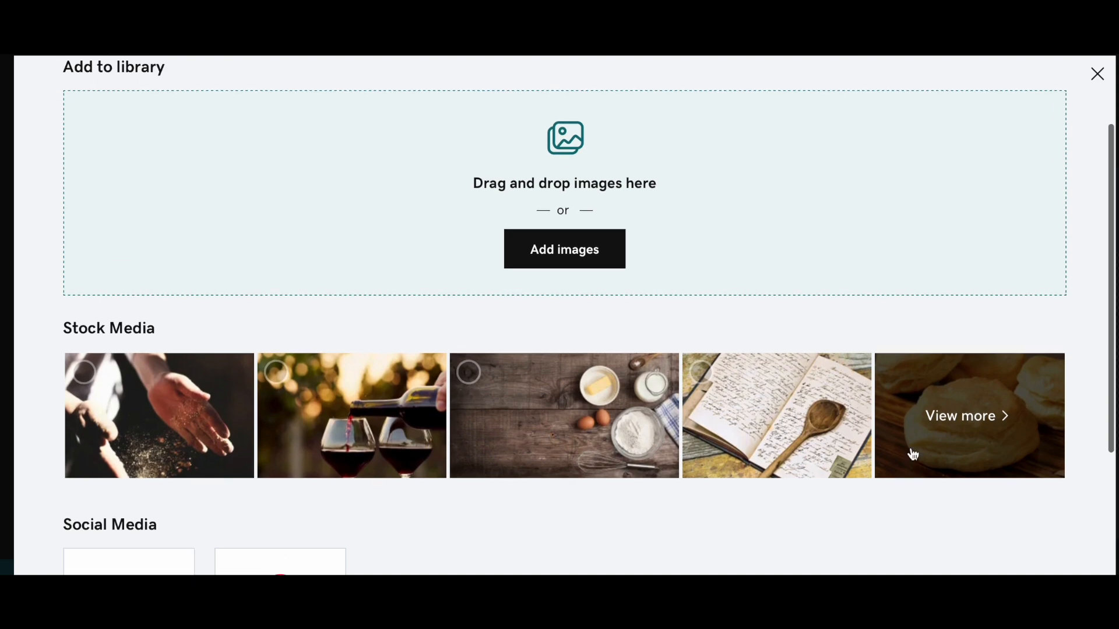
scroll(894, 392, "up", 3)
scroll(894, 392, "down", 2)
scroll(894, 392, "up", 1)
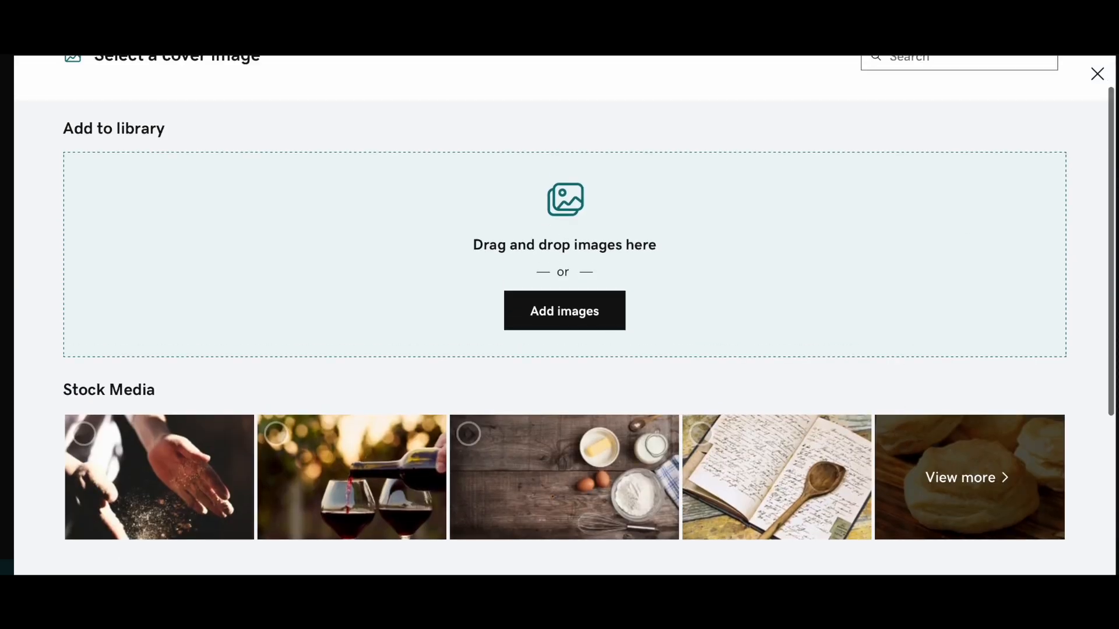
left_click(1097, 74)
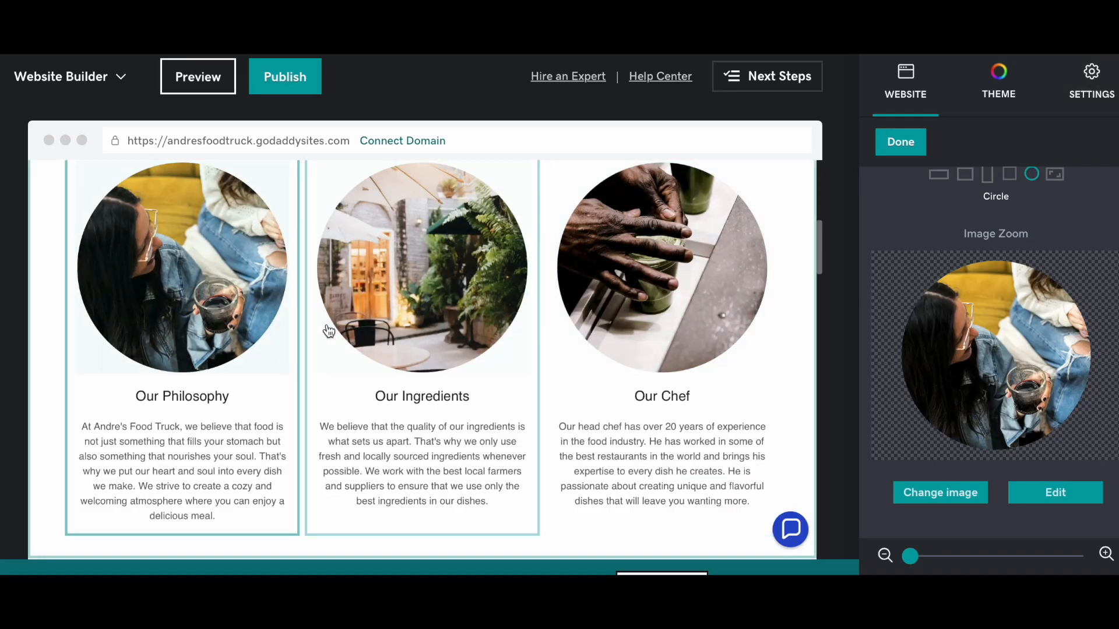
- Replace the hero's 'Savor the Flavor of' and 'Signature Dishes' lines with 'The Best Burgers In Town'
scroll(579, 286, "up", 8)
scroll(597, 218, "down", 1)
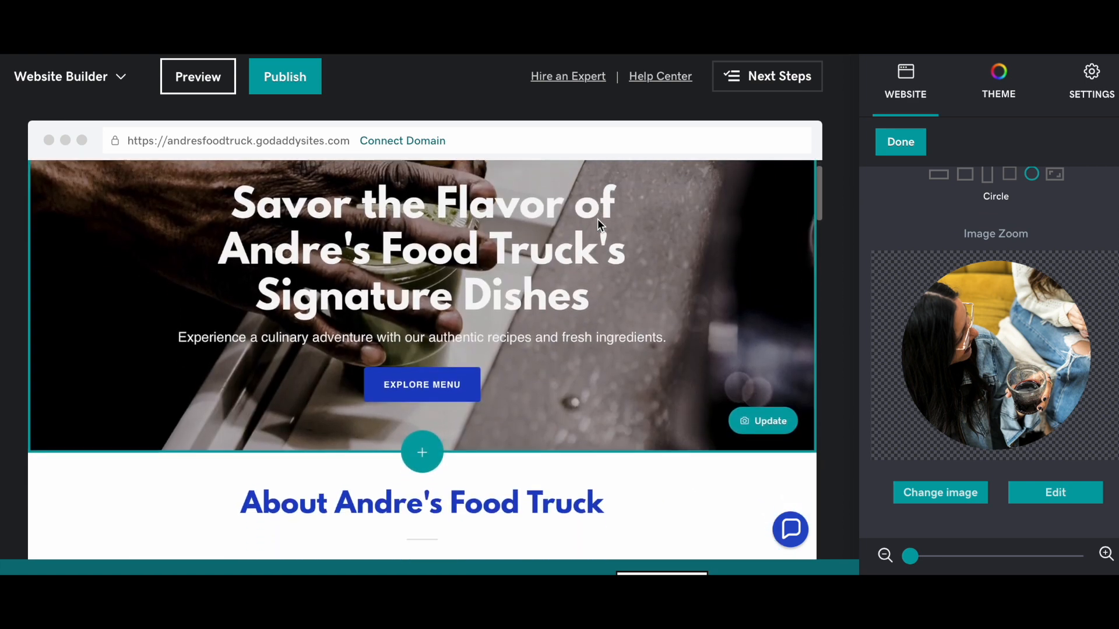
triple_click(490, 225)
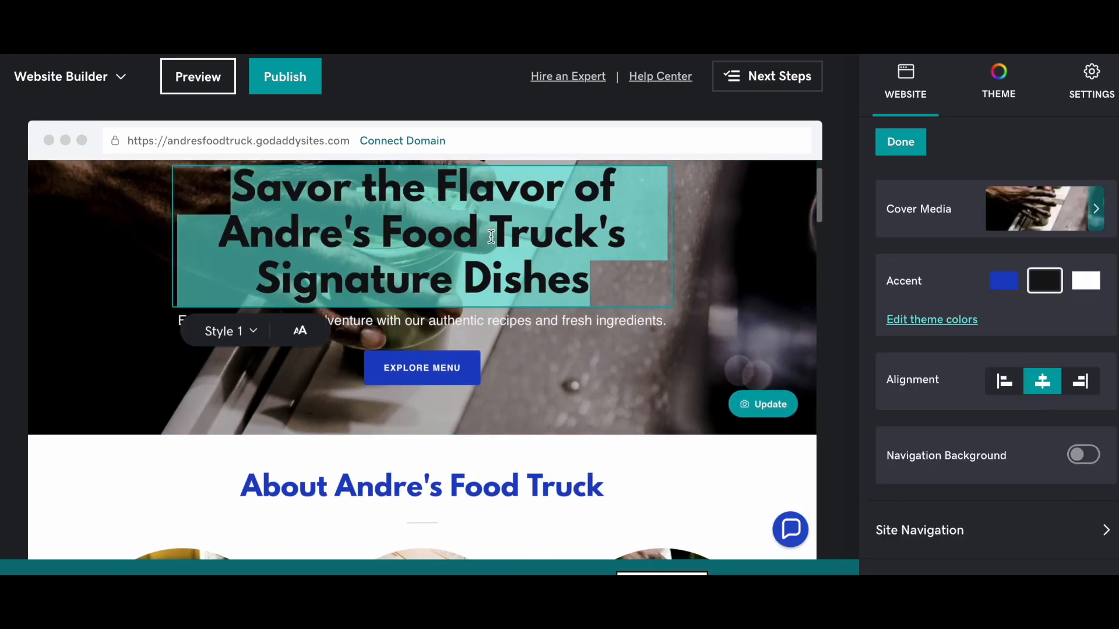
left_click_drag(625, 195, 242, 172)
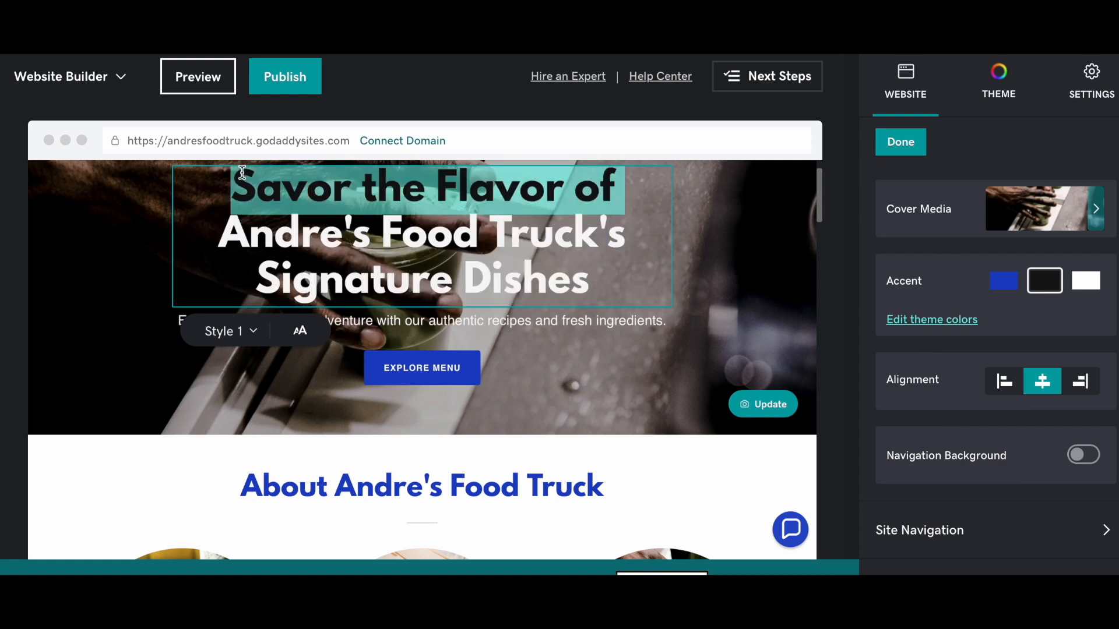
key("BackSpace")
left_click_drag(603, 270, 256, 250)
key("BackSpace")
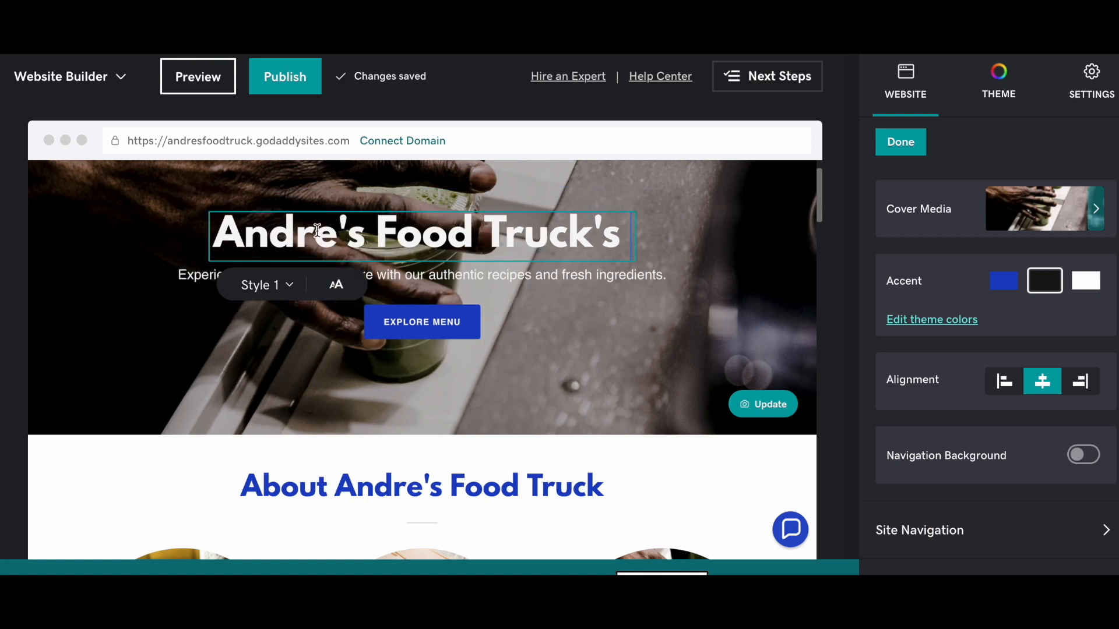
key("Return")
type("The Best Burger")
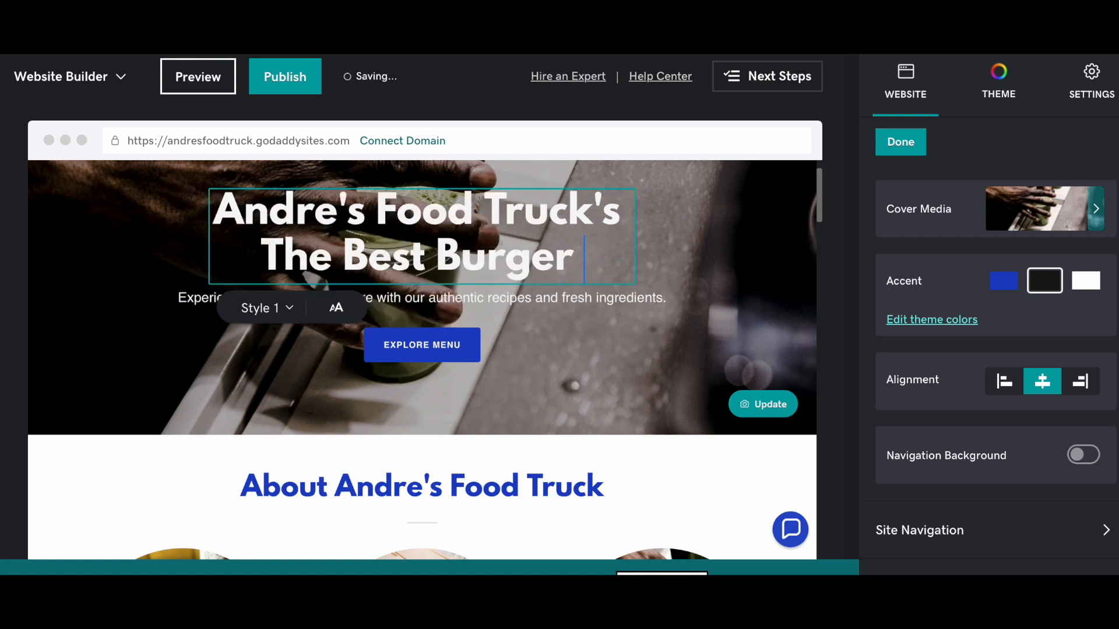
type("s In Tow")
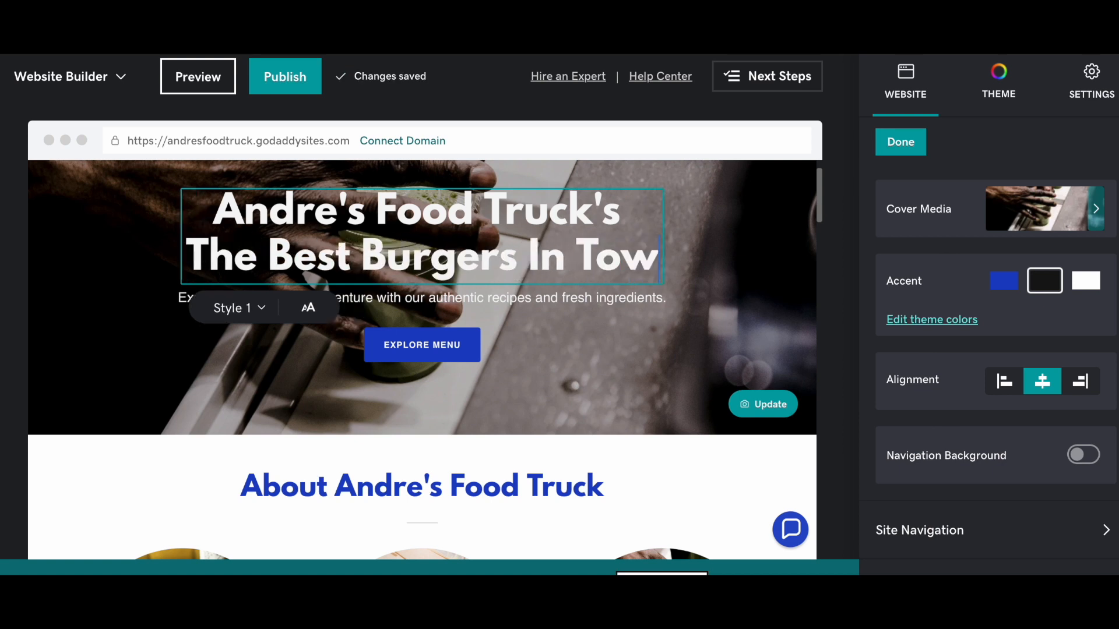
type("n")
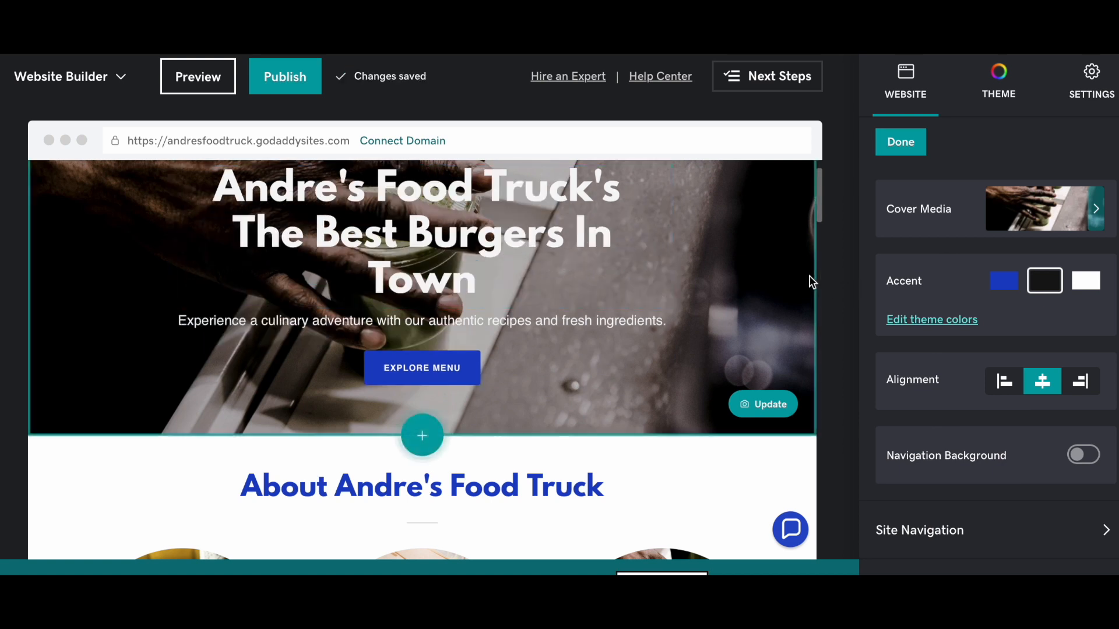
- Replace the hero subtitle with 'Budget-friendly Burgers at Affordable Prices!'
triple_click(549, 319)
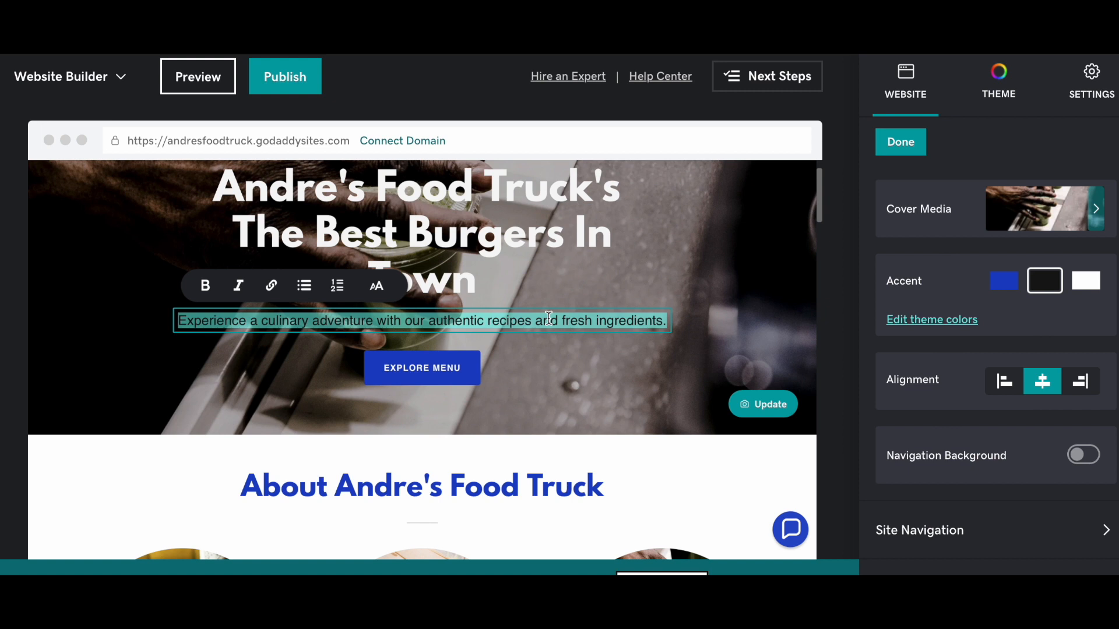
type("Budget -")
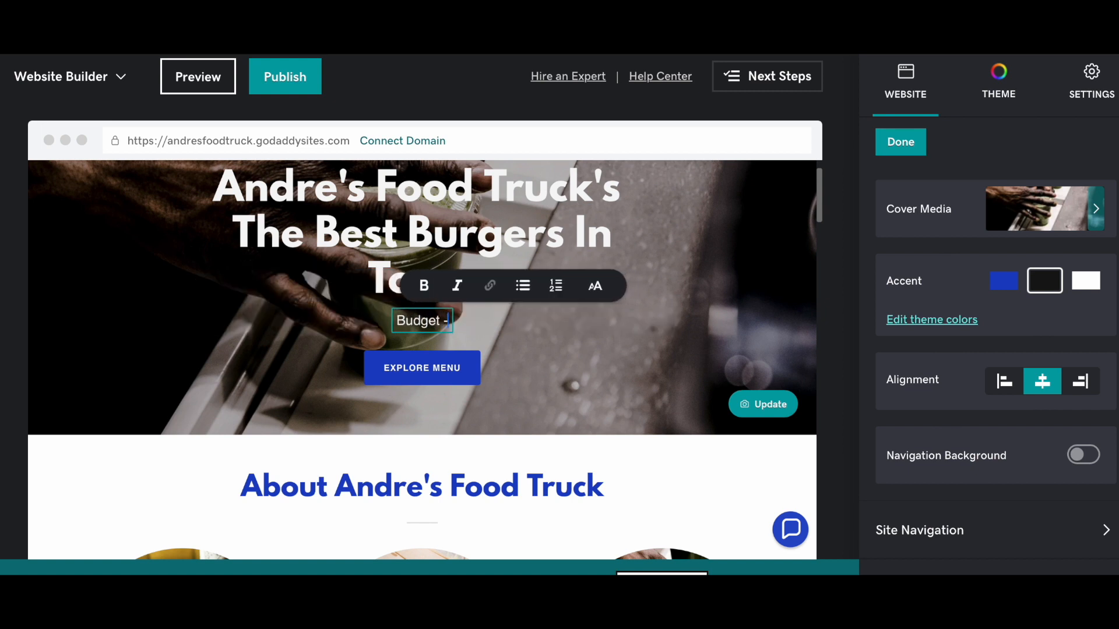
key("BackSpace")
key("BackSpace")
key("BackSpace")
key("BackSpace")
key("BackSpace")
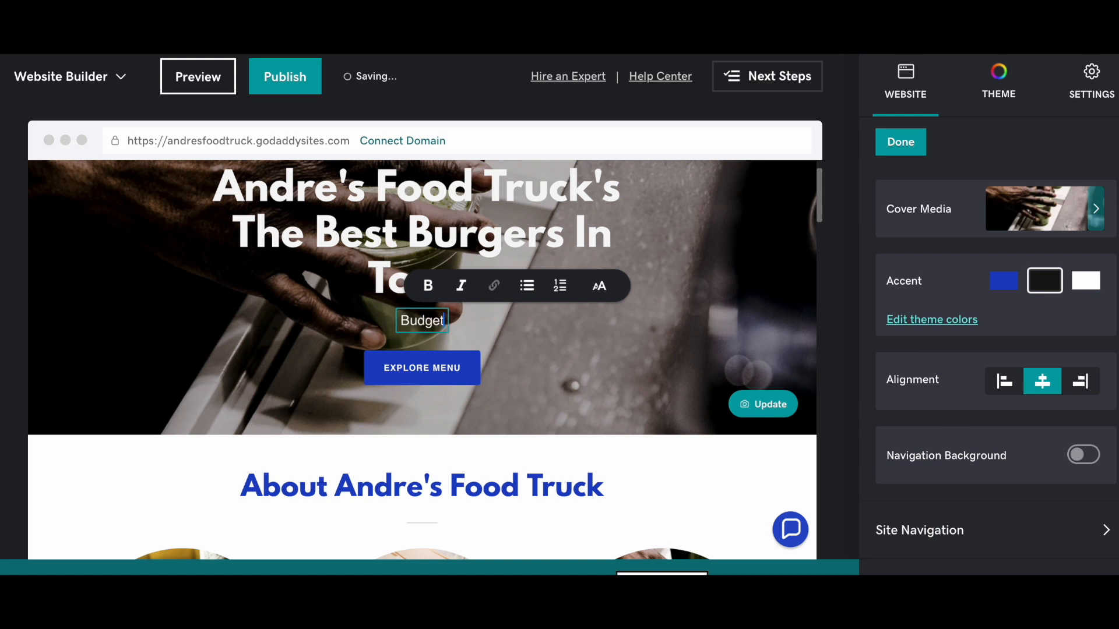
key("BackSpace")
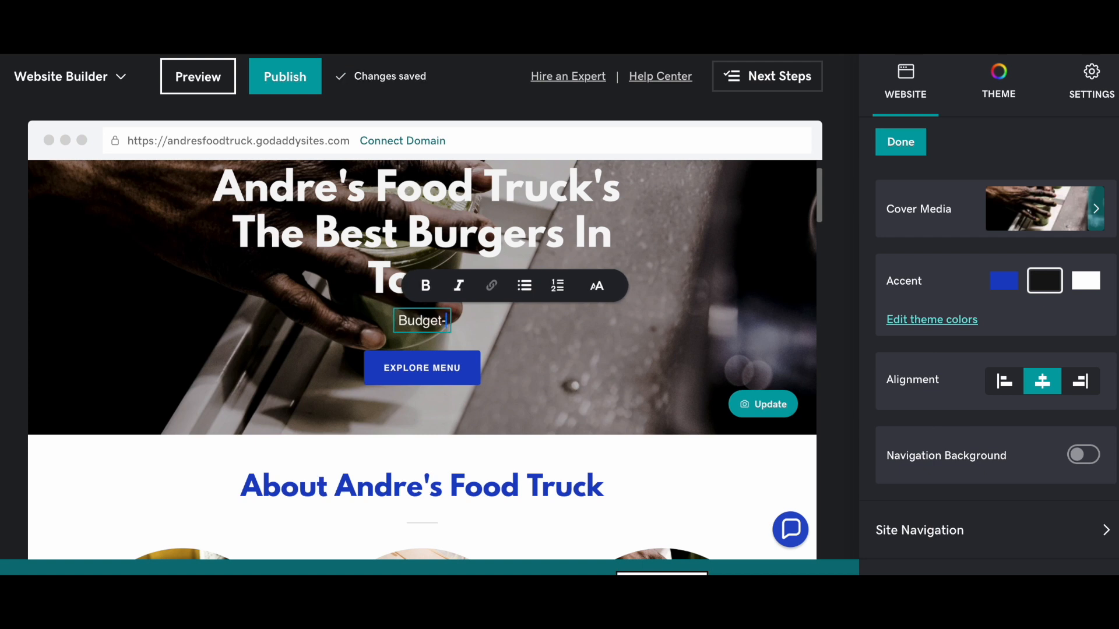
type("Frie")
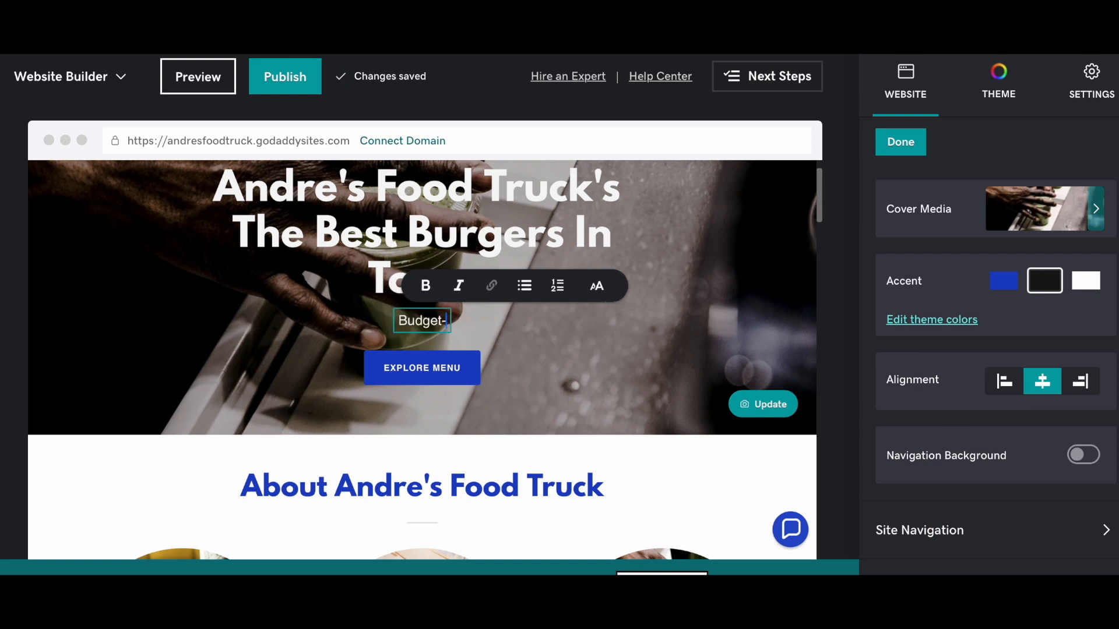
type("friendly ")
type("Burgers at ")
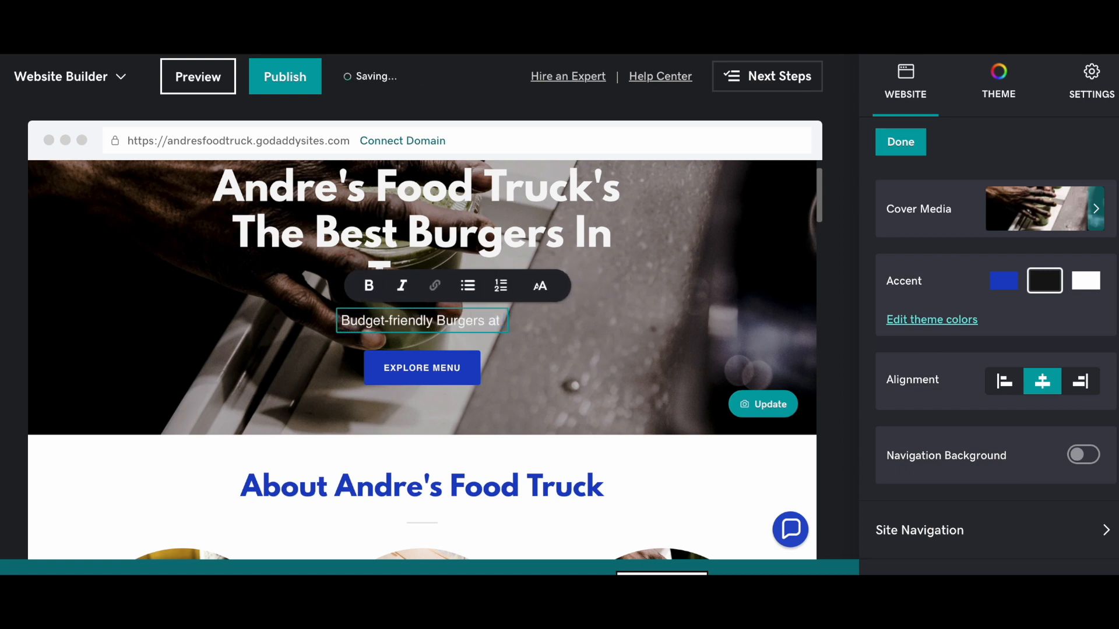
type("af")
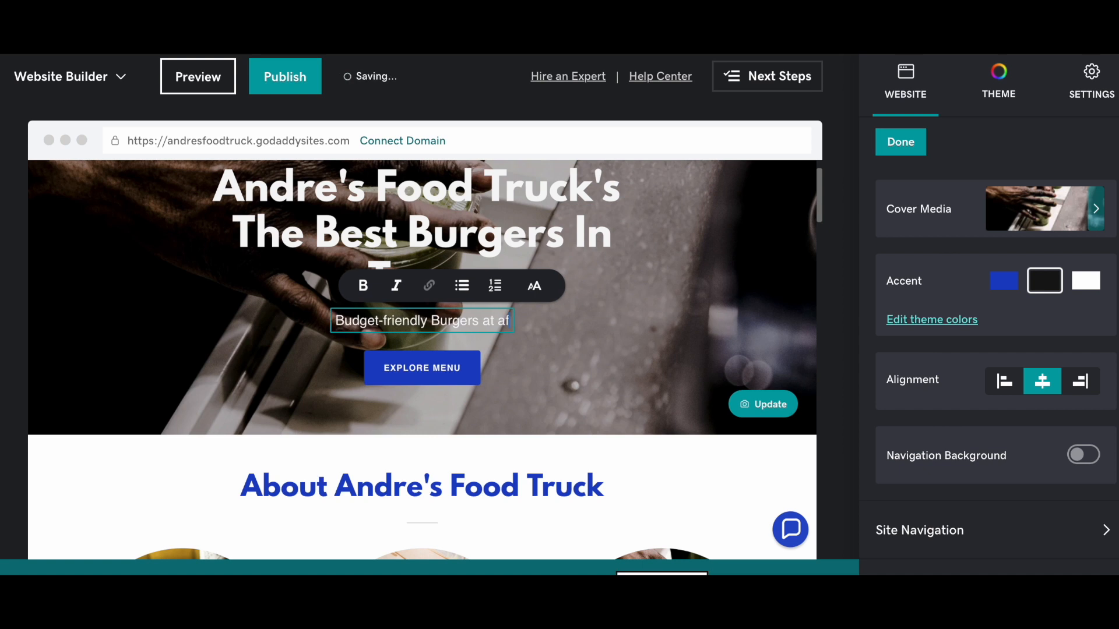
type("forada")
key("BackSpace")
key("BackSpace")
key("BackSpace")
key("BackSpace")
key("BackSpace")
key("BackSpace")
key("BackSpace")
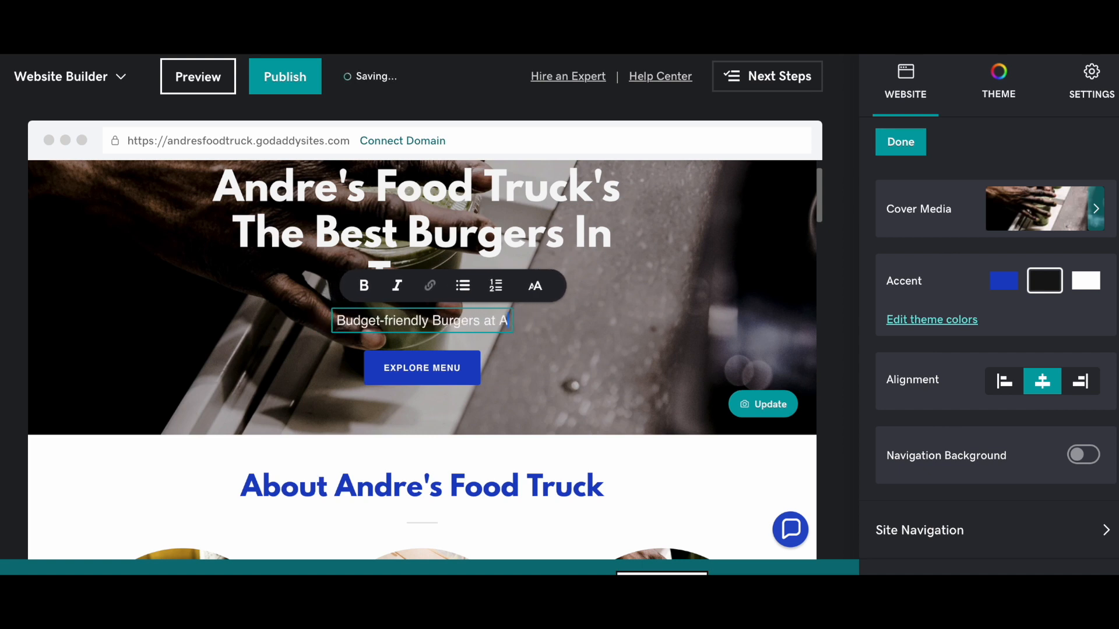
type("ffordable ")
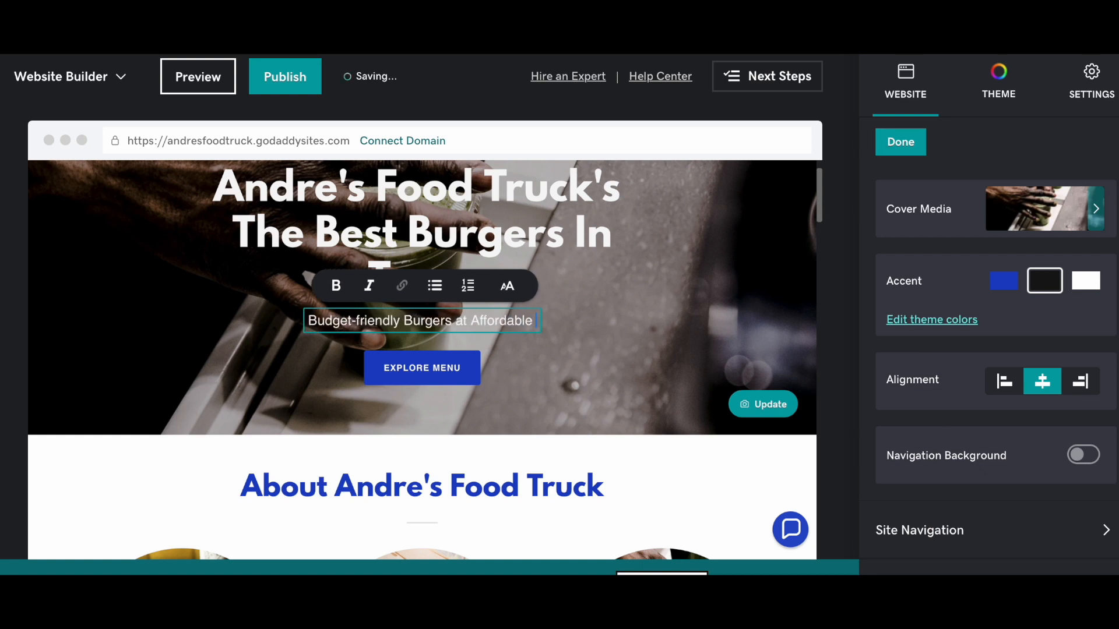
type("Prices")
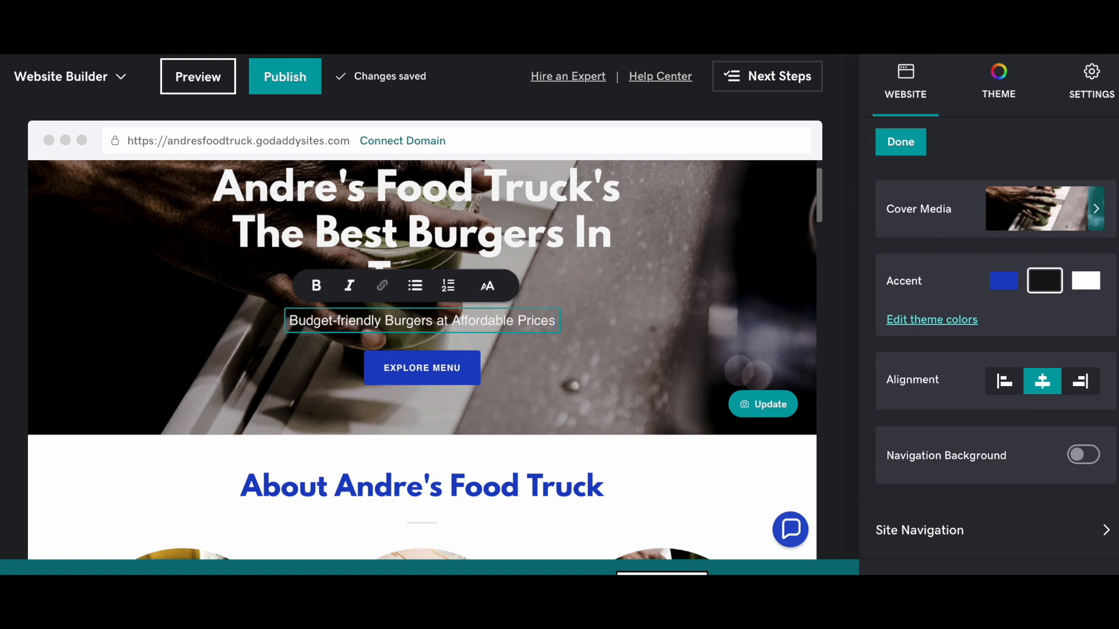
type("!")
left_click(629, 368)
- Bring up the settings for the EXPLORE MENU button
scroll(629, 368, "down", 2)
scroll(629, 369, "down", 1)
left_click(444, 252)
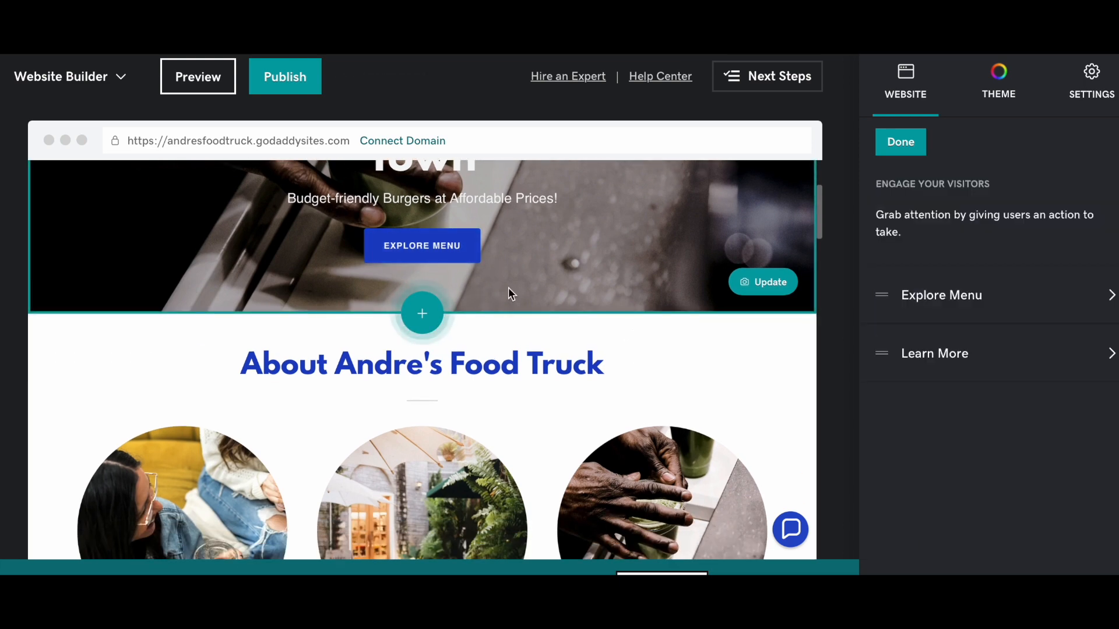
- Close the button settings and select the photo gallery's current image
left_click(901, 142)
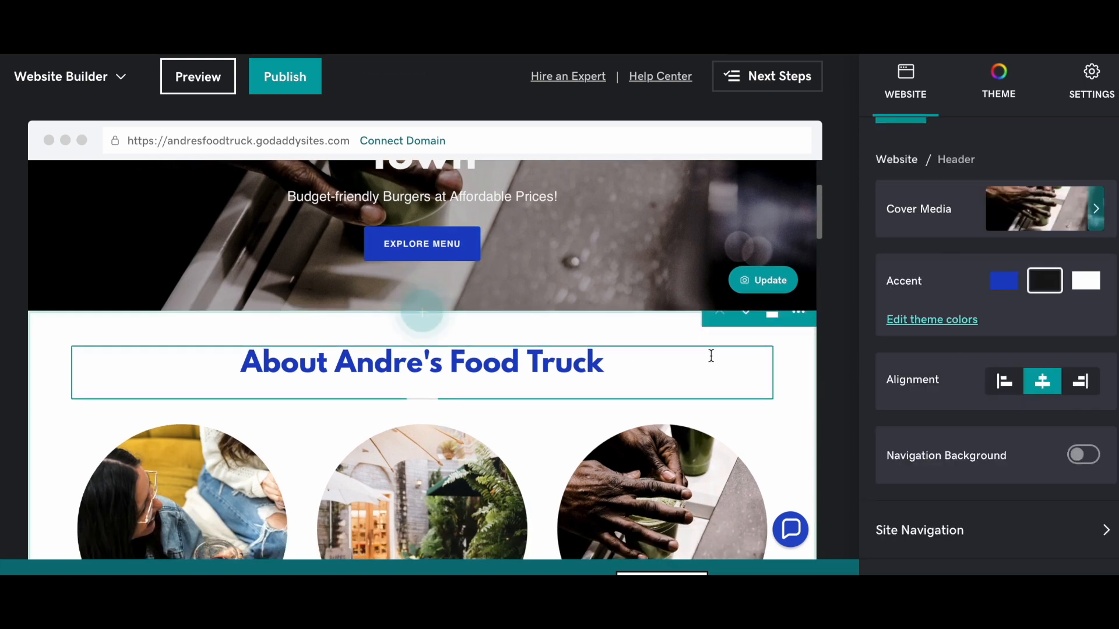
scroll(711, 355, "down", 3)
scroll(711, 356, "down", 12)
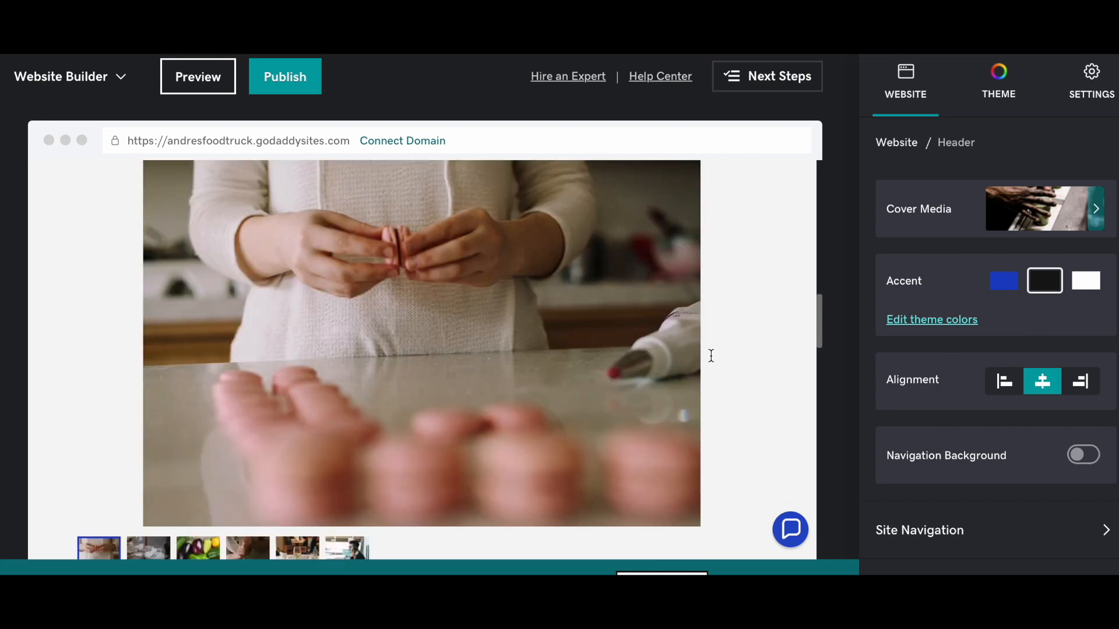
scroll(711, 355, "down", 2)
scroll(636, 362, "up", 8)
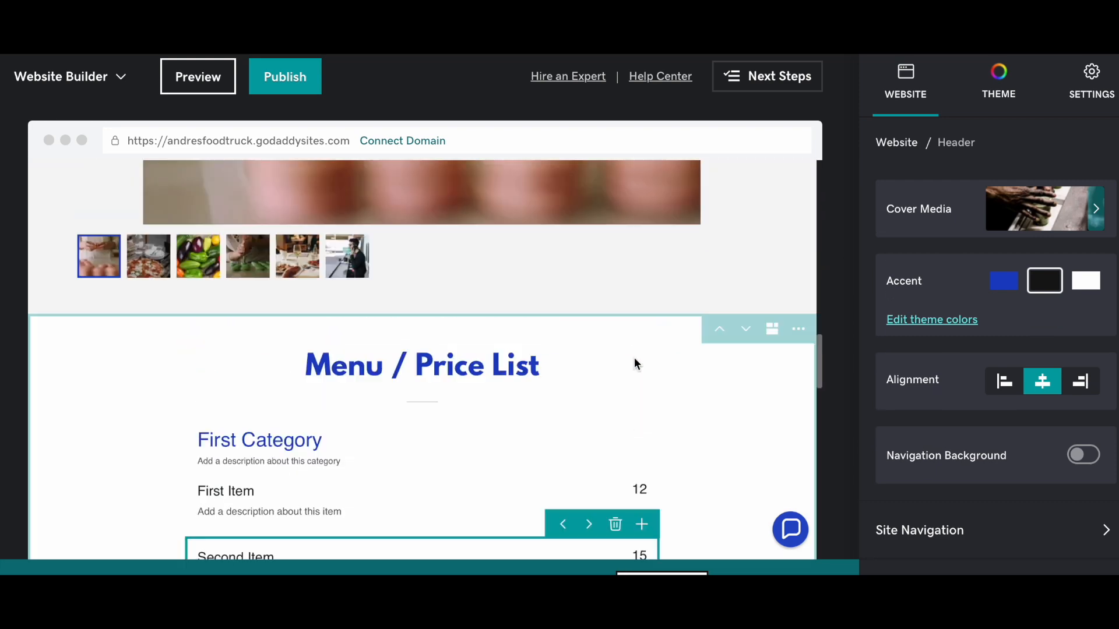
scroll(634, 358, "down", 4)
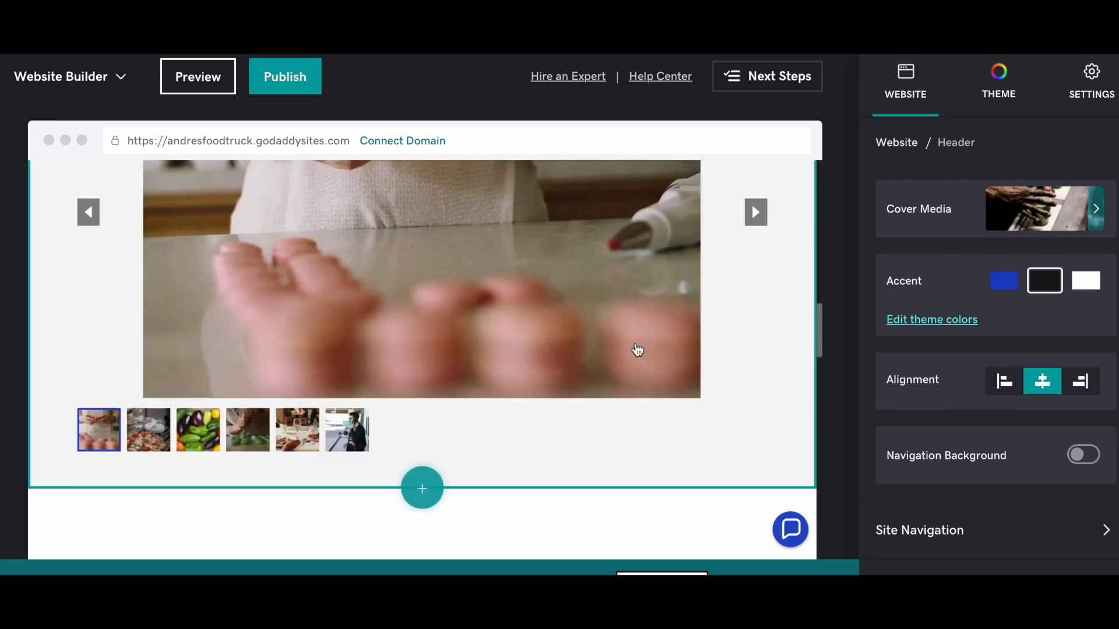
scroll(635, 347, "down", 1)
scroll(606, 332, "up", 1)
left_click(641, 309)
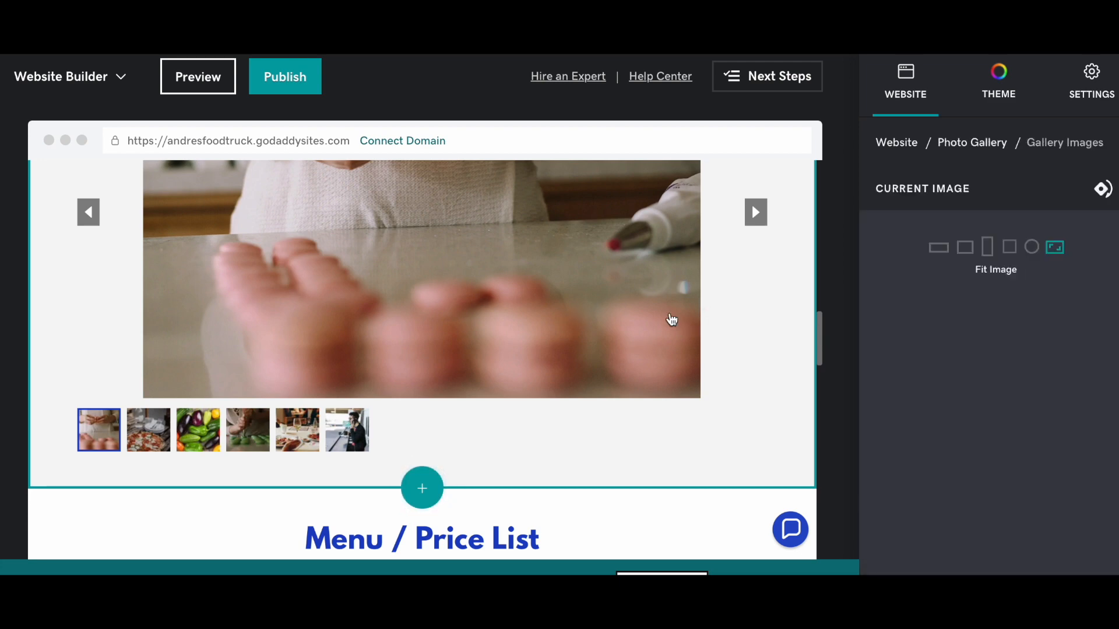
- Open Change image, then close the Select images dialog, keeping the existing photo
left_click(921, 450)
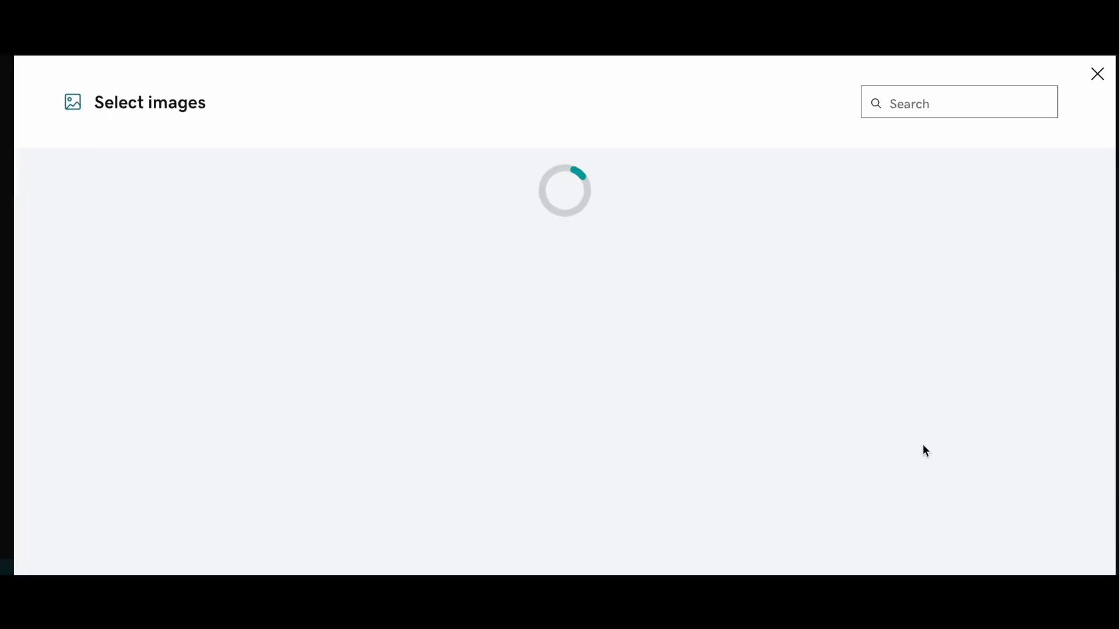
scroll(728, 418, "down", 6)
scroll(775, 425, "up", 4)
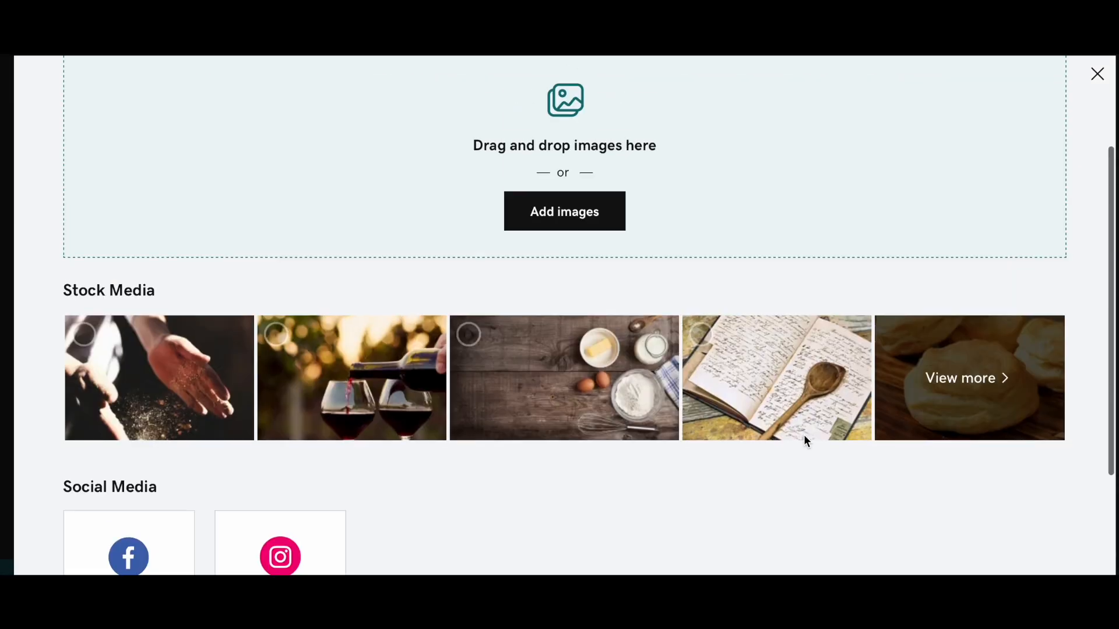
scroll(1049, 233, "up", 2)
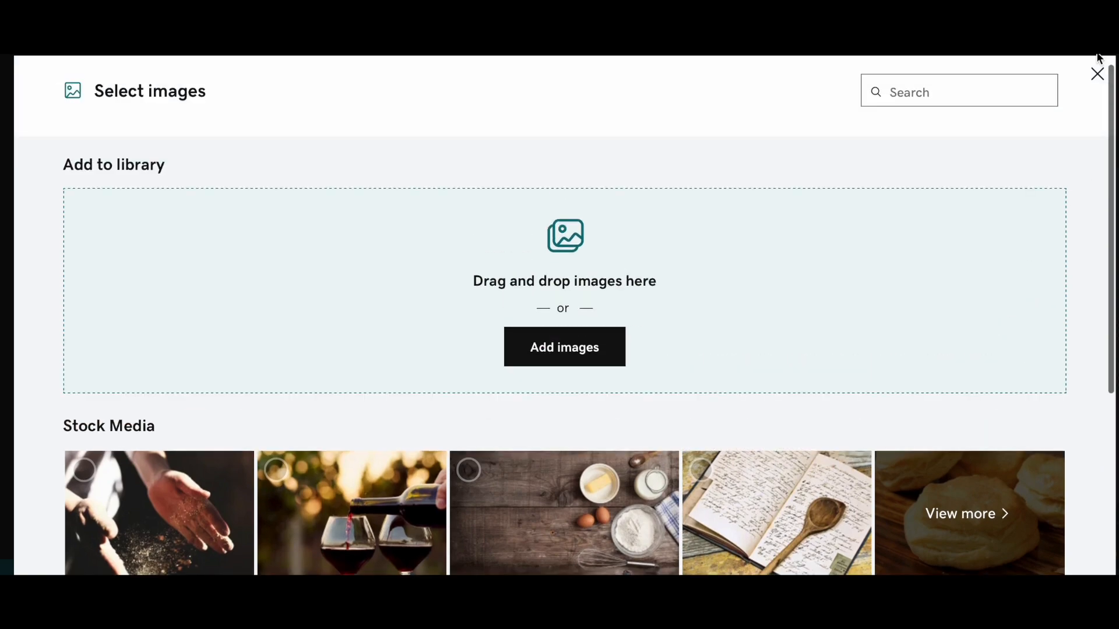
left_click(1097, 74)
scroll(647, 348, "down", 5)
scroll(646, 350, "down", 5)
scroll(647, 352, "up", 4)
- Title the first menu category 'Burgers' and name its first item 'Traditional Burger'
left_click(492, 251)
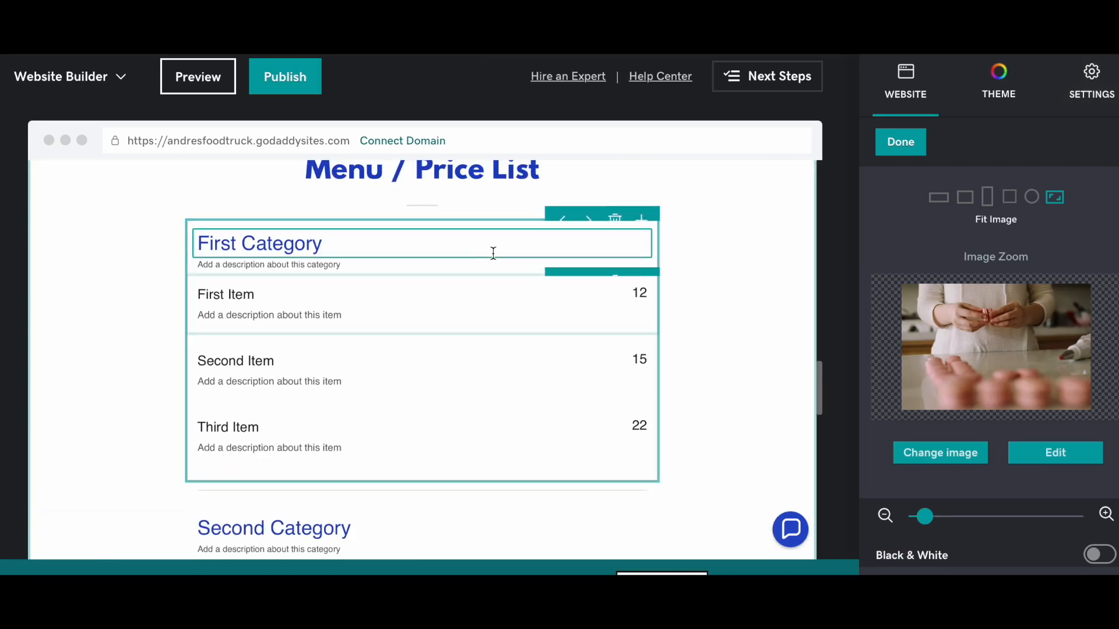
left_click(388, 245)
triple_click(292, 249)
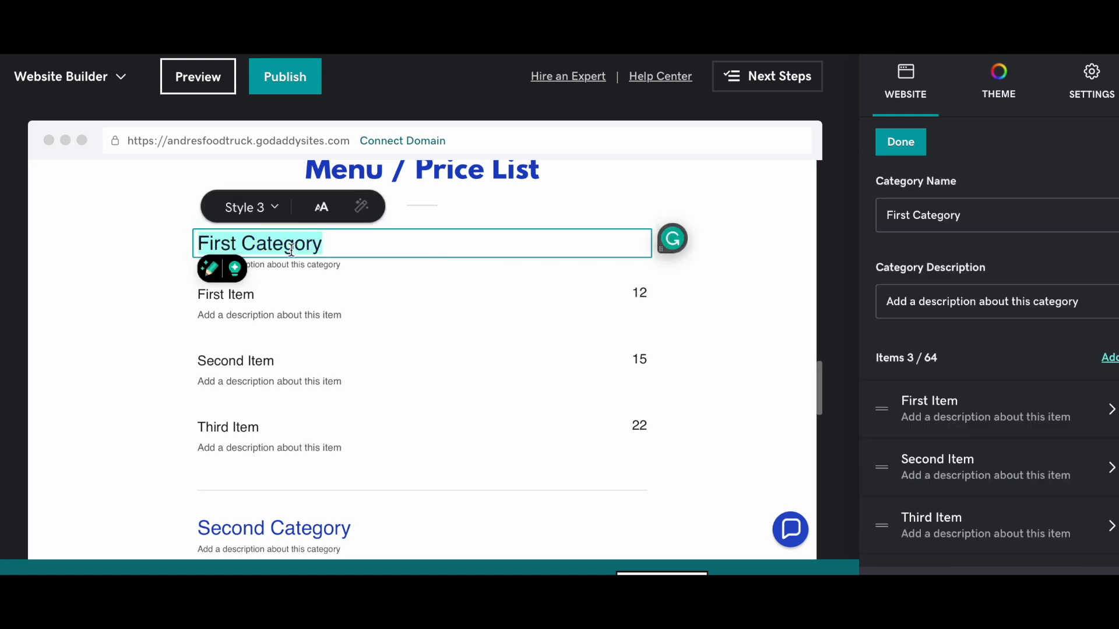
type("Burgers")
left_click(246, 303)
left_click(246, 303)
type("Tradi")
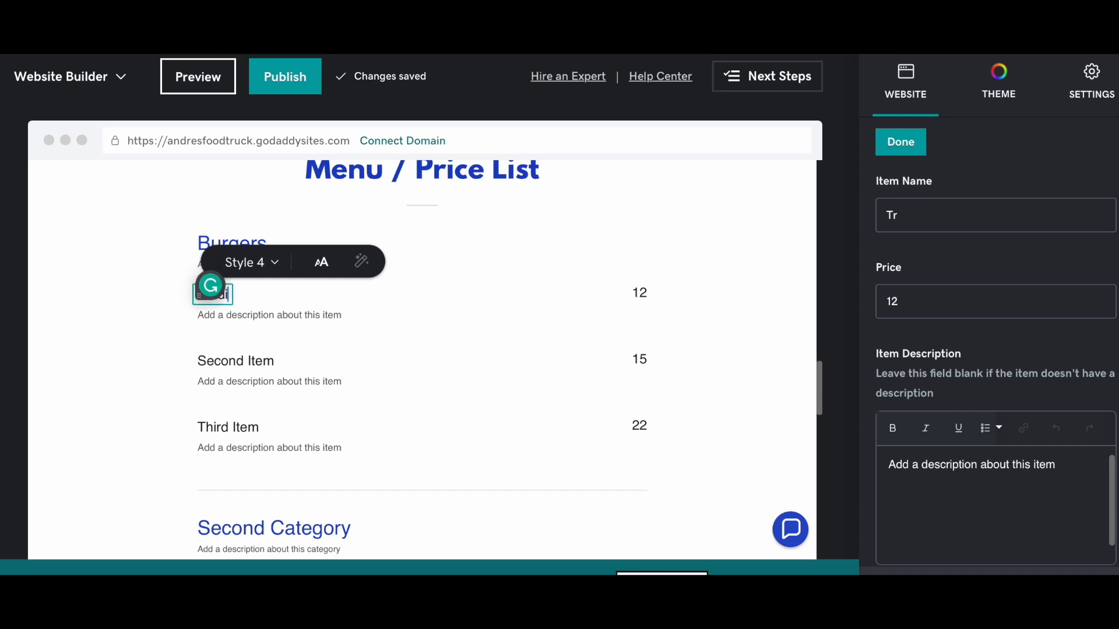
type("tional Bur")
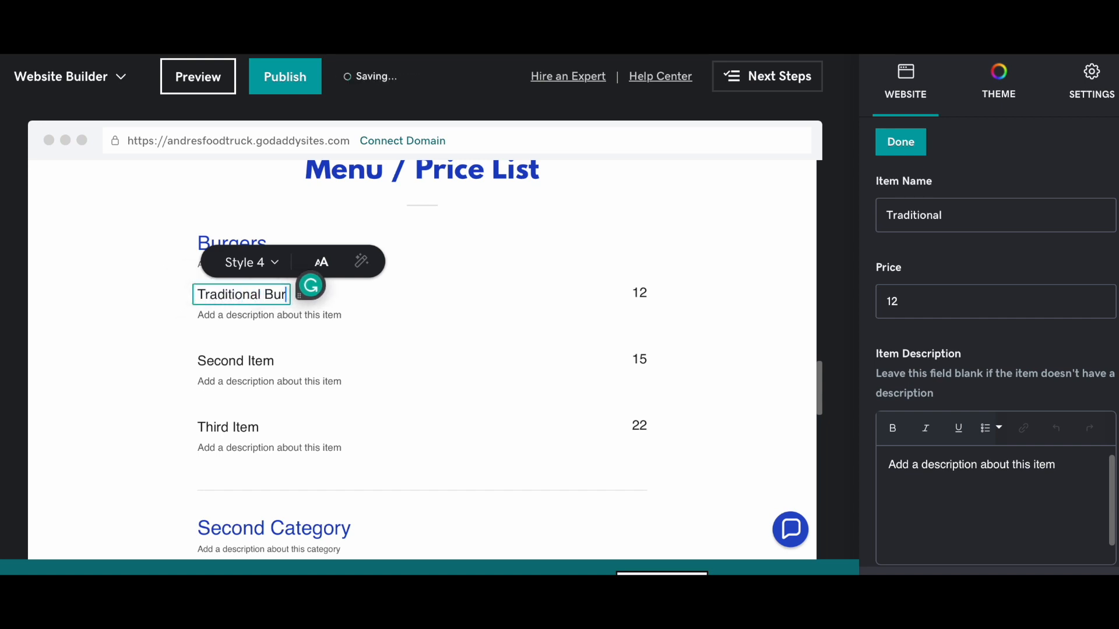
type("ger")
- Name the second and third items 'Bacon Burger' and 'Verggie Burger'
left_click(211, 363)
left_click(211, 362)
type("Bacon")
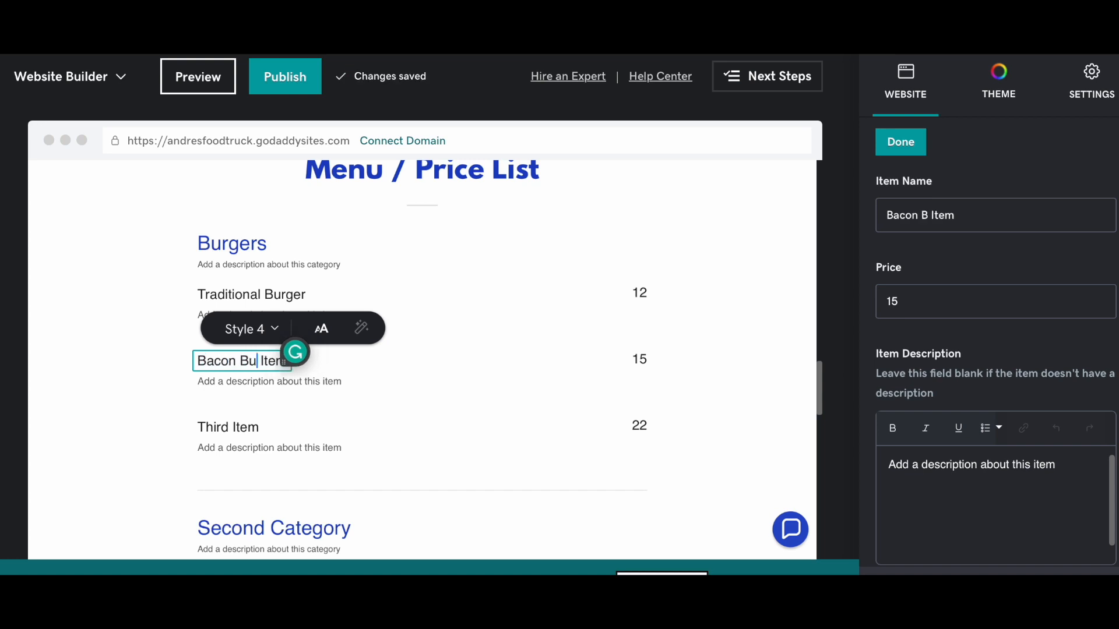
type(" Burger")
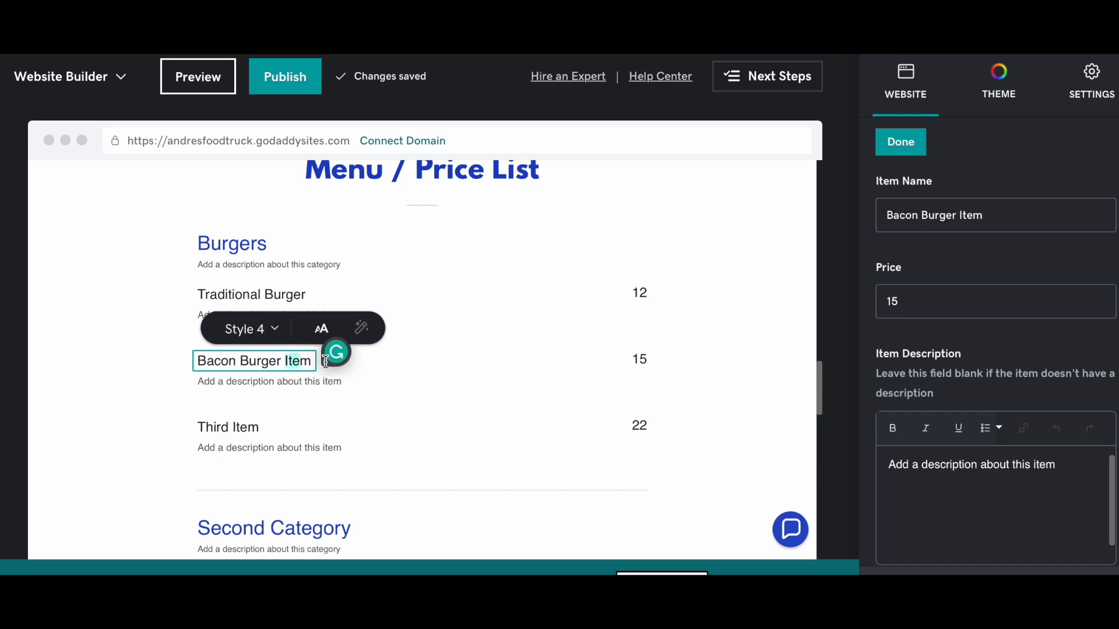
key("BackSpace")
key("BackSpace")
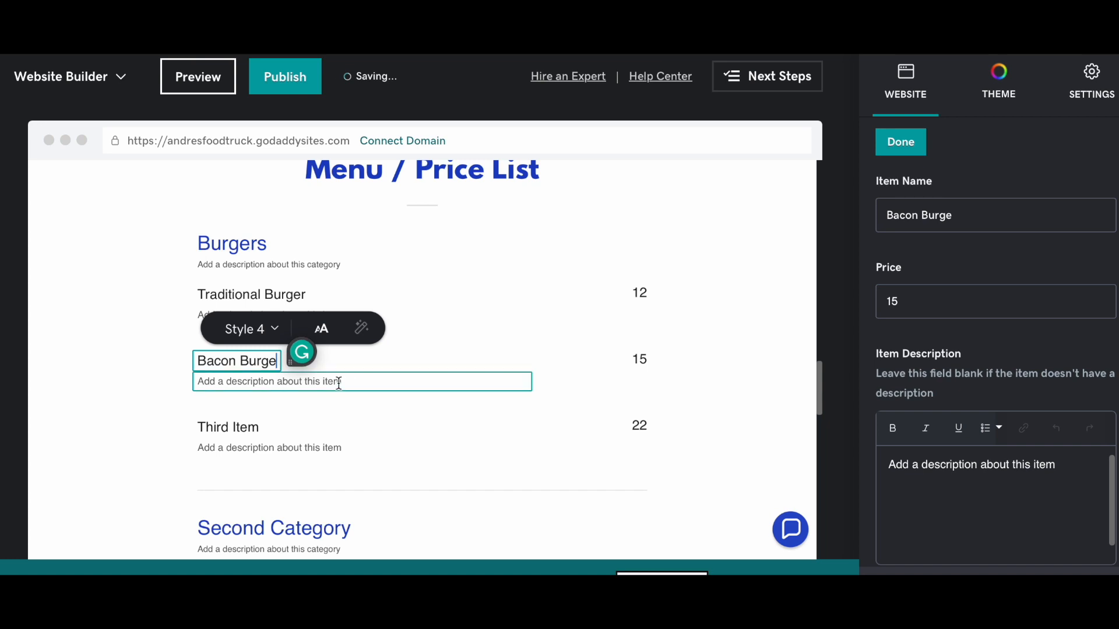
type("r")
left_click(225, 430)
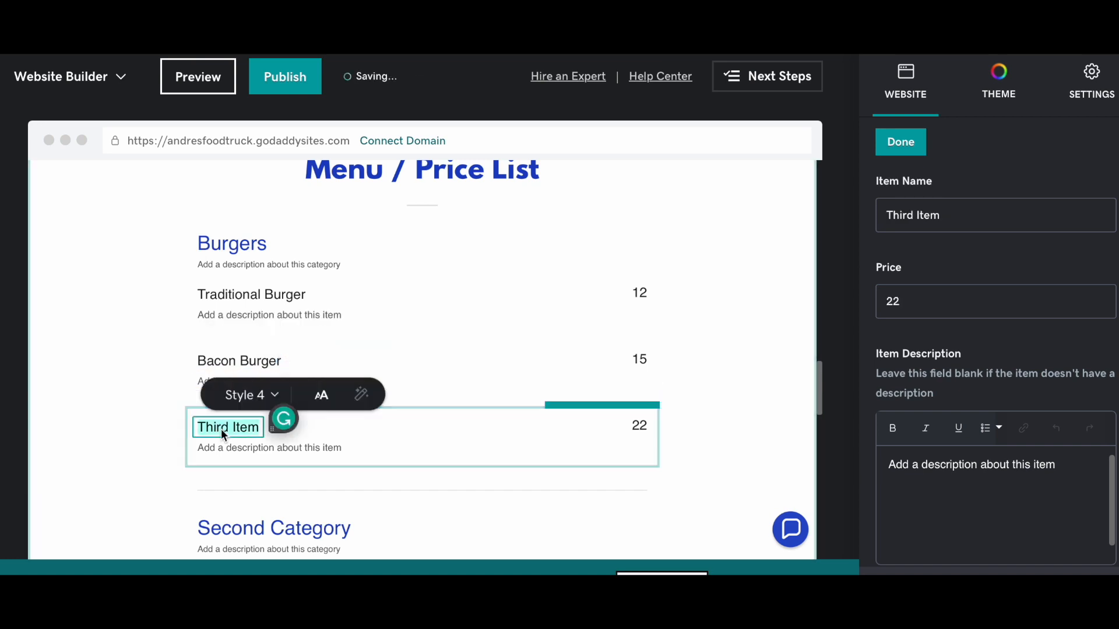
type("Verggie Bur")
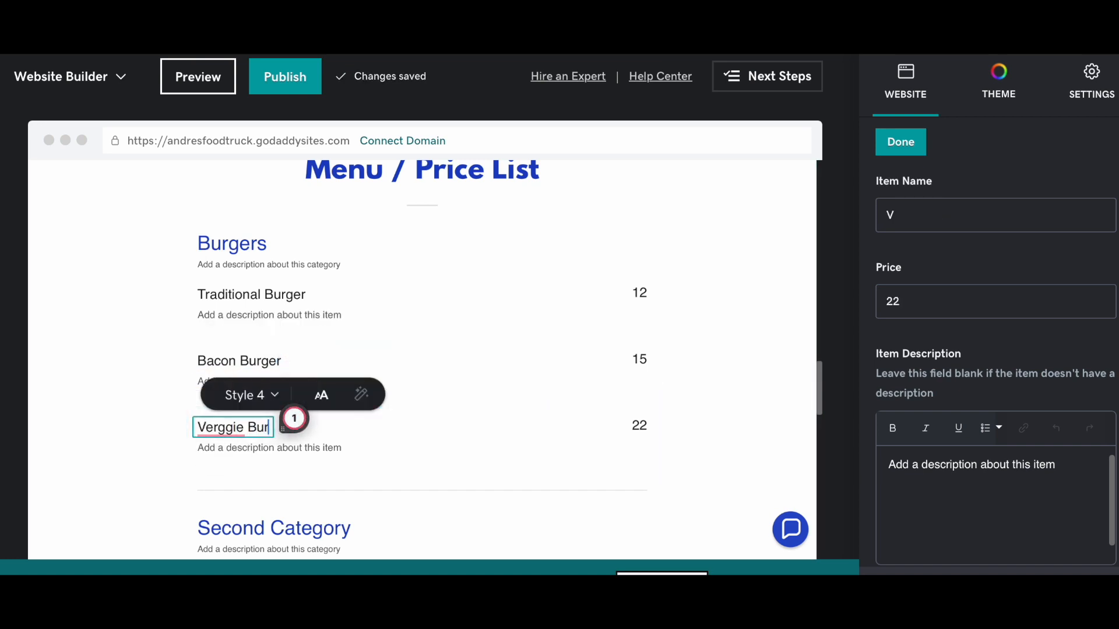
type("ger")
left_click(676, 328)
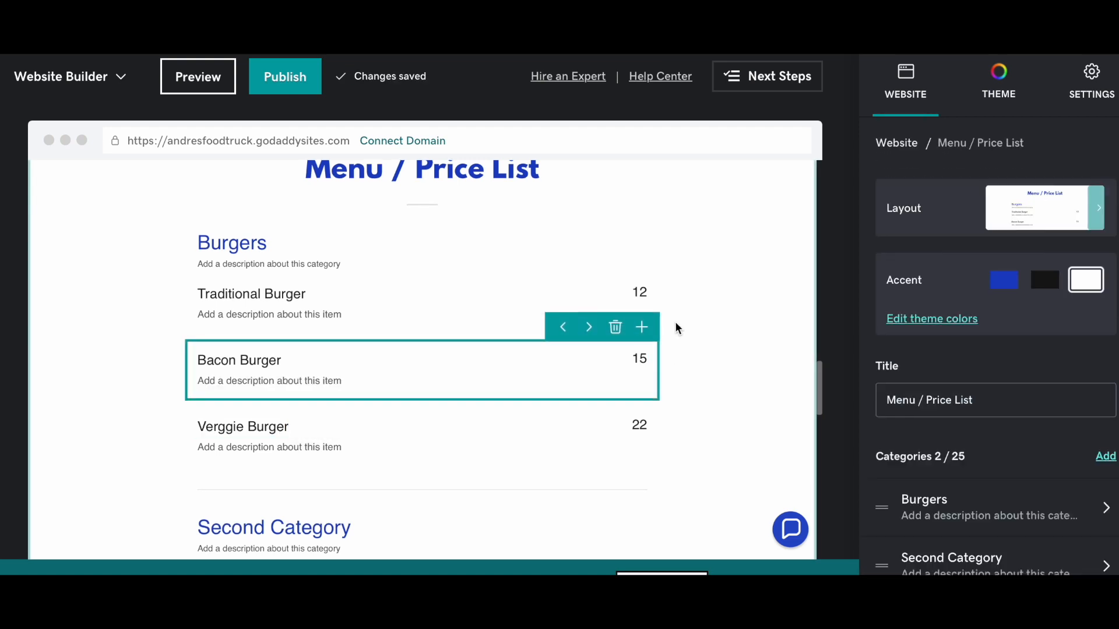
- Rename the Second Category heading to 'Sides'
scroll(676, 328, "down", 5)
left_click(332, 271)
double_click(336, 271)
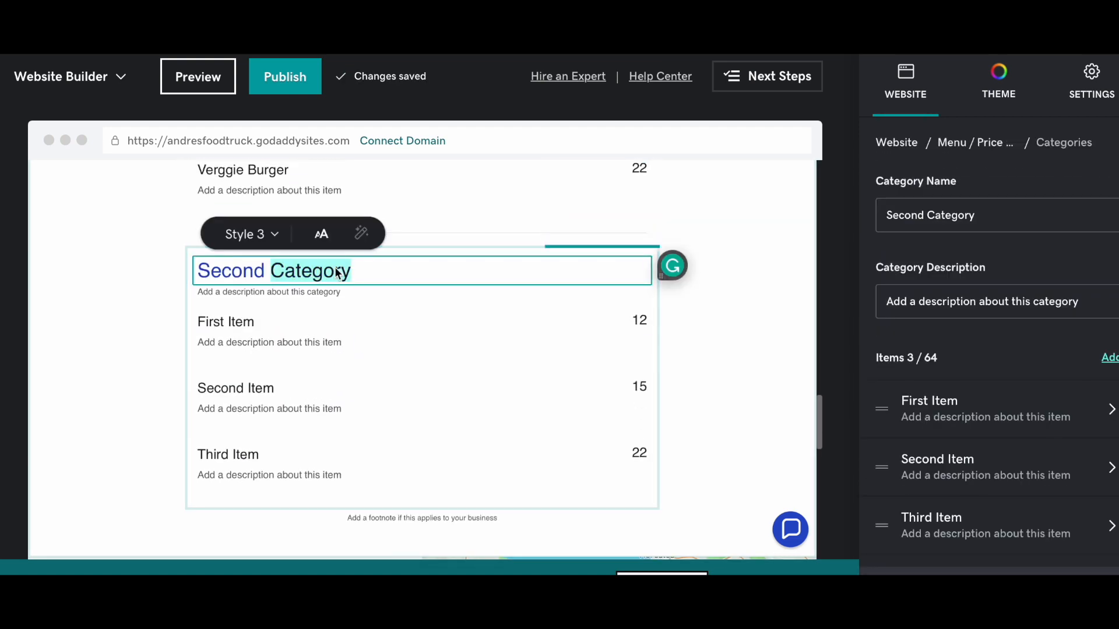
type("Sides")
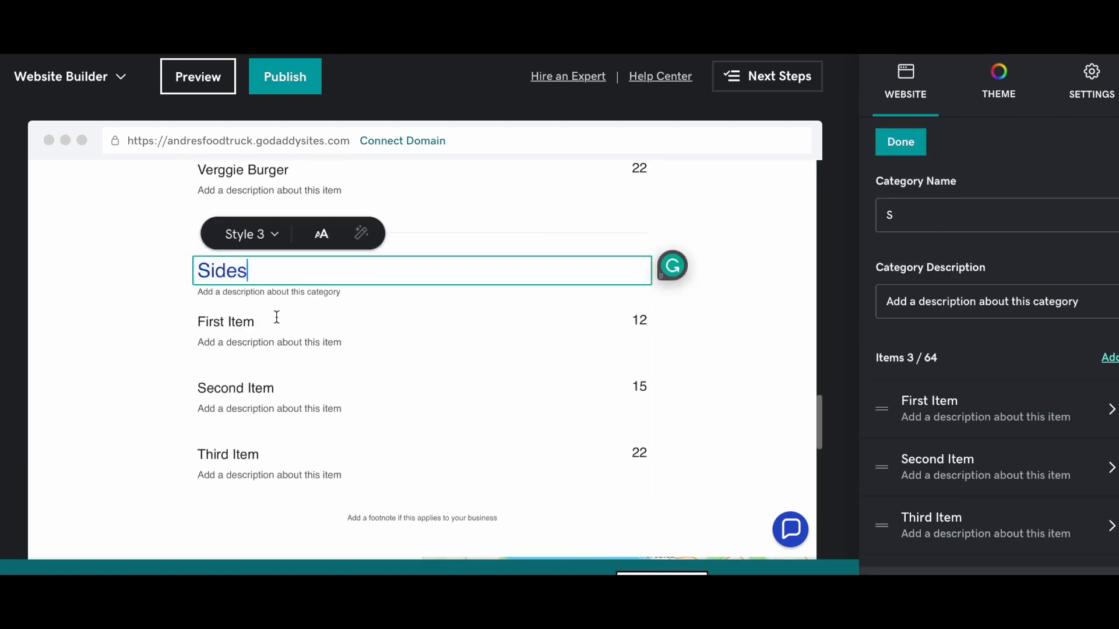
- Retitle the Sides category's first two items 'Fries' and 'Drinks'
triple_click(246, 321)
type("Frieds")
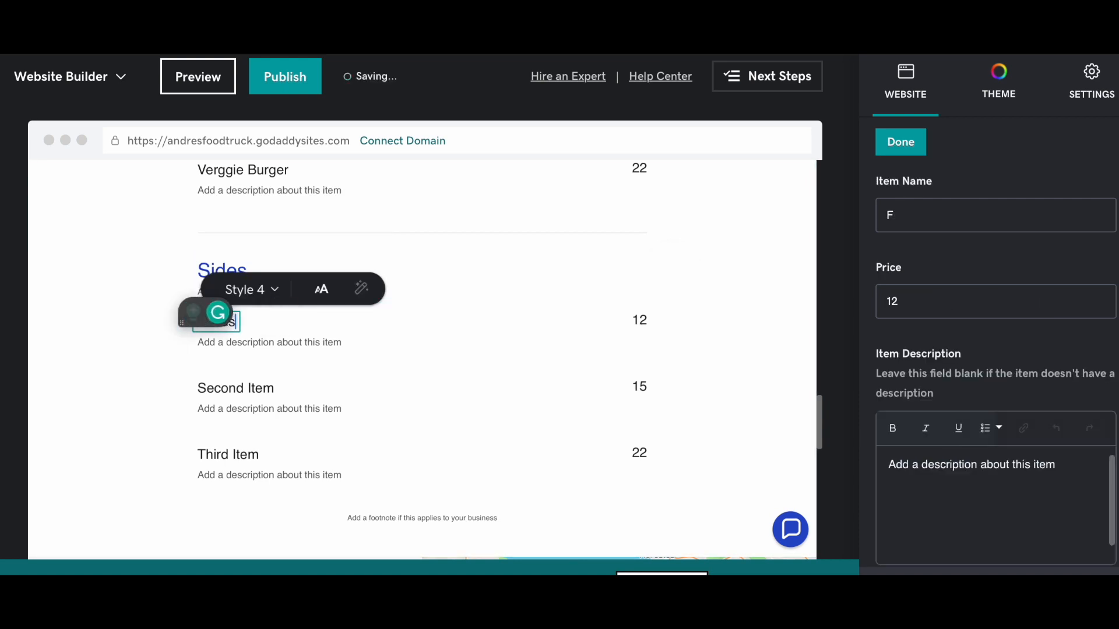
double_click(244, 387)
type("Dr")
key("super+a")
type("Drinks")
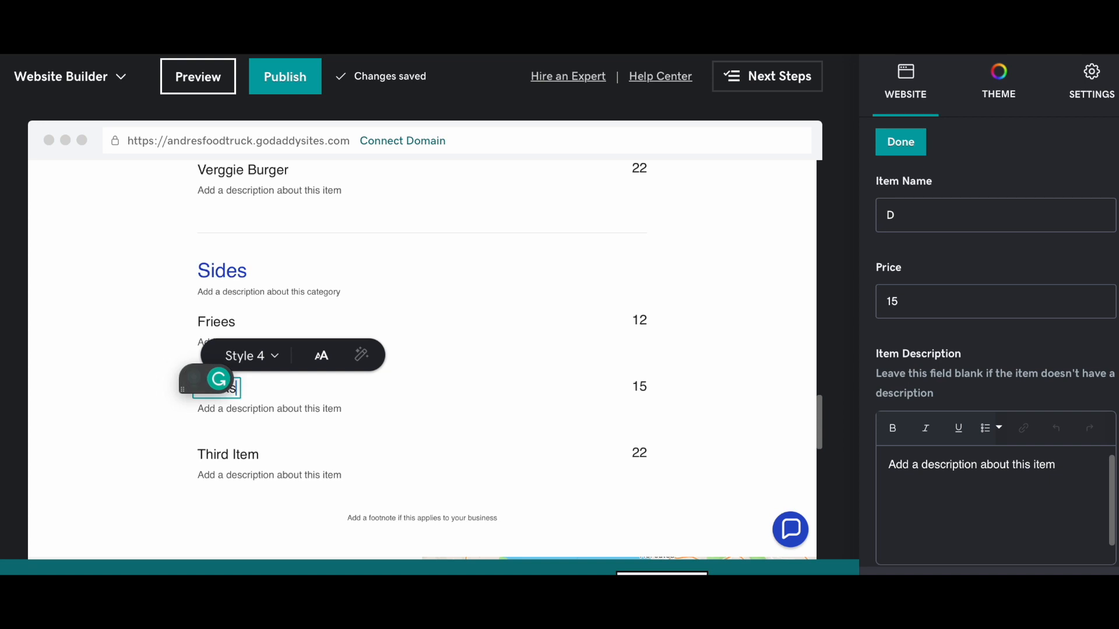
left_click(217, 328)
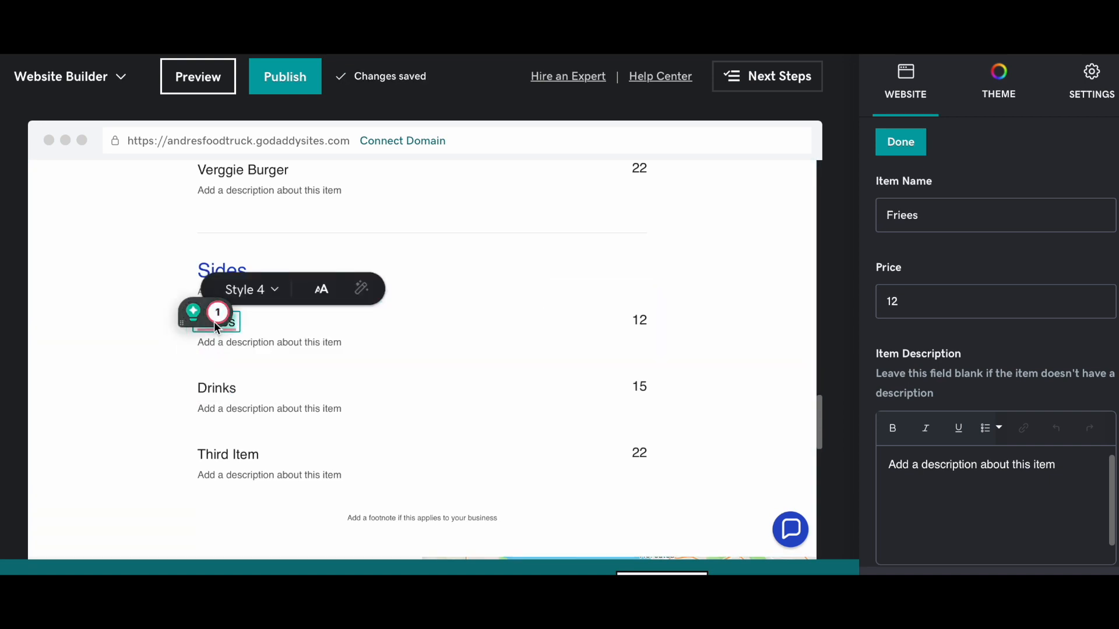
key("super+a")
type("Fries")
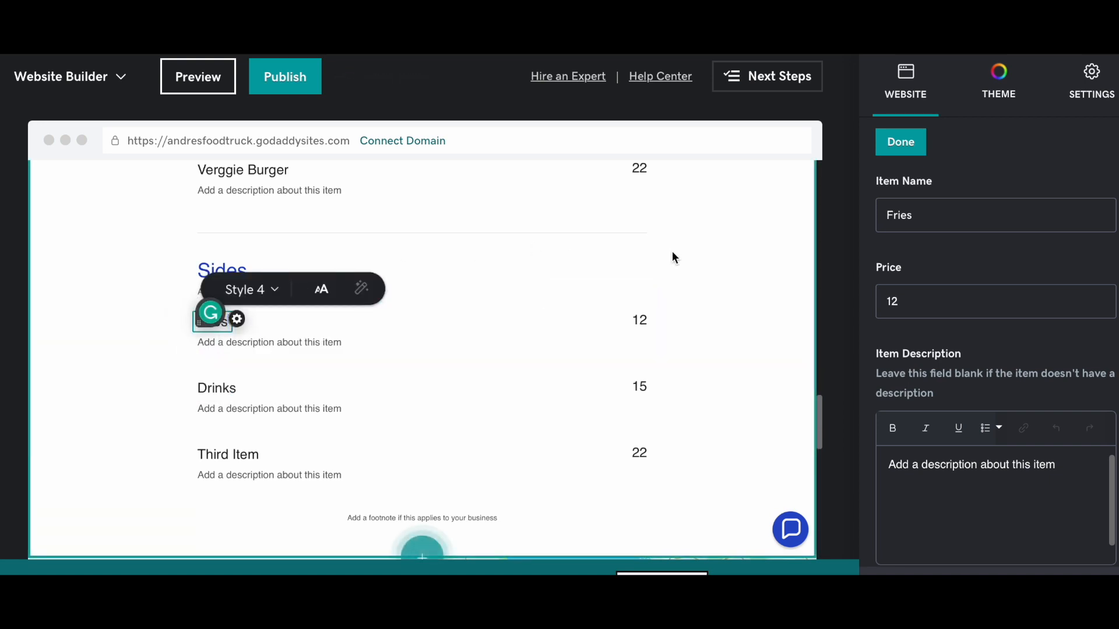
left_click(672, 251)
scroll(673, 256, "down", 3)
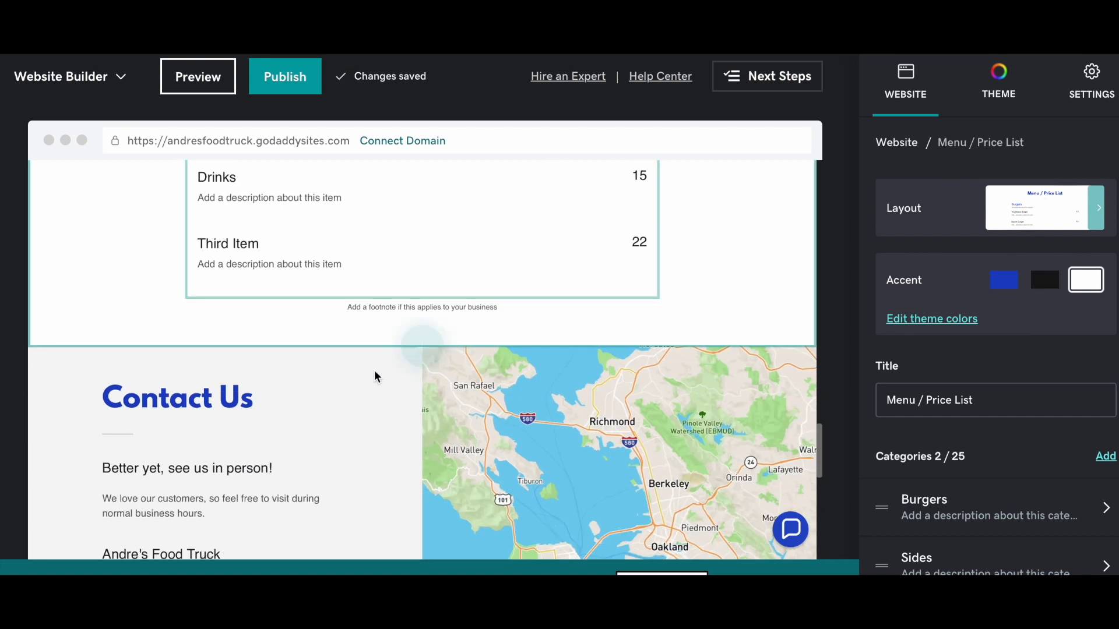
- Open the section library below the menu and browse to the General > Content layouts
left_click(423, 338)
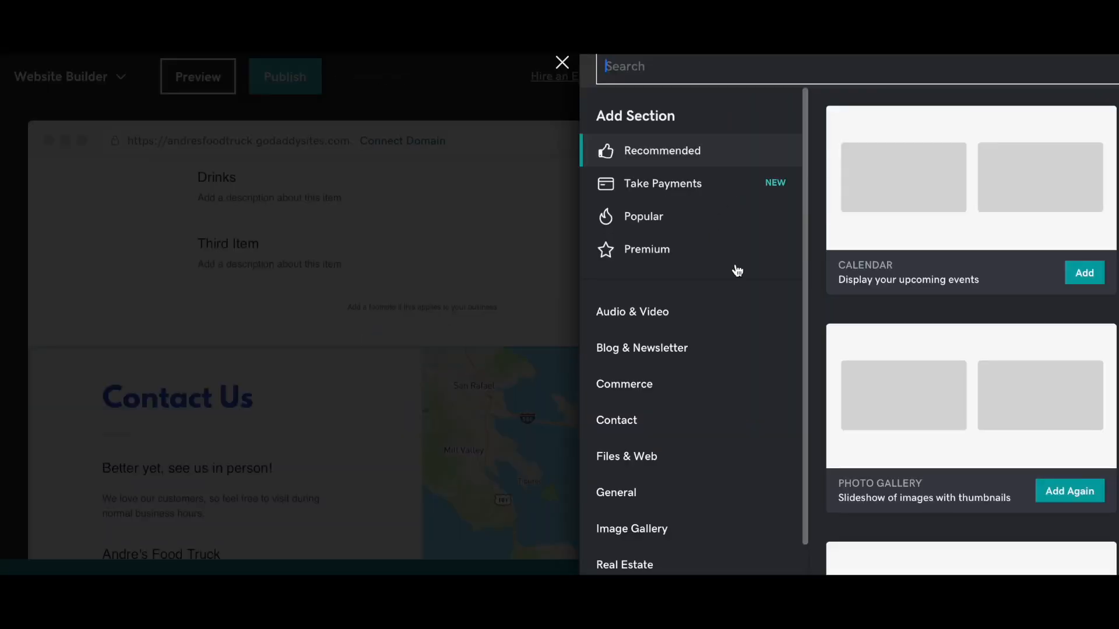
scroll(734, 332, "down", 2)
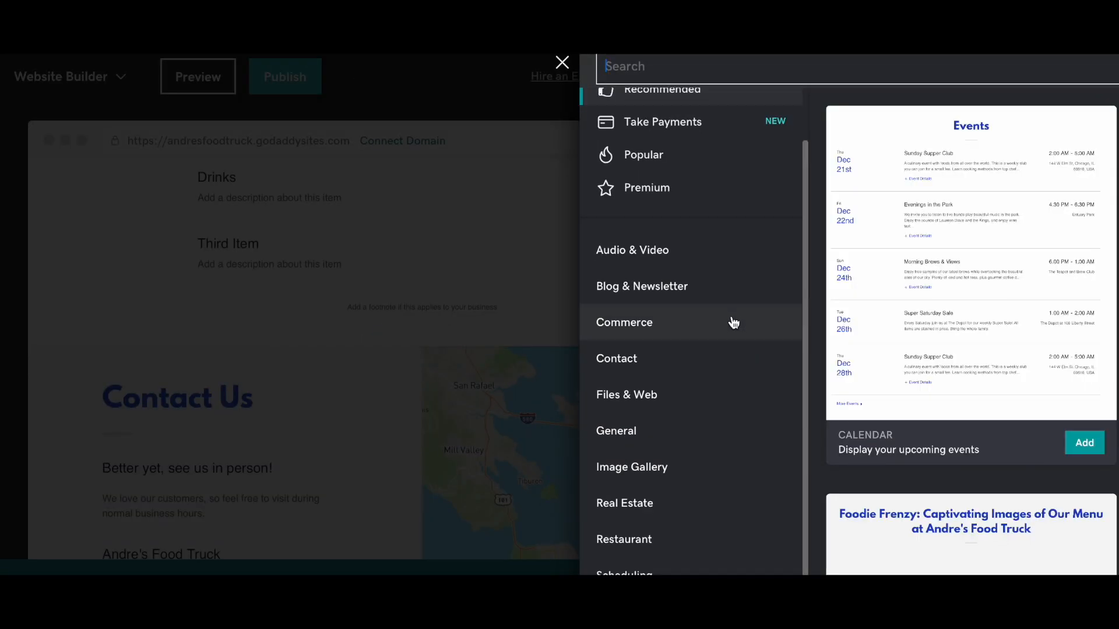
scroll(942, 356, "down", 5)
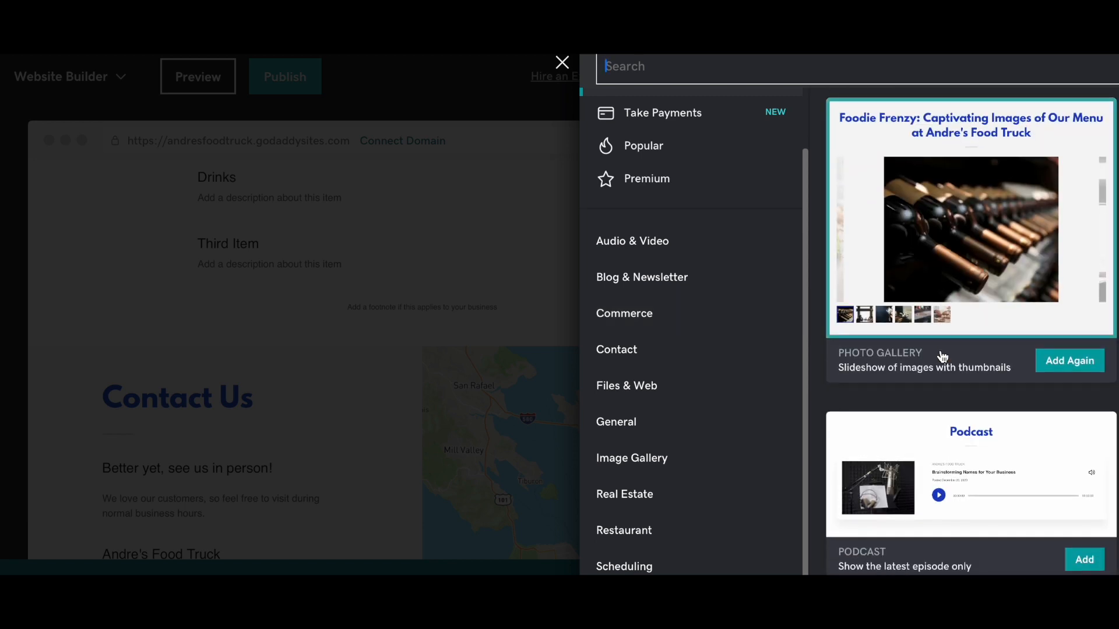
left_click(702, 278)
scroll(733, 366, "down", 2)
left_click(700, 401)
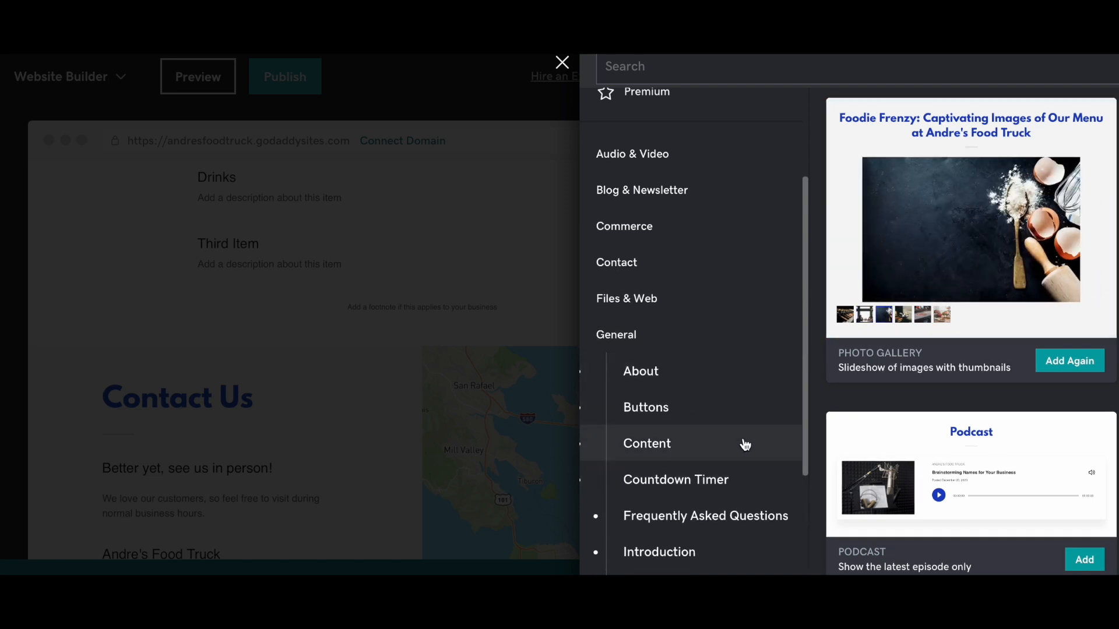
left_click(742, 446)
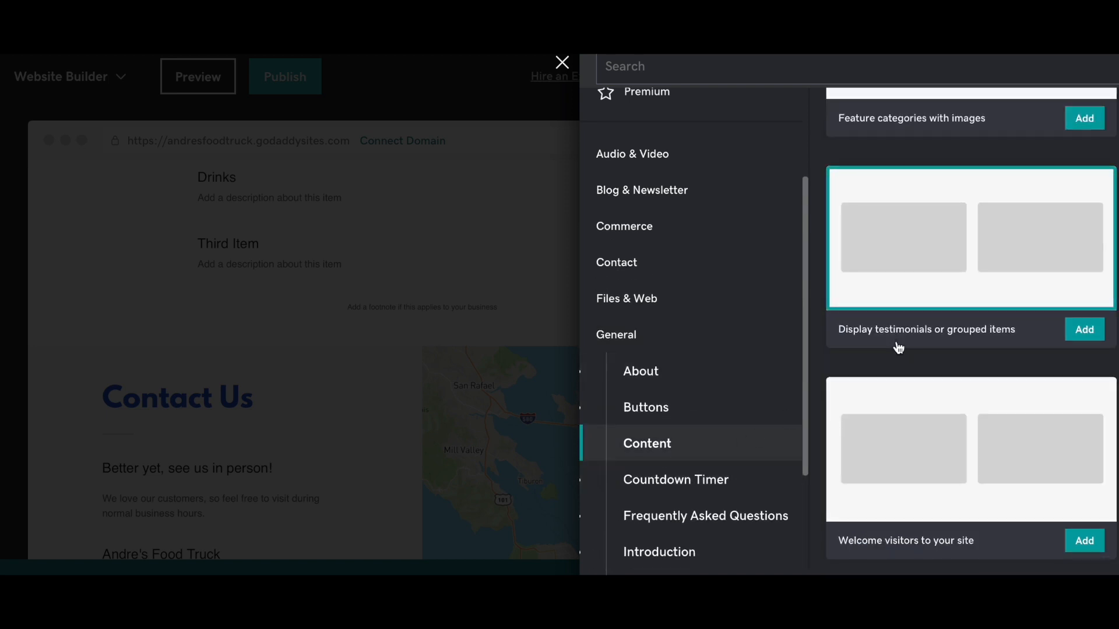
- Add the 'Feature categories with images' layout to the page
scroll(897, 345, "up", 5)
scroll(897, 345, "down", 5)
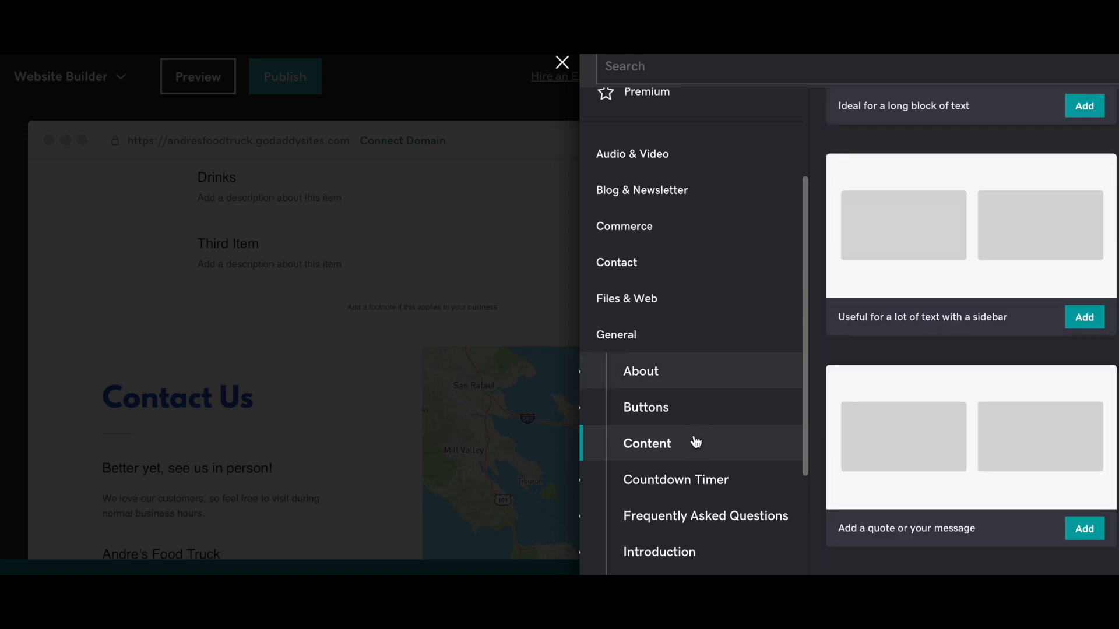
left_click(699, 411)
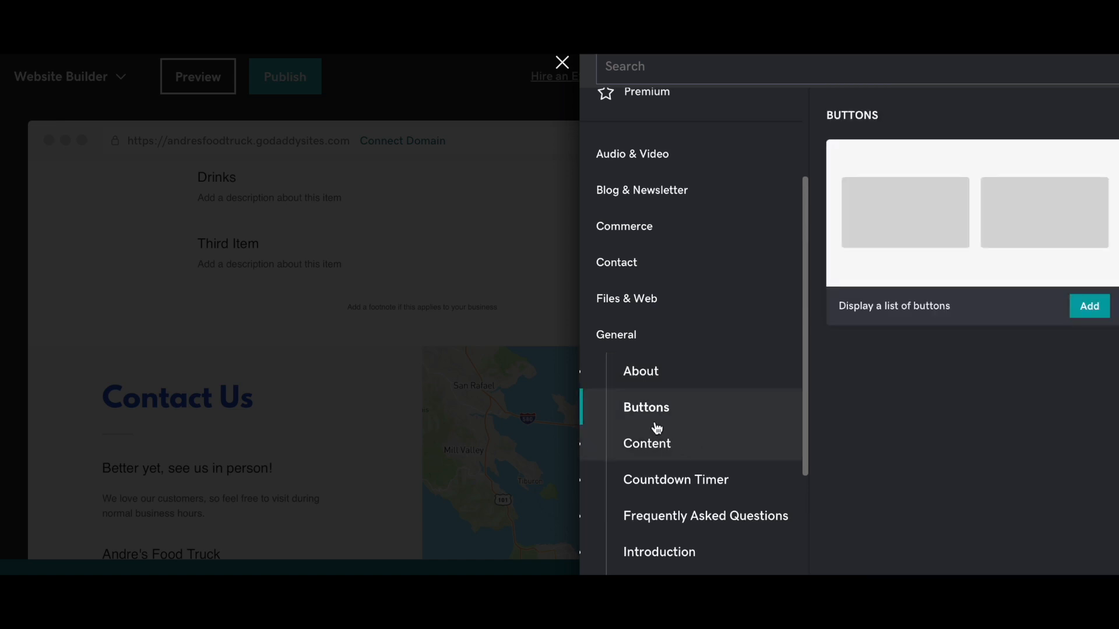
left_click(666, 440)
scroll(942, 374, "down", 2)
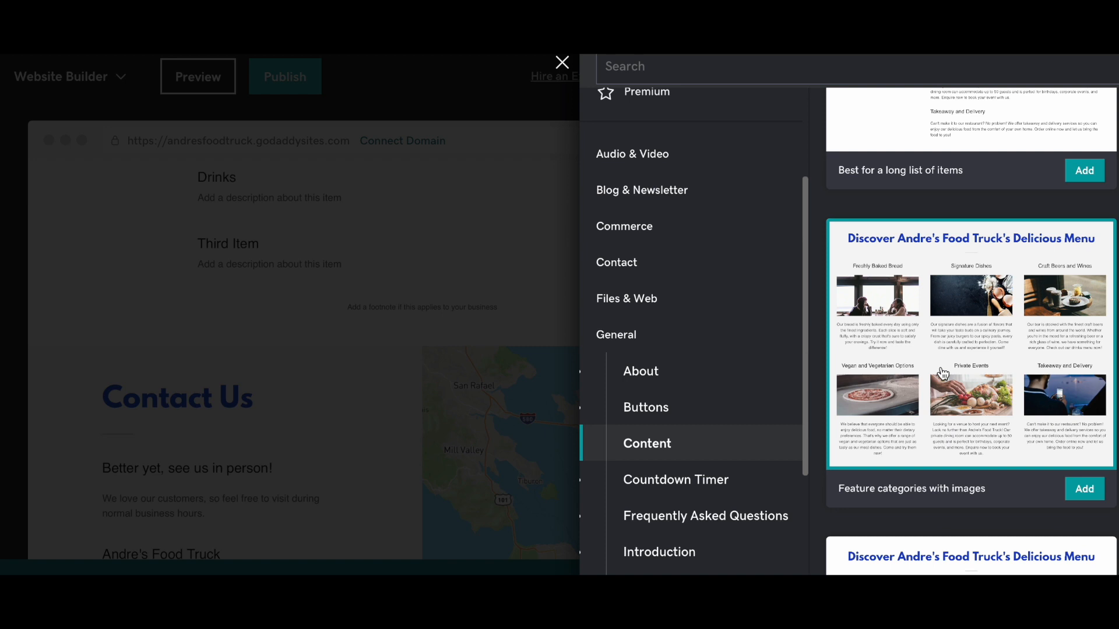
left_click(1083, 419)
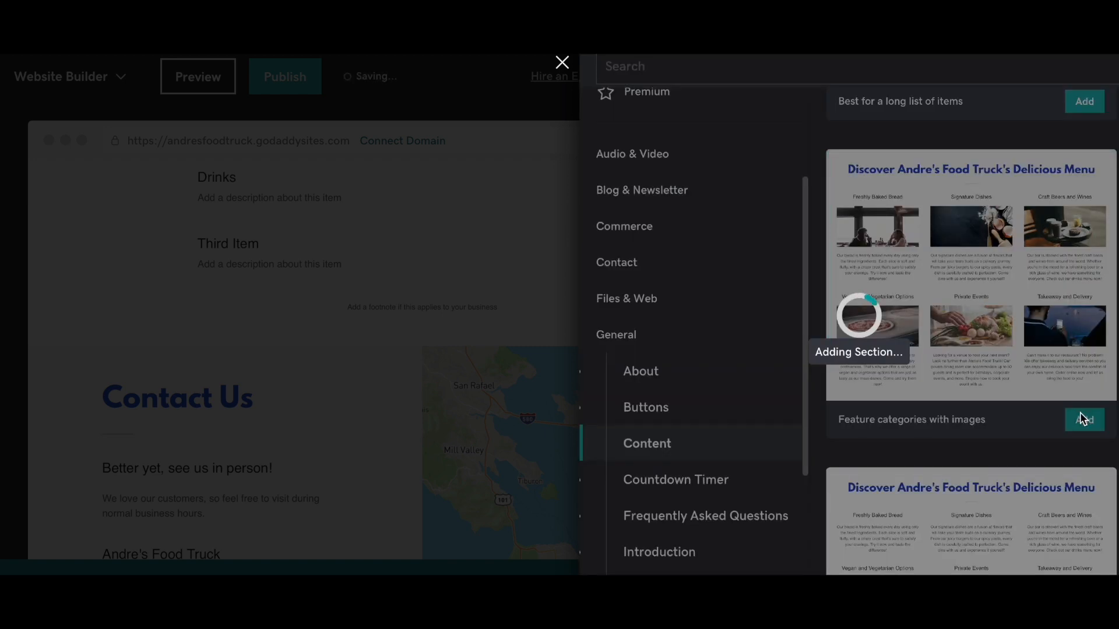
- Review the page with the new Delicious Menu section and show Site Navigation, listing only Home
scroll(566, 296, "down", 3)
scroll(565, 296, "down", 3)
scroll(565, 296, "up", 10)
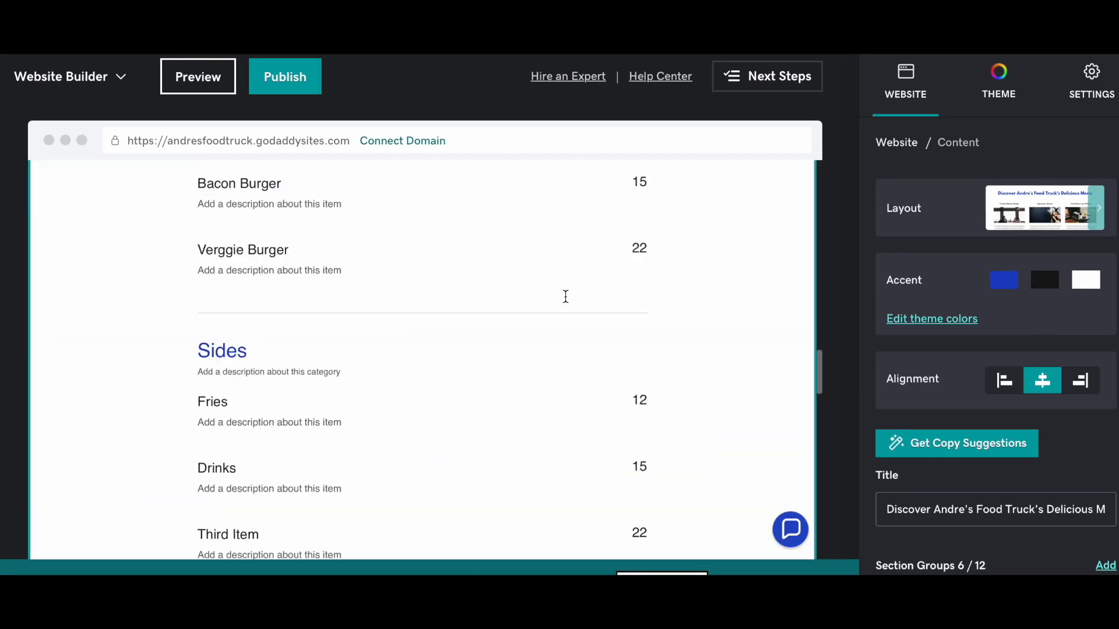
scroll(565, 296, "up", 10)
scroll(562, 300, "down", 6)
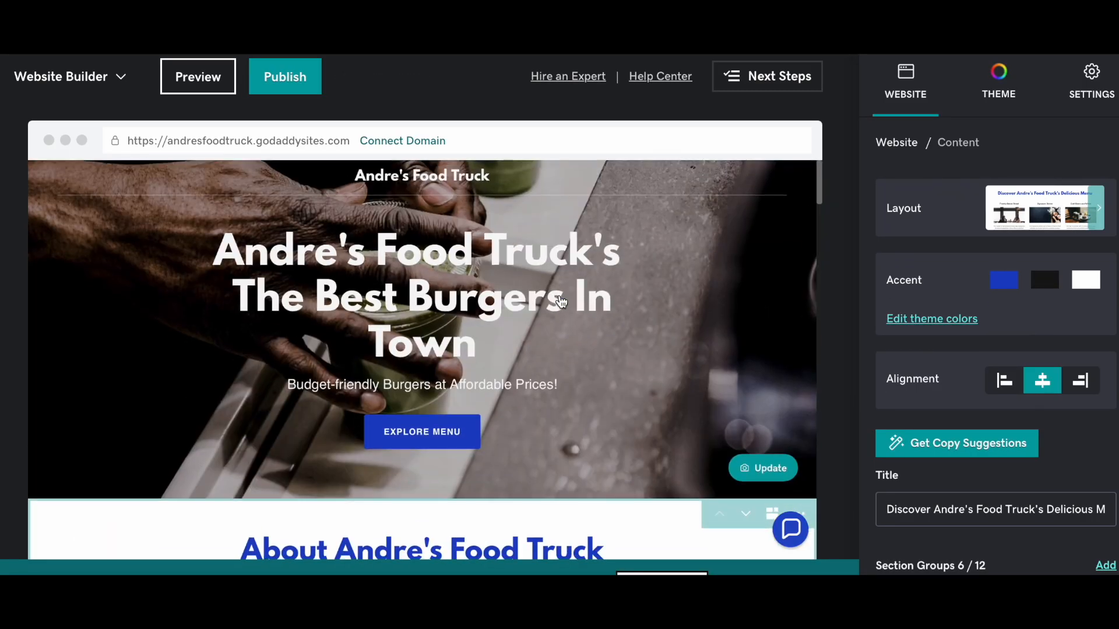
scroll(561, 301, "down", 15)
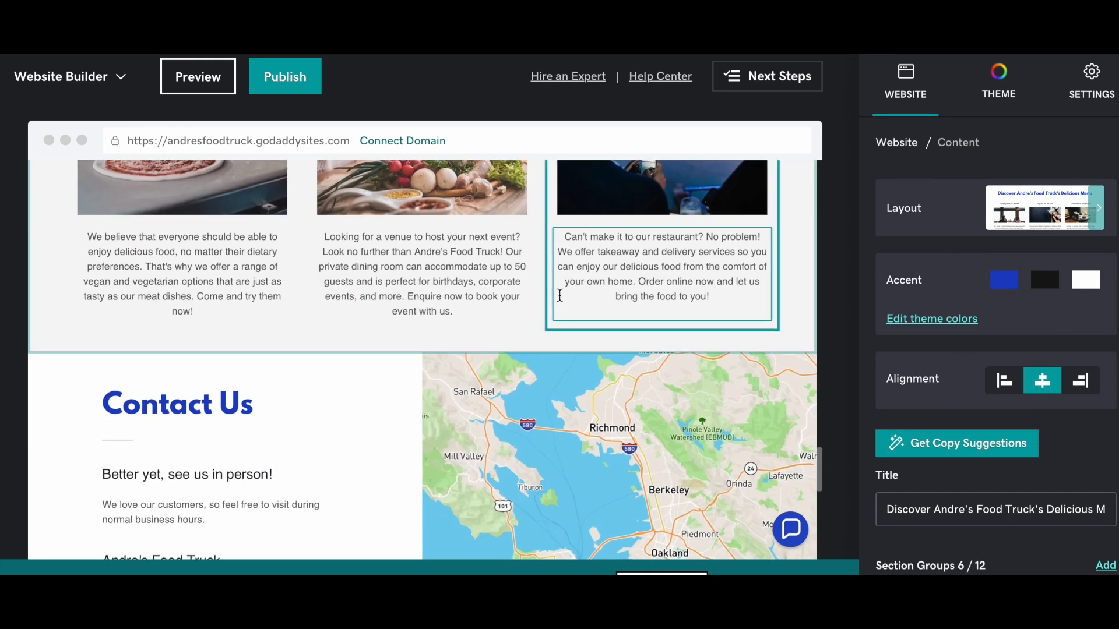
scroll(559, 296, "up", 15)
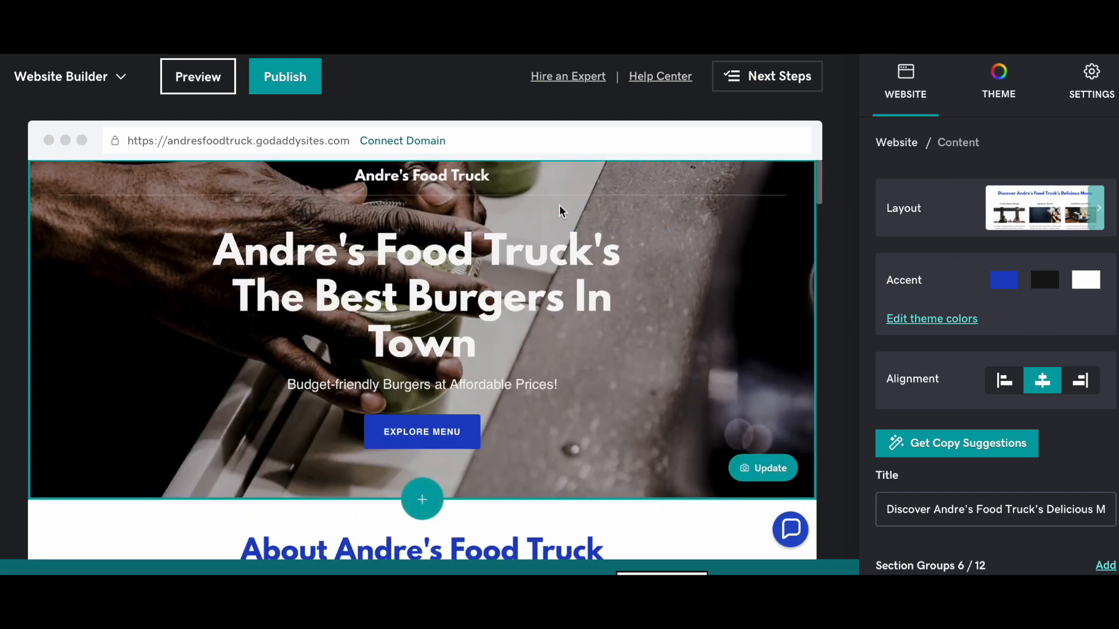
scroll(907, 262, "down", 1)
scroll(907, 257, "down", 5)
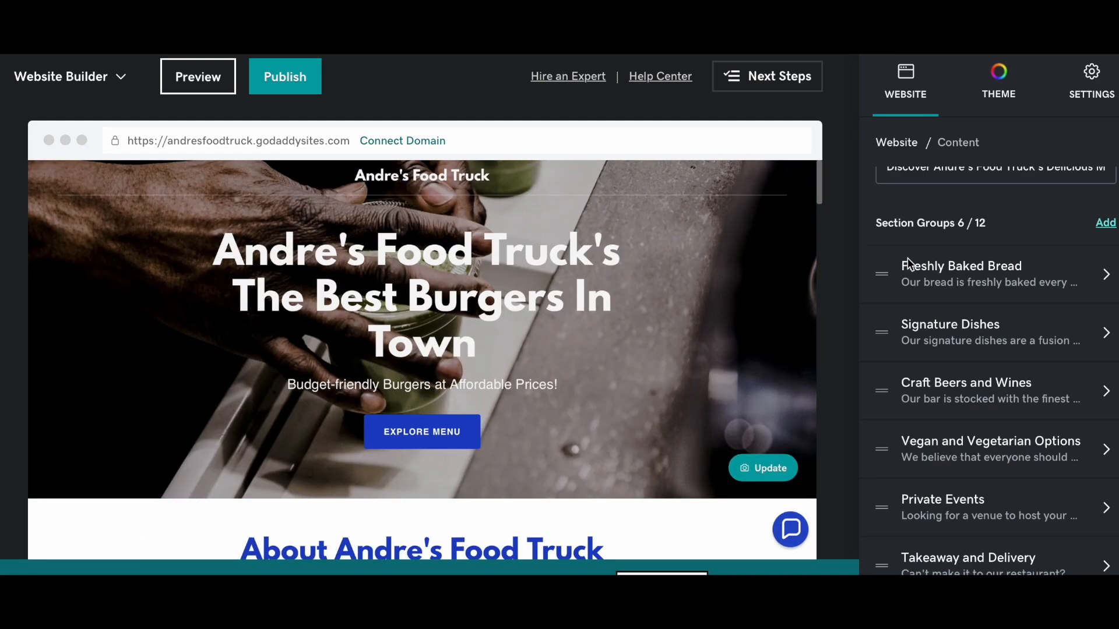
left_click(922, 89)
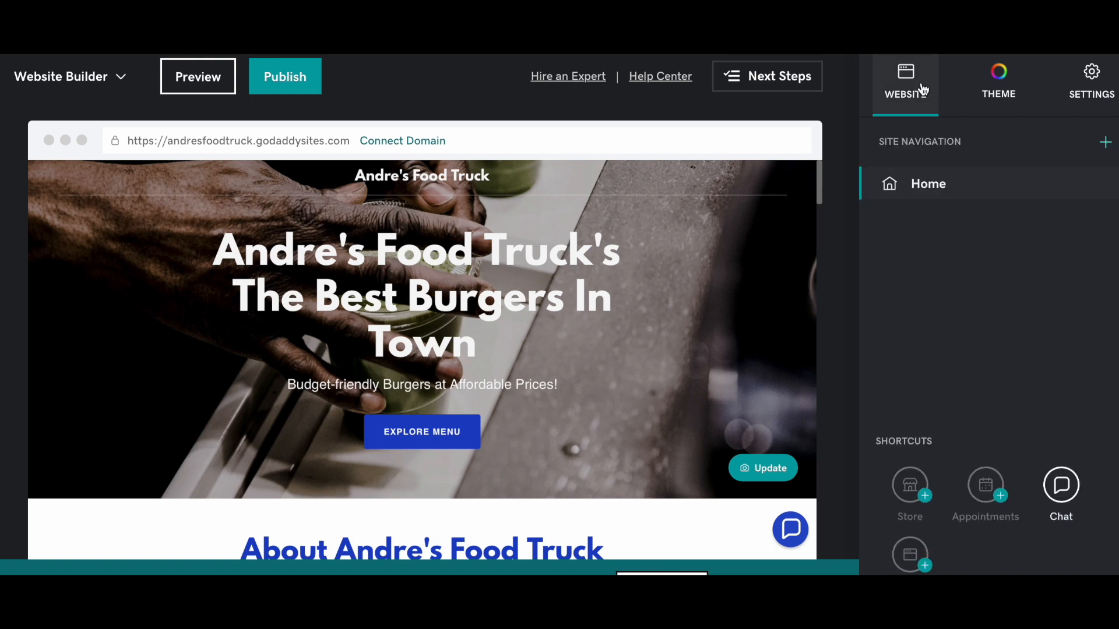
left_click_drag(969, 142, 881, 141)
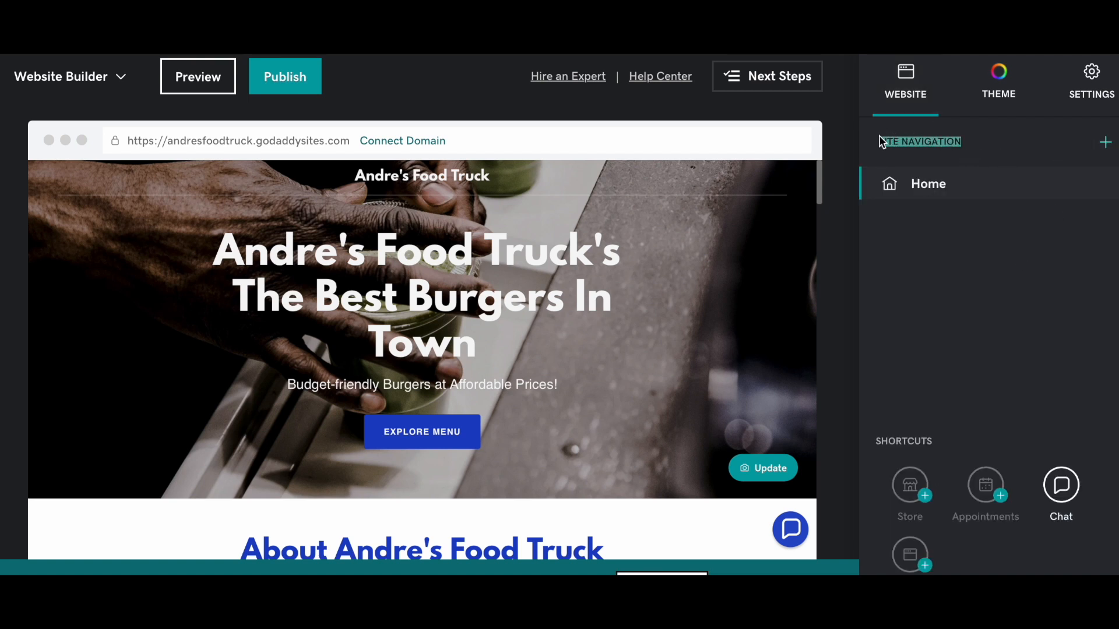
left_click(1105, 142)
left_click(1044, 182)
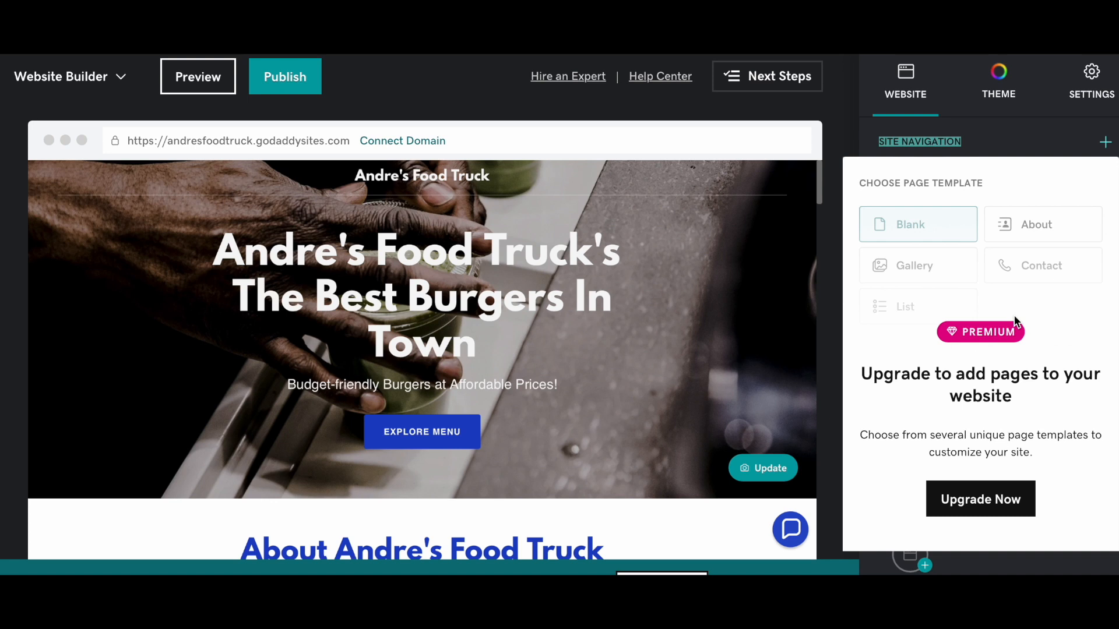
left_click(979, 274)
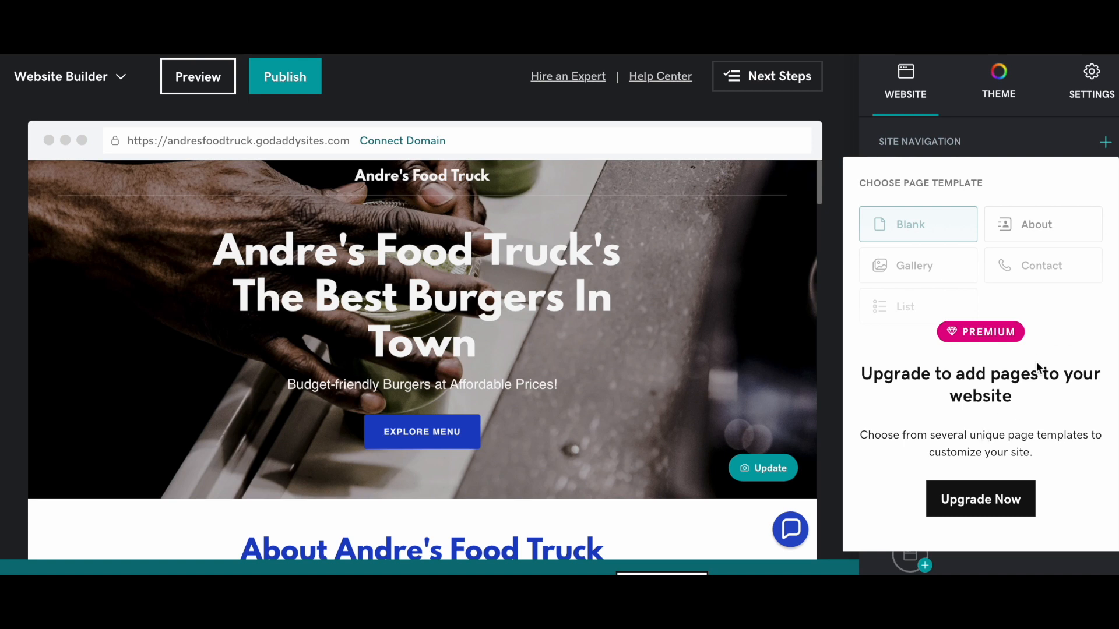
left_click(1044, 145)
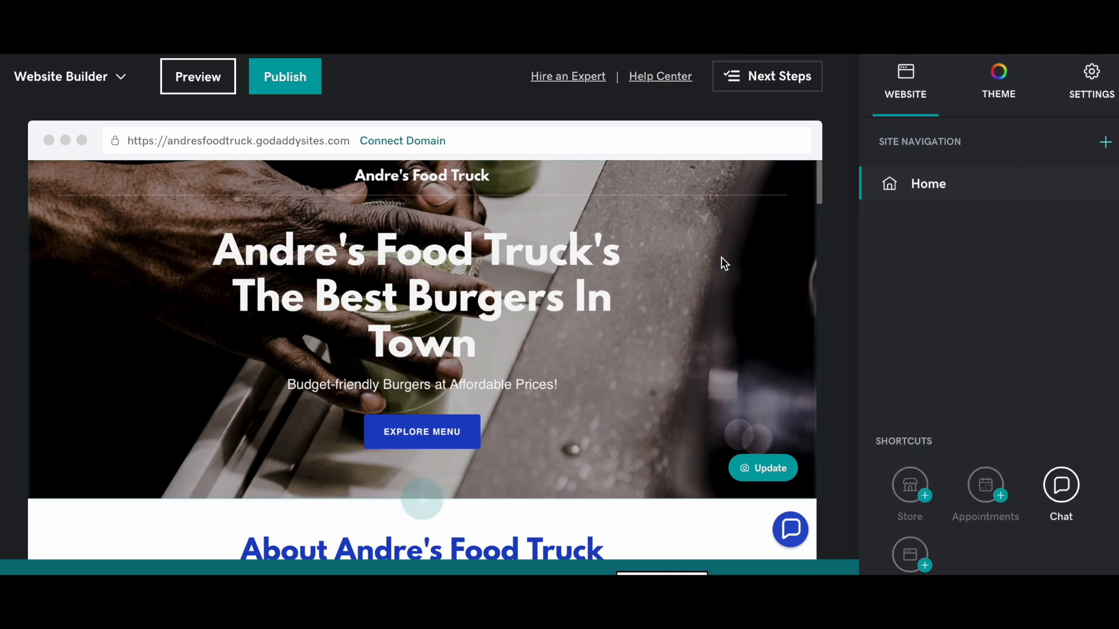
- Try Connect Domain, decline the upgrade prompt, and reach the Basic/Premium/Commerce plan page
scroll(722, 262, "down", 1)
left_click(379, 141)
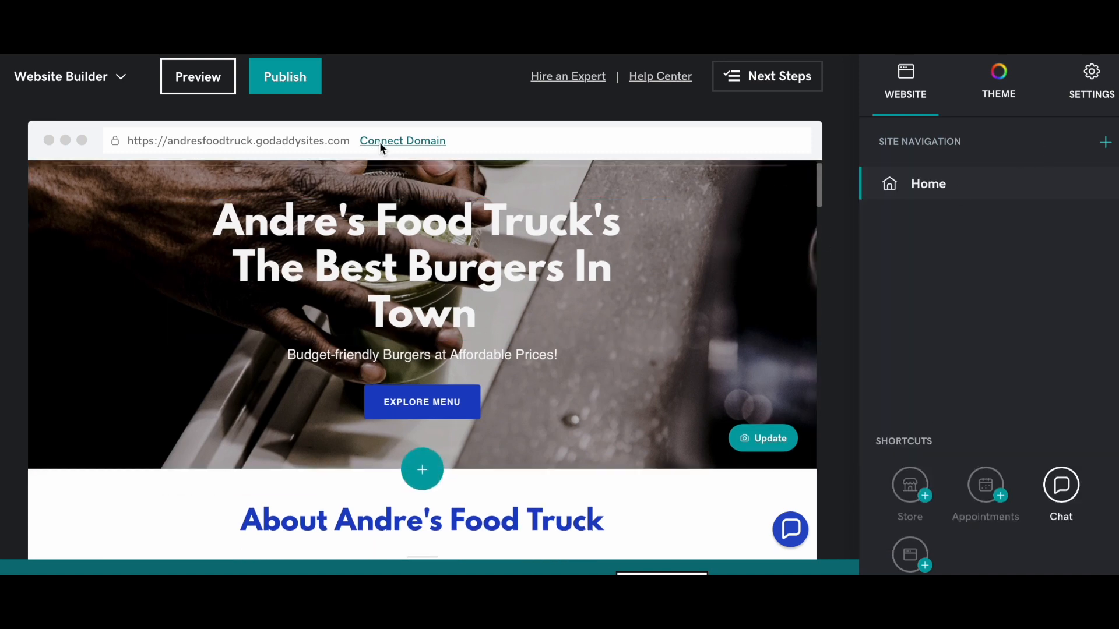
left_click(491, 370)
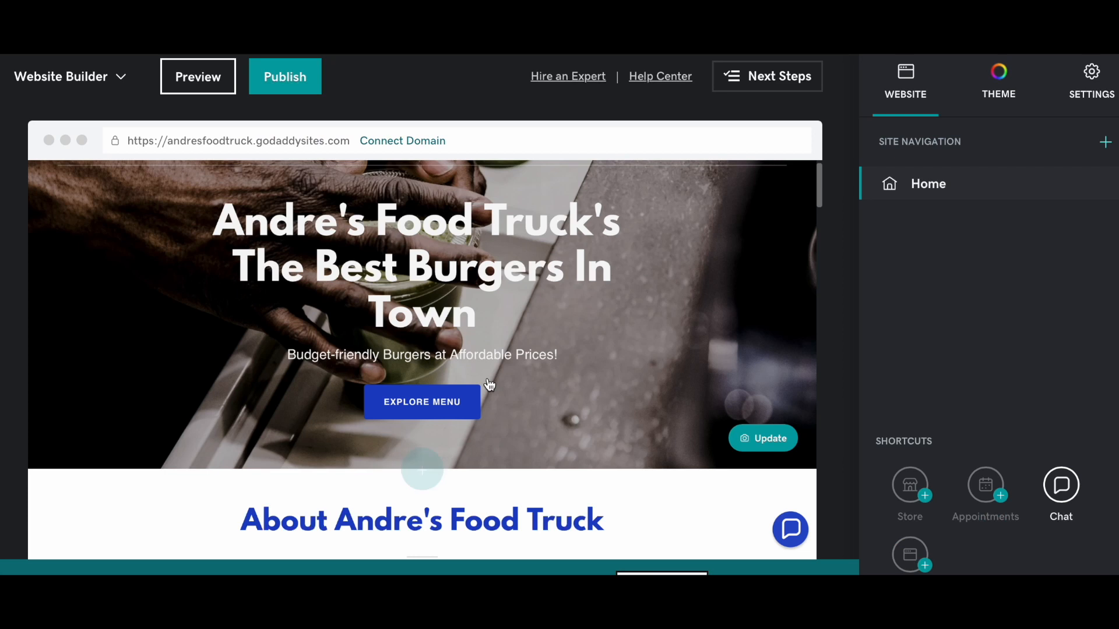
left_click_drag(350, 141, 133, 138)
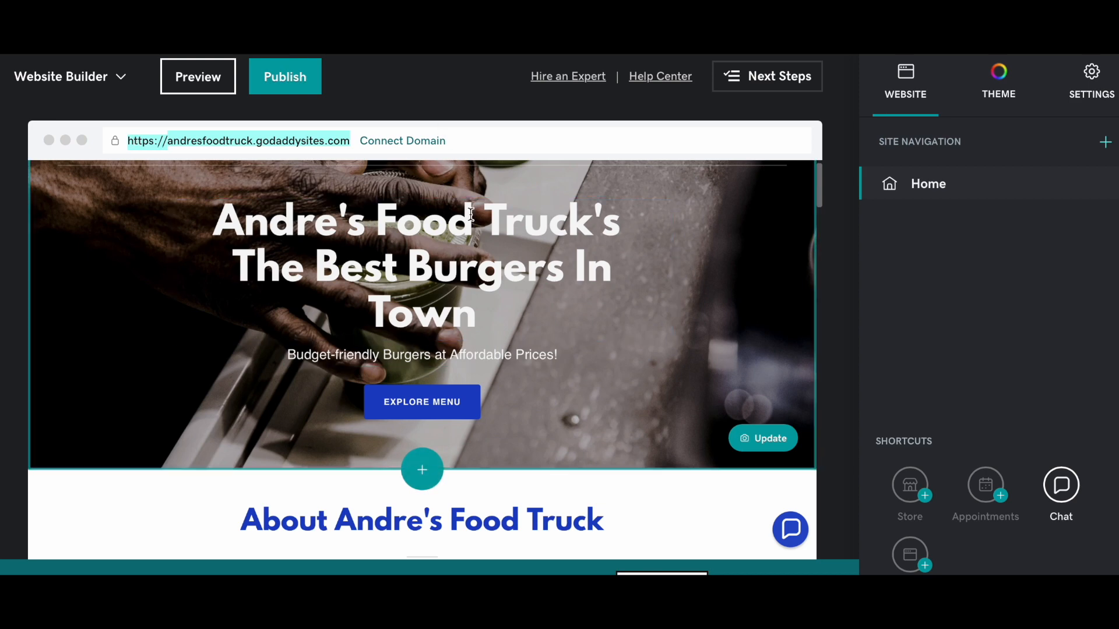
scroll(488, 242, "down", 10)
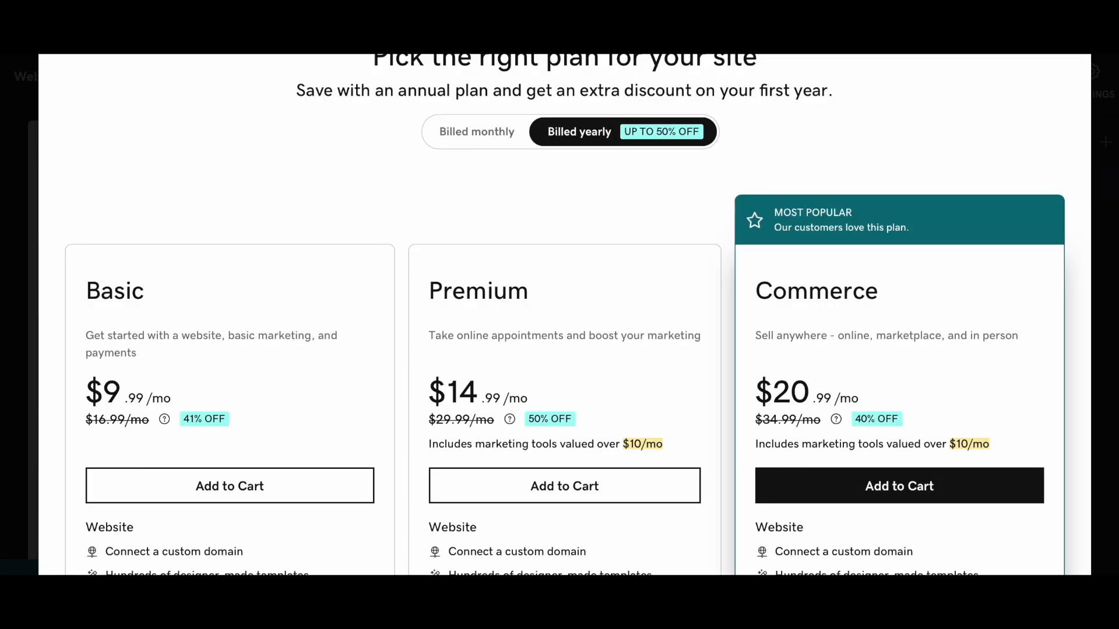
- Compare the plans with Billed monthly pricing, then close the pricing window
scroll(205, 241, "down", 1)
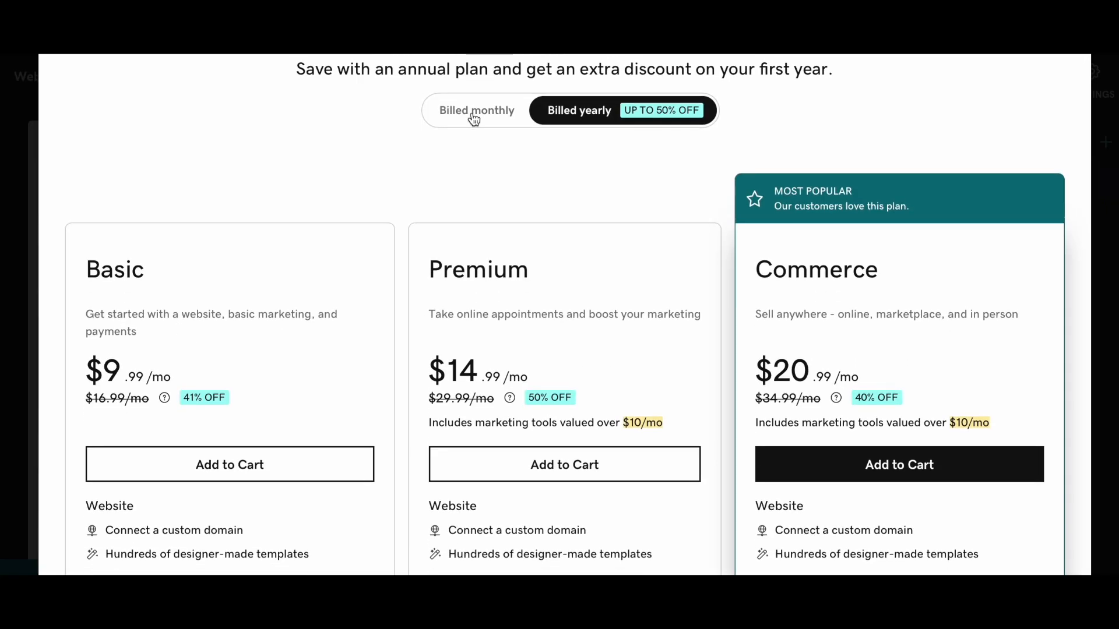
left_click(474, 114)
scroll(352, 257, "down", 4)
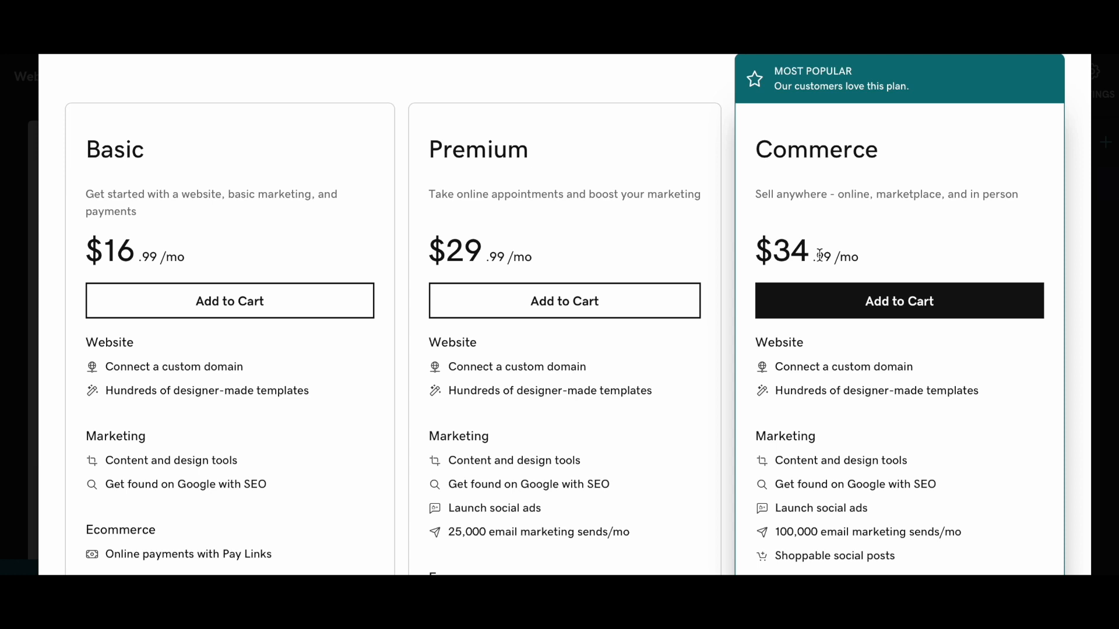
scroll(819, 255, "up", 1)
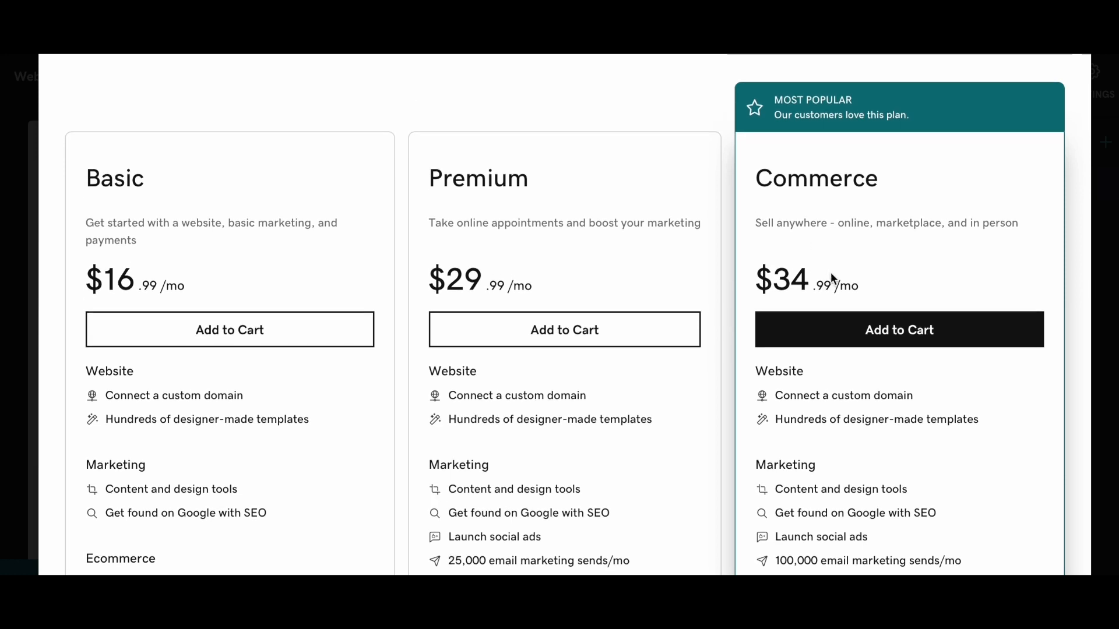
scroll(827, 278, "up", 5)
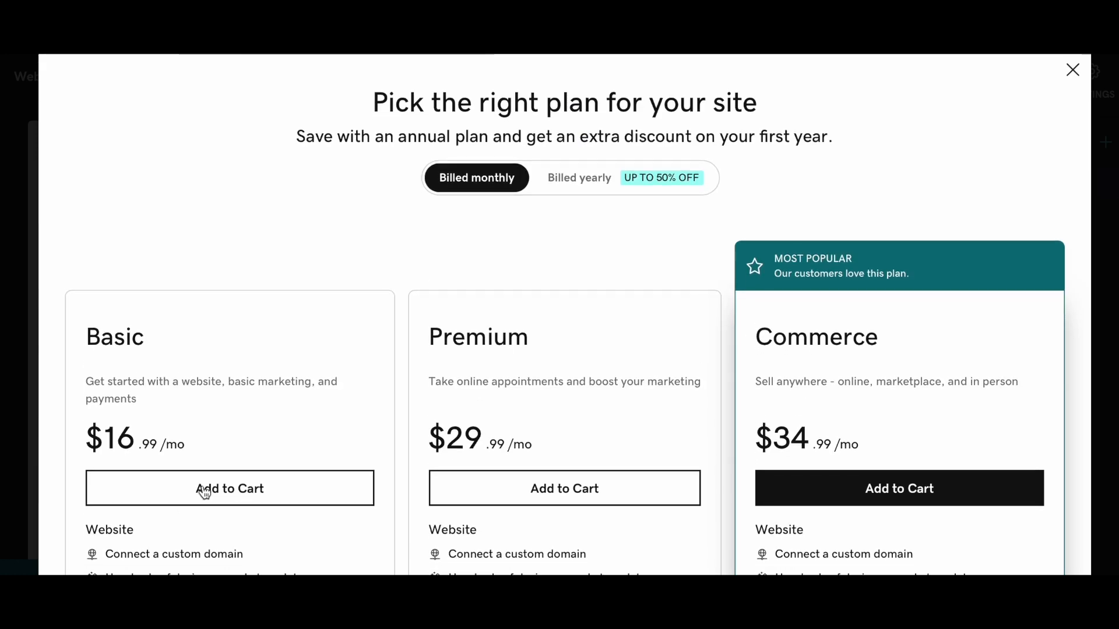
scroll(229, 489, "down", 5)
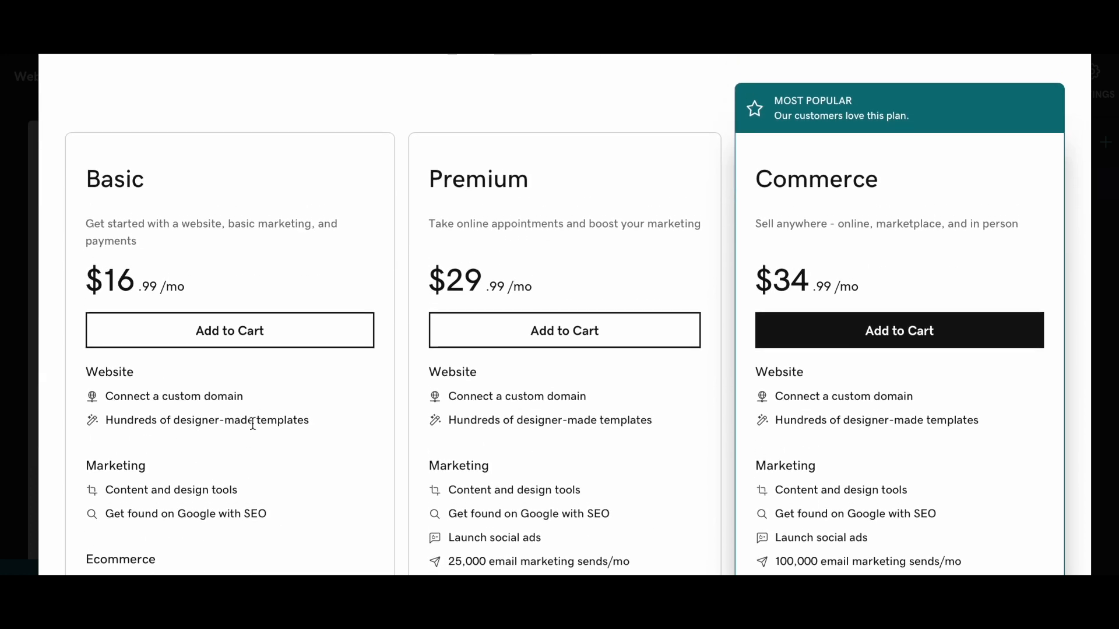
scroll(289, 388, "up", 5)
scroll(301, 406, "down", 1)
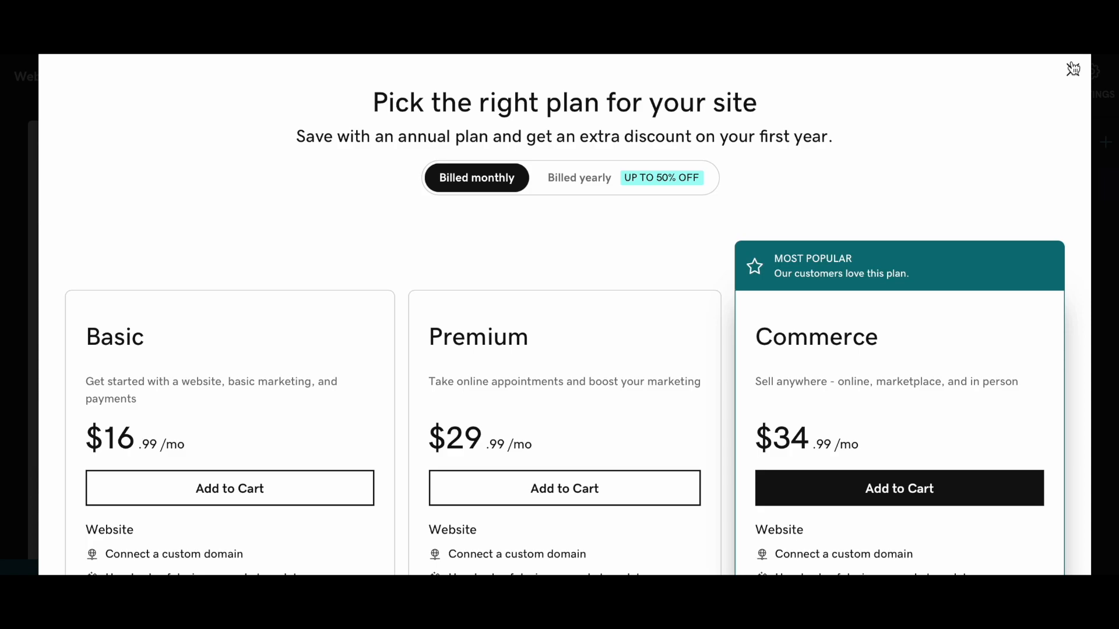
left_click(1072, 70)
scroll(670, 227, "up", 10)
scroll(648, 215, "down", 1)
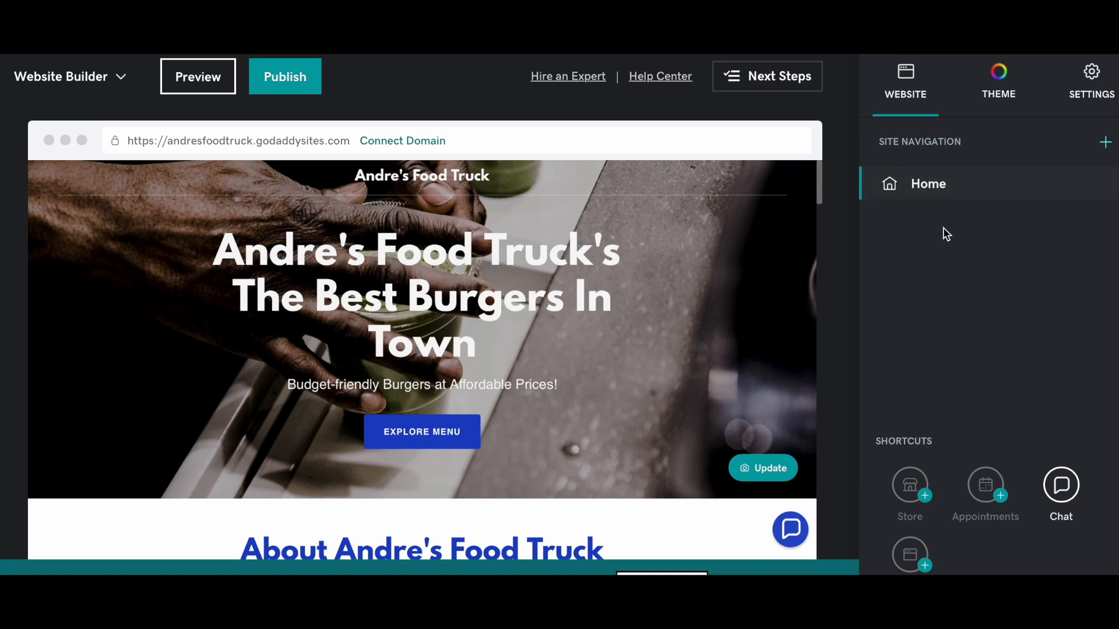
scroll(657, 351, "down", 9)
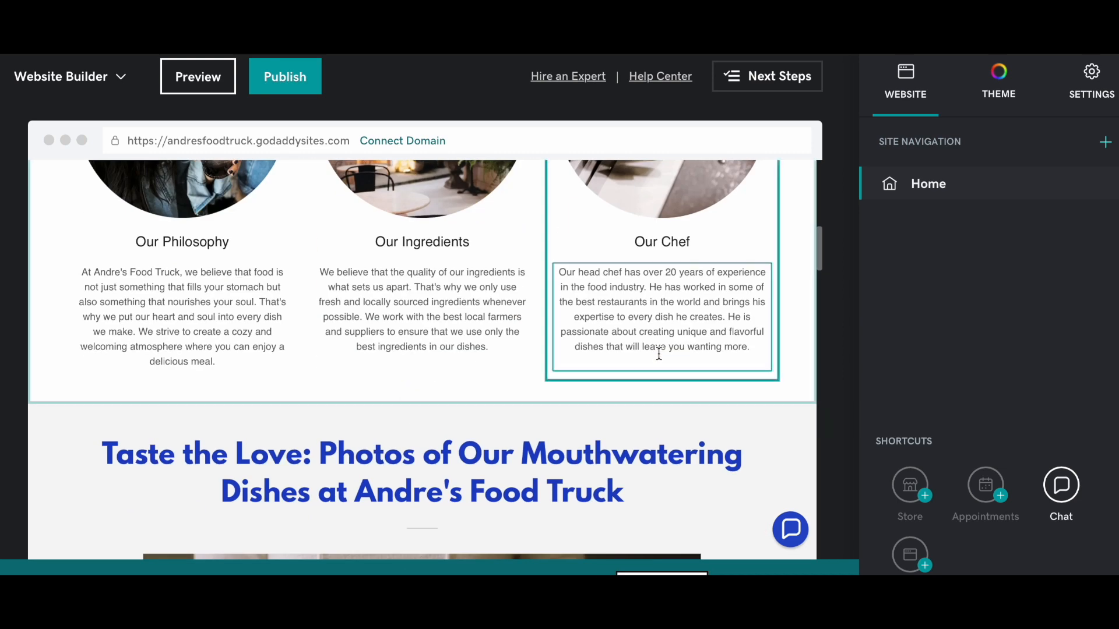
scroll(695, 308, "up", 10)
scroll(695, 308, "down", 1)
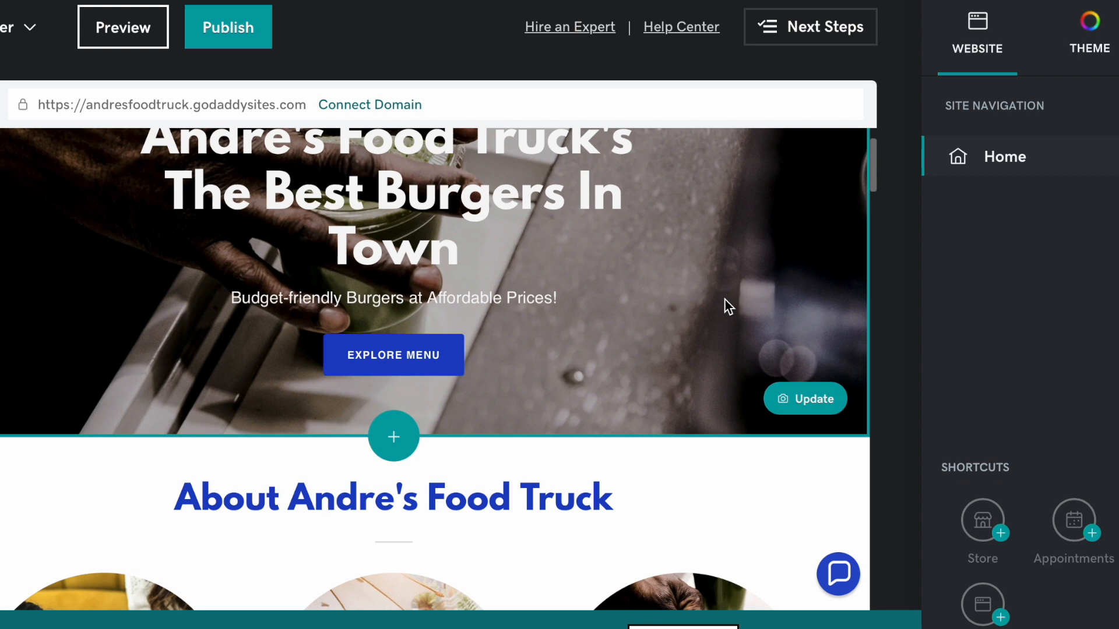
scroll(726, 300, "down", 2)
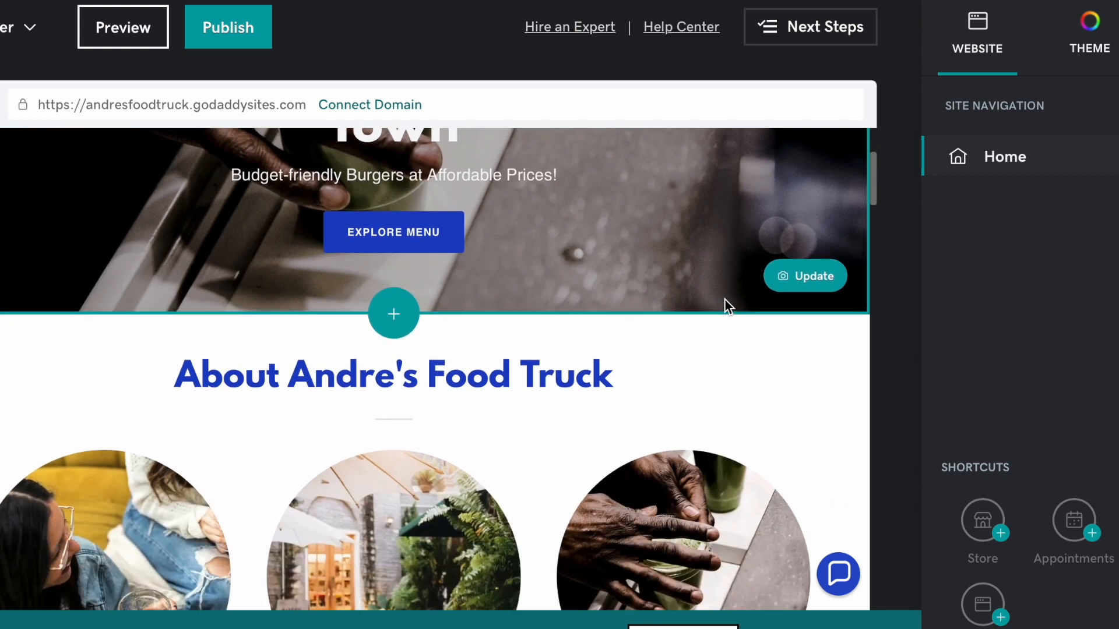
scroll(725, 298, "down", 7)
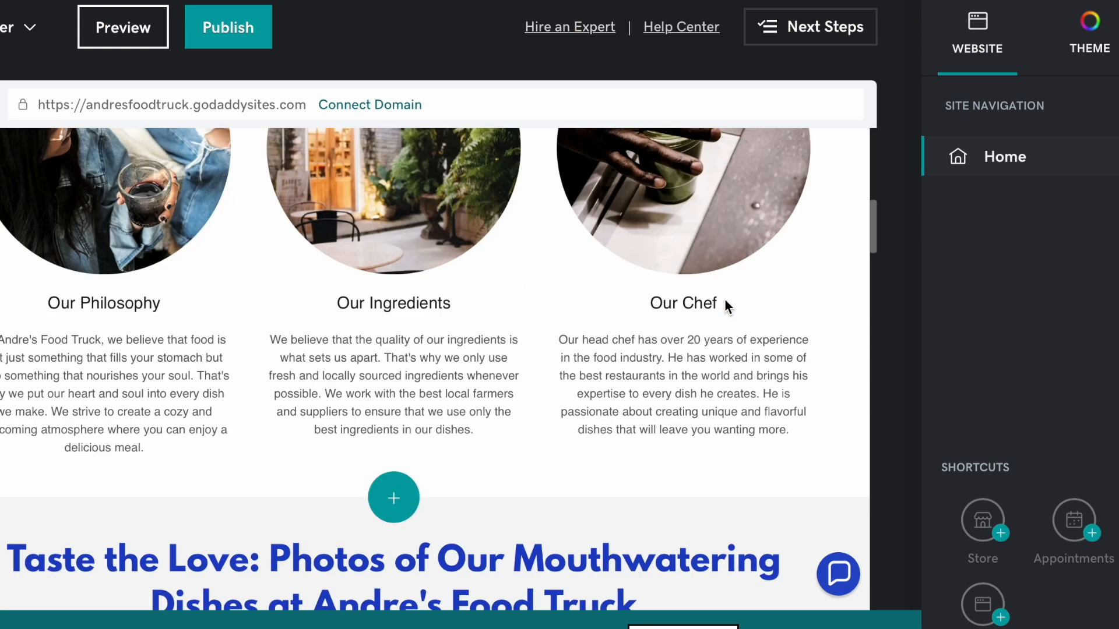
- Replace the gallery heading with 'The Best Burgers in Texas'
left_click(384, 533)
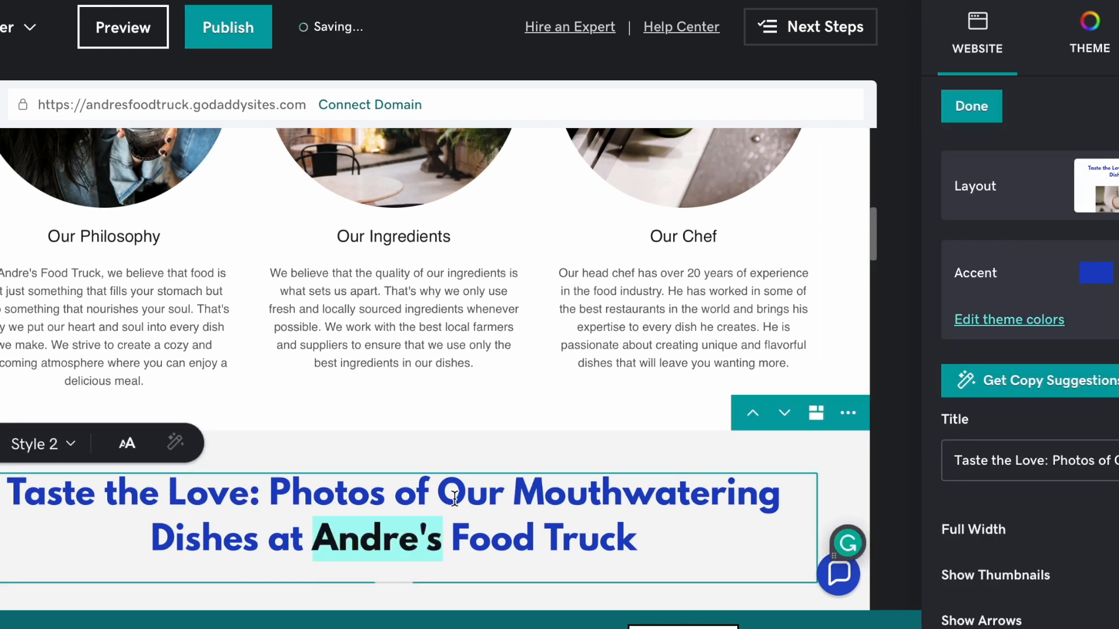
left_click_drag(640, 539, 21, 480)
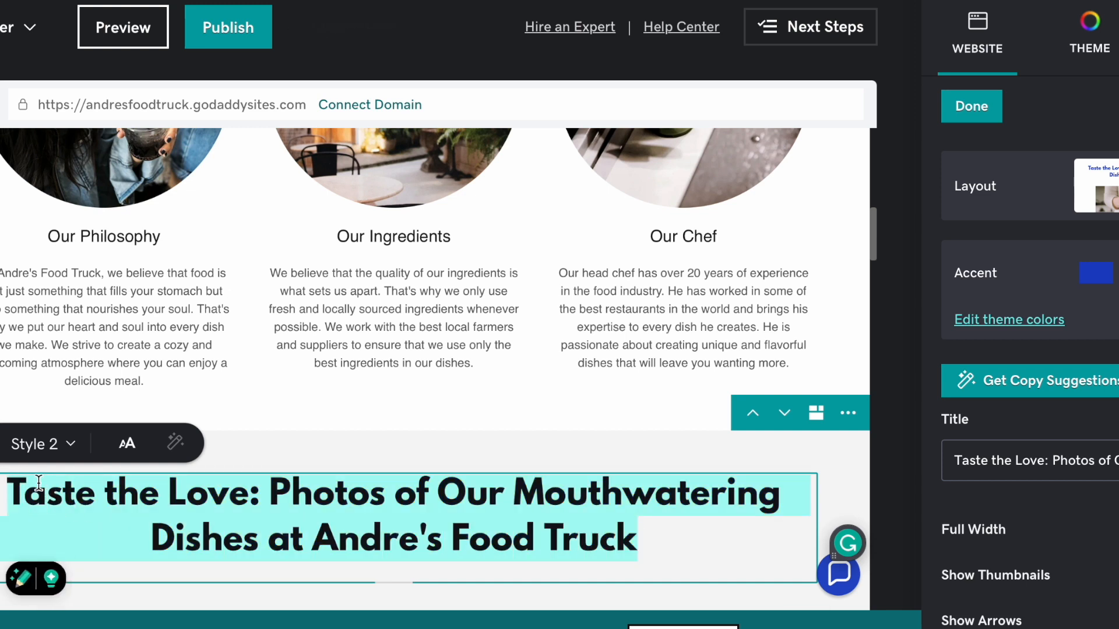
left_click(19, 482)
left_click_drag(25, 491, 524, 530)
left_click(612, 527)
triple_click(612, 528)
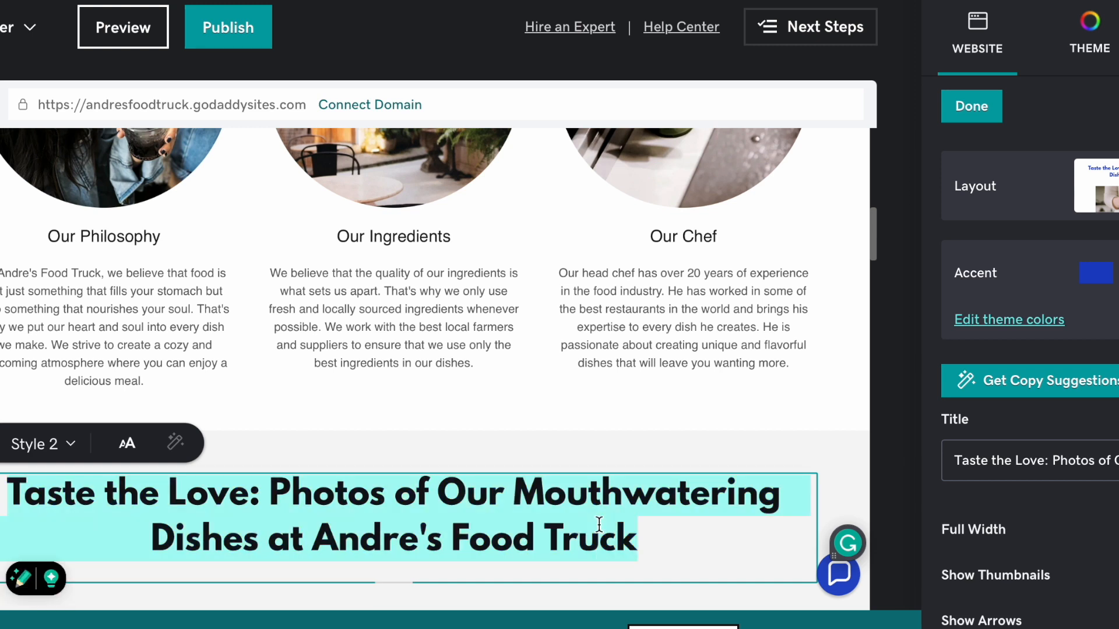
type("The b")
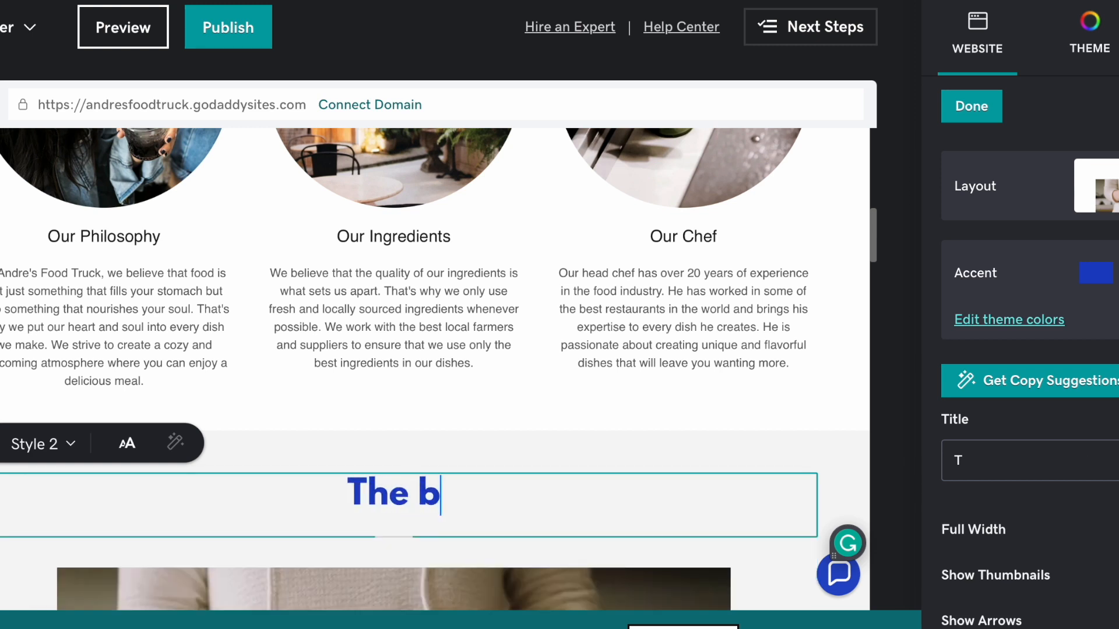
type("st")
key("BackSpace")
key("BackSpace")
key("BackSpace")
key("BackSpace")
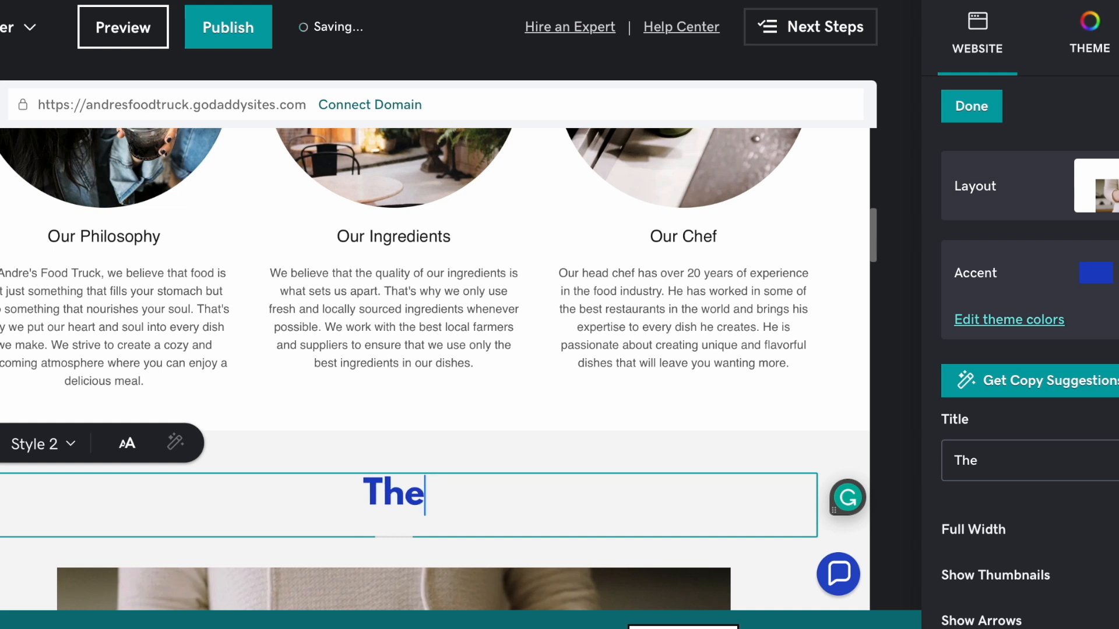
type("Best")
key("BackSpace")
key("BackSpace")
key("BackSpace")
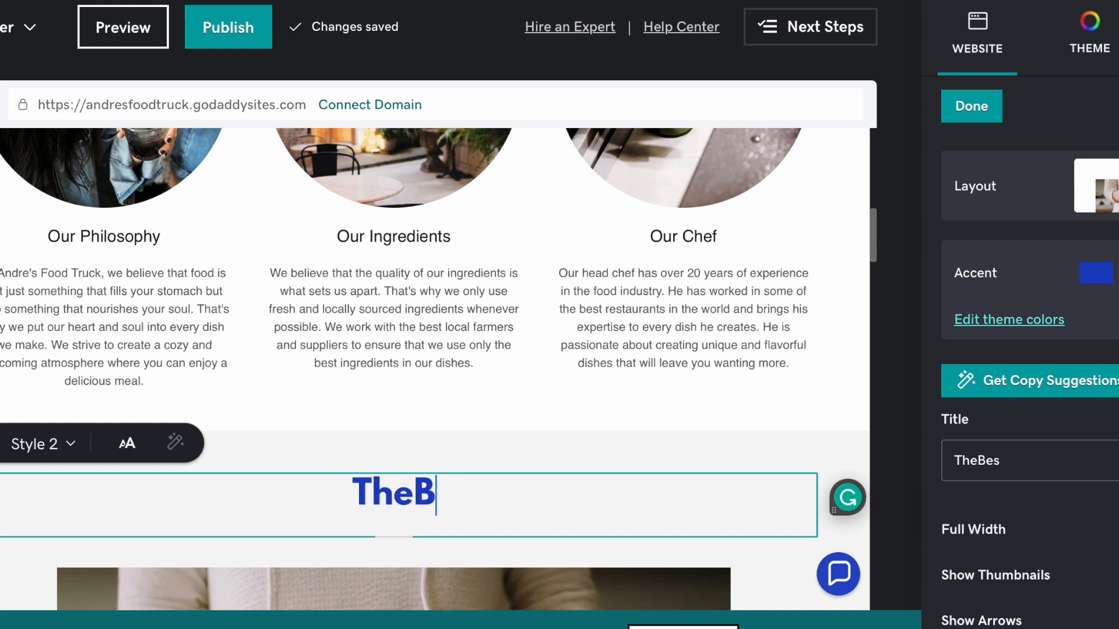
key("BackSpace")
type("Best BY")
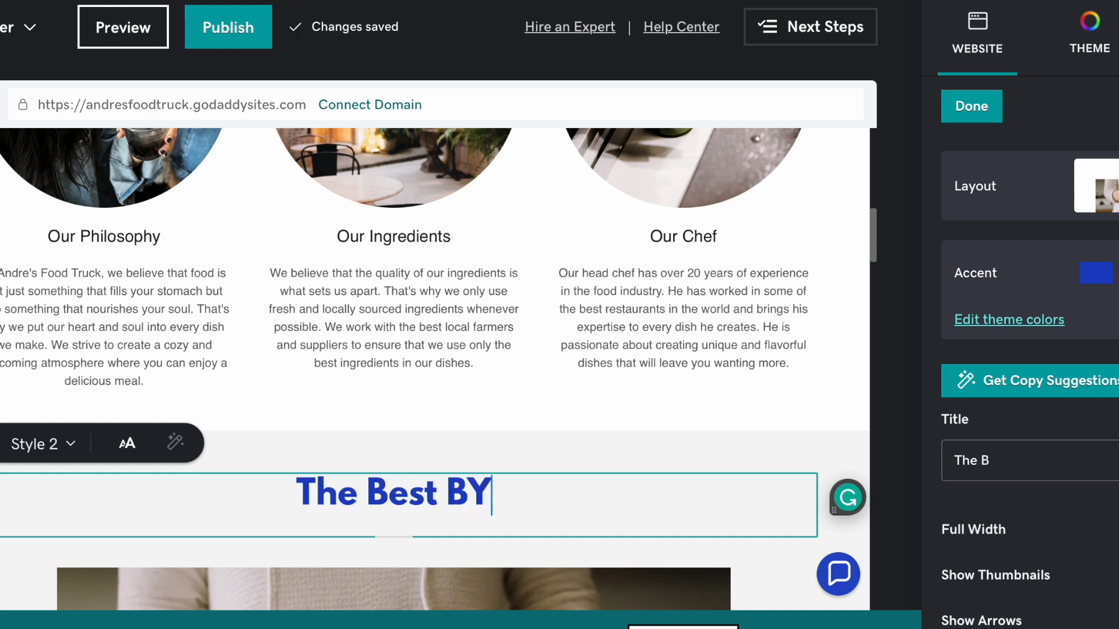
key("BackSpace")
type("urgers in Texas")
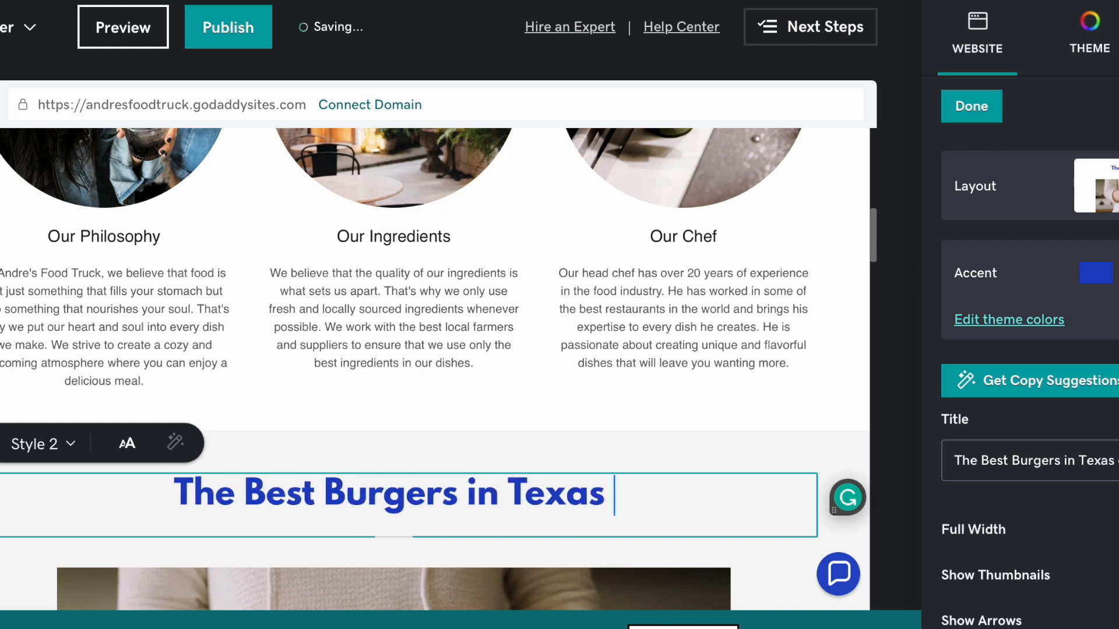
key("BackSpace")
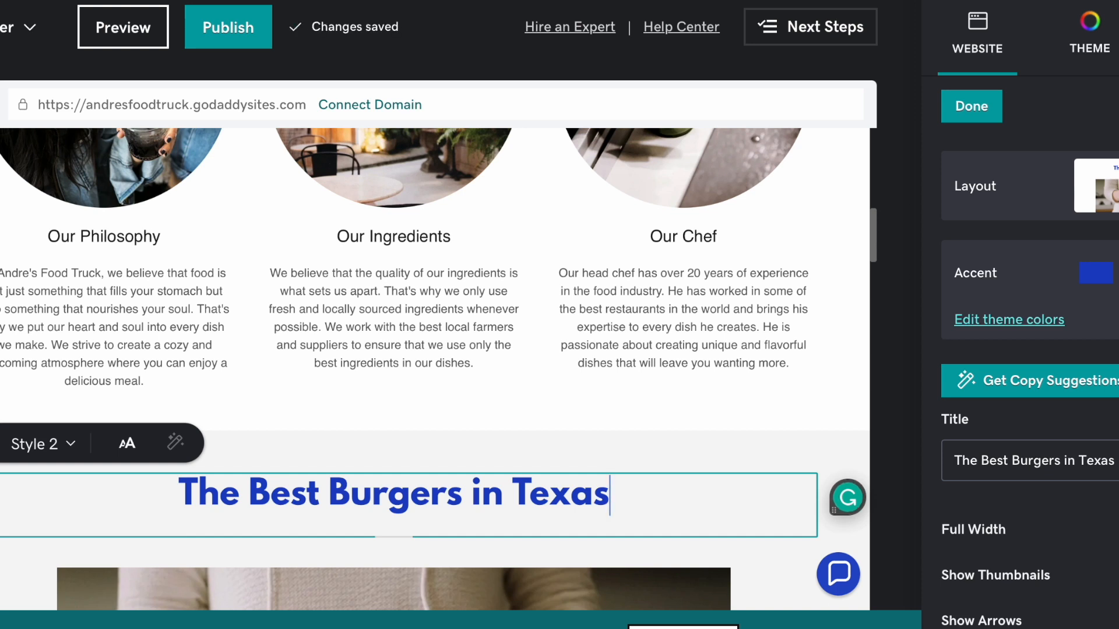
- Insert 'Bacon' after 'Best' so the heading reads 'The Best Bacon Burgers in Texas'
left_click(315, 482)
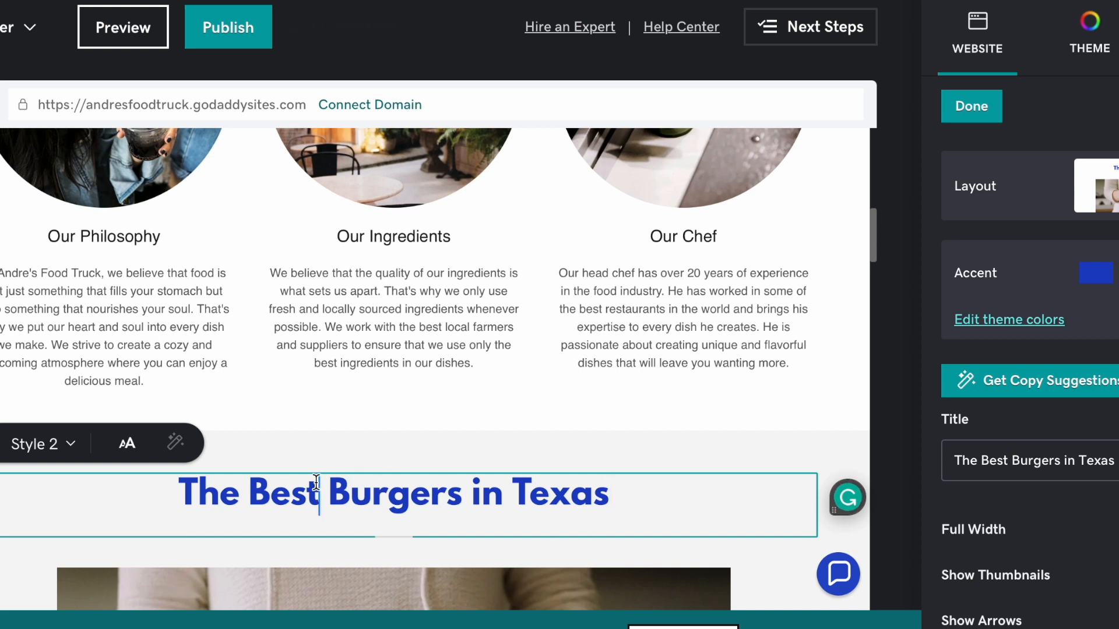
type("Bacon")
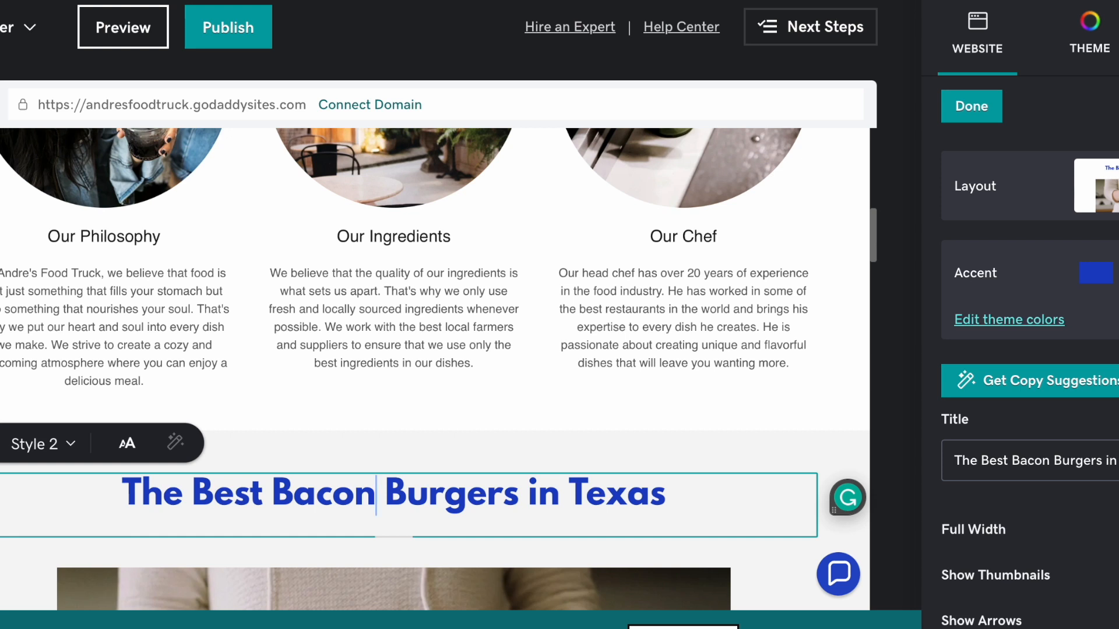
left_click(286, 488)
left_click_drag(276, 488, 518, 491)
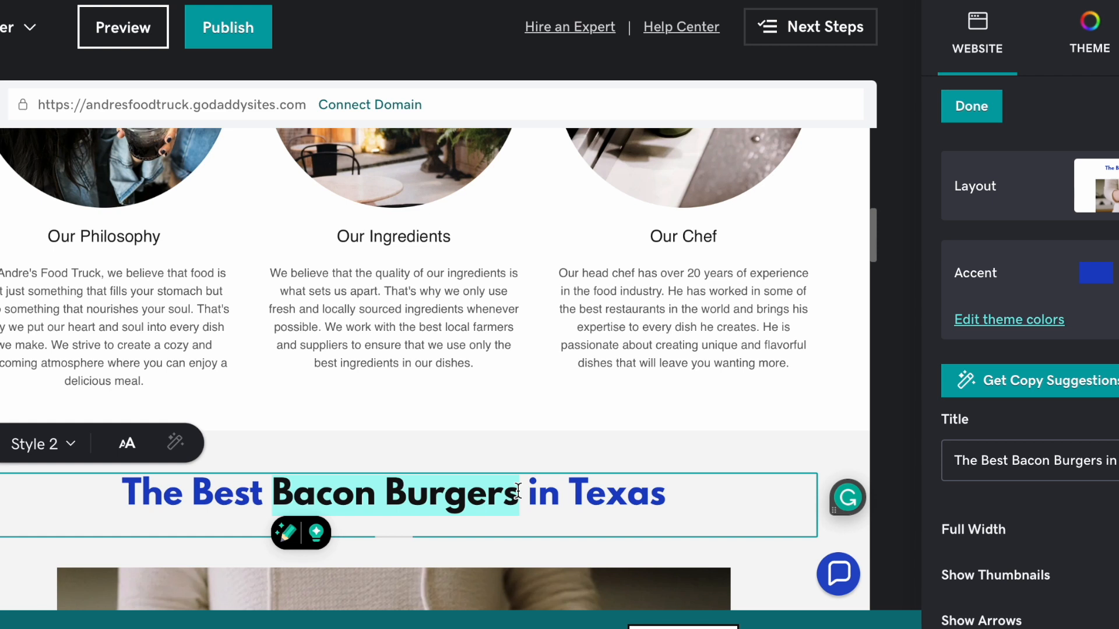
scroll(518, 491, "down", 2)
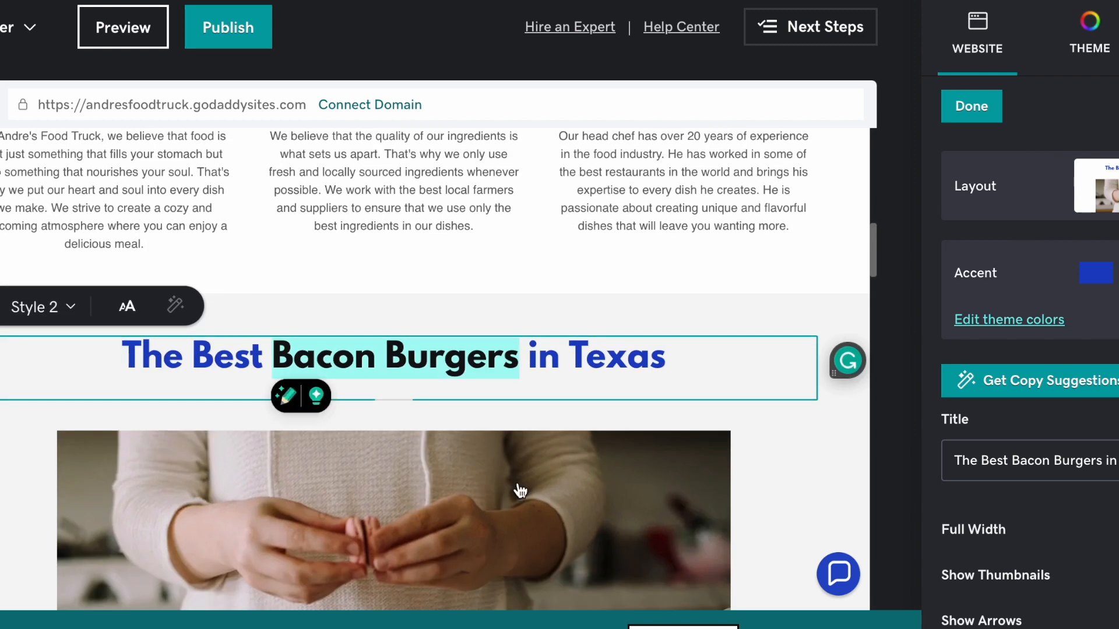
scroll(379, 134, "down", 2)
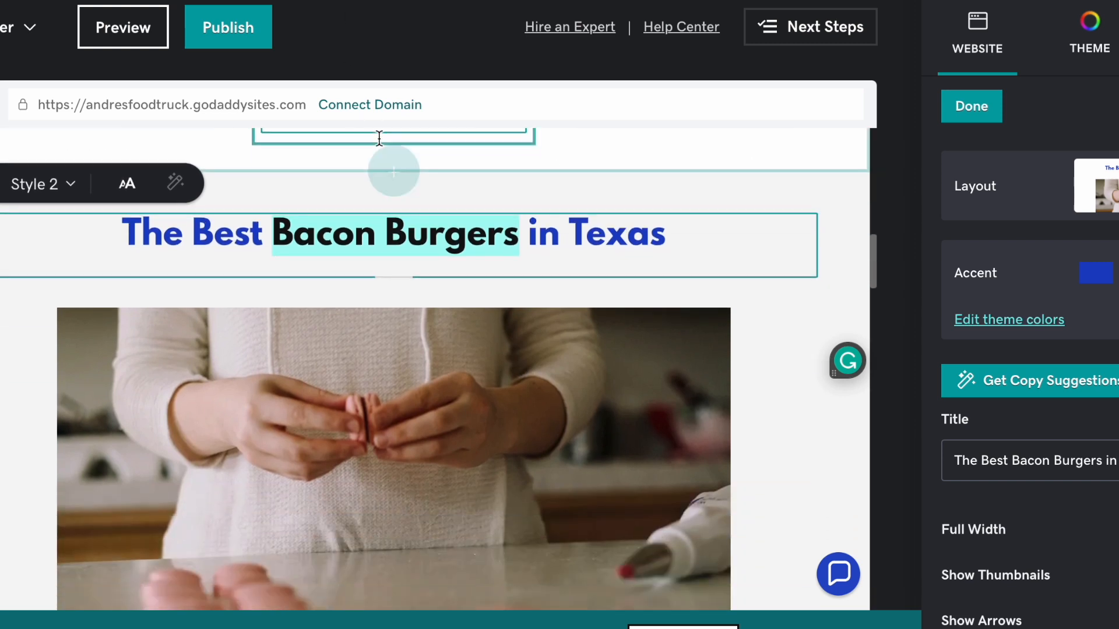
scroll(379, 138, "down", 3)
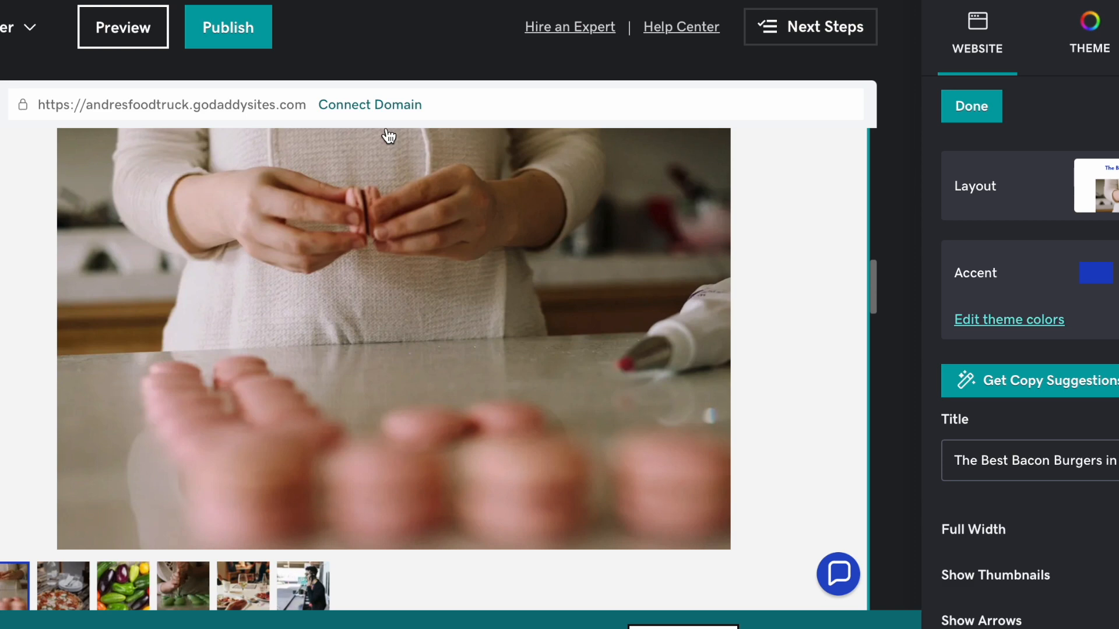
scroll(389, 136, "up", 10)
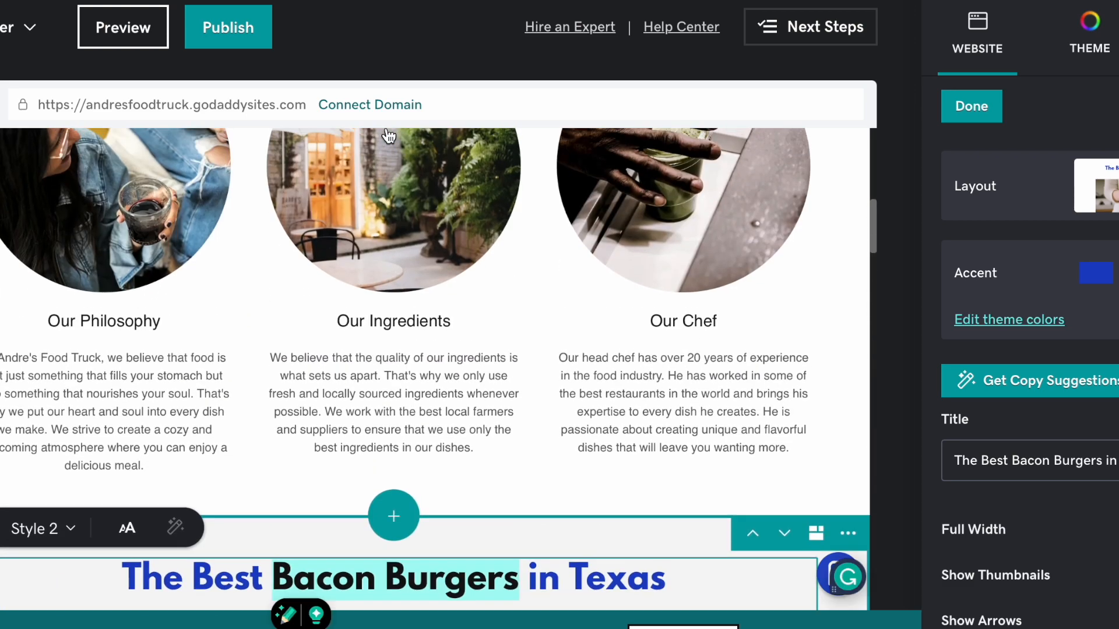
scroll(388, 135, "up", 6)
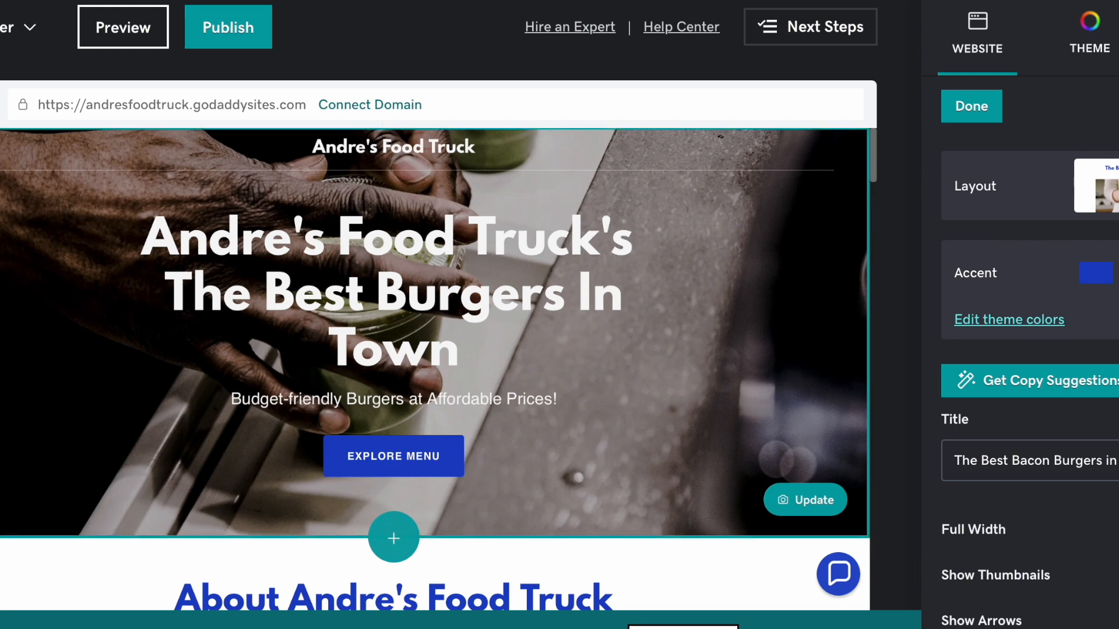
scroll(355, 387, "down", 4)
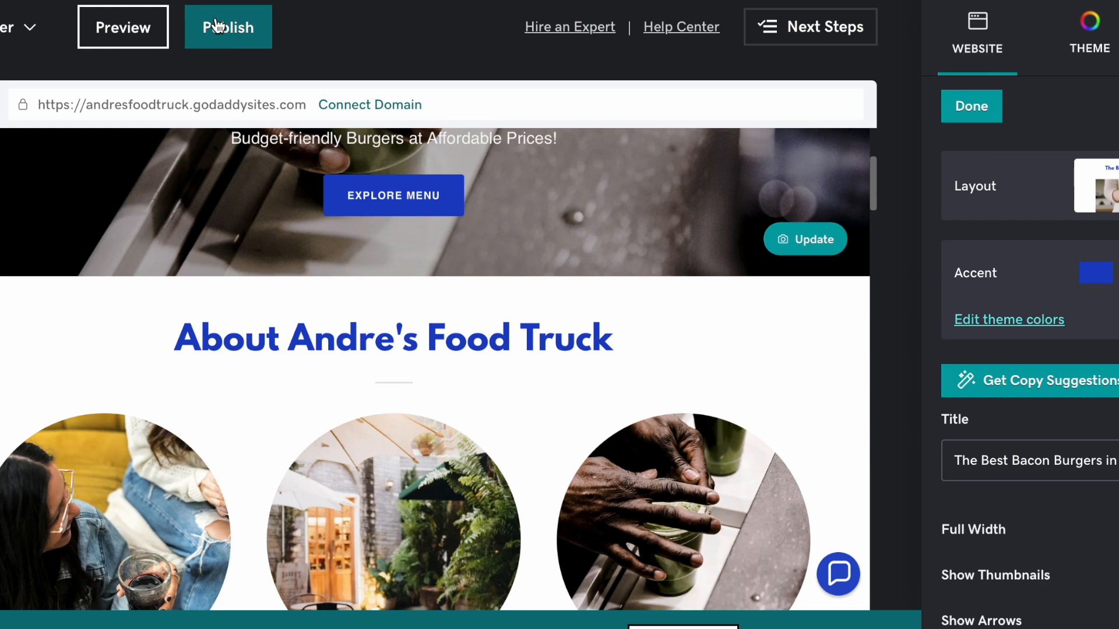
scroll(155, 178, "up", 4)
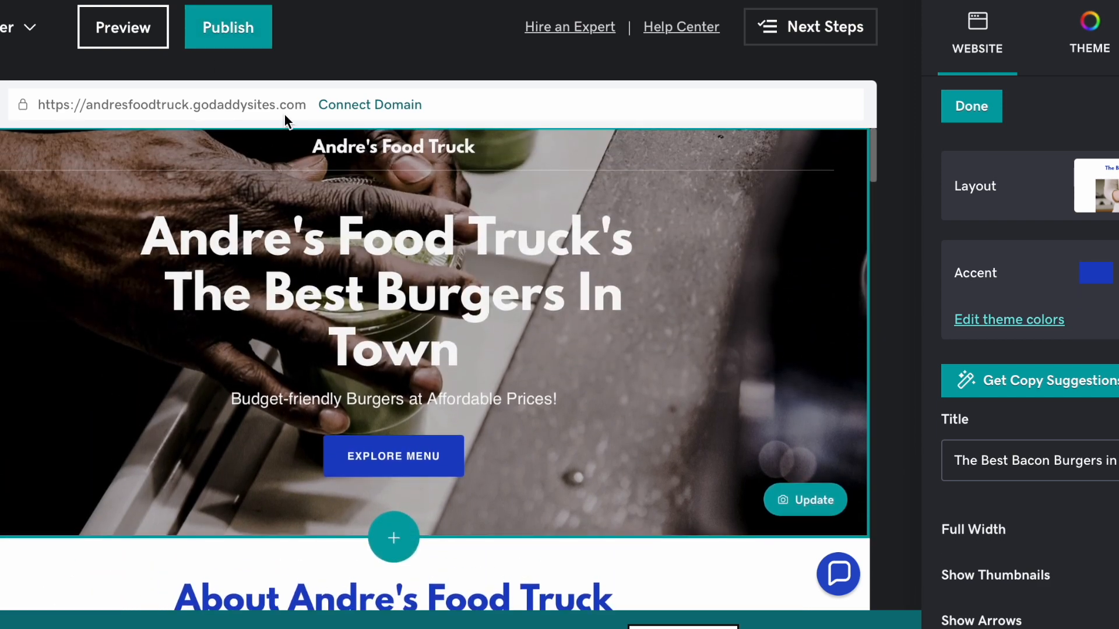
left_click_drag(309, 106, 42, 105)
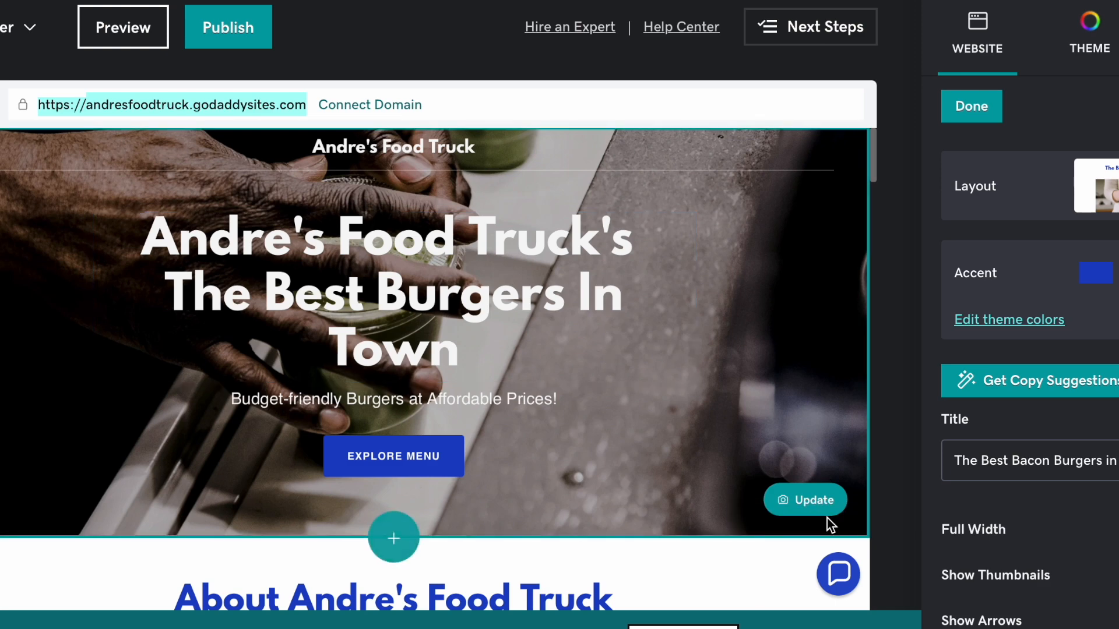
scroll(826, 518, "down", 10)
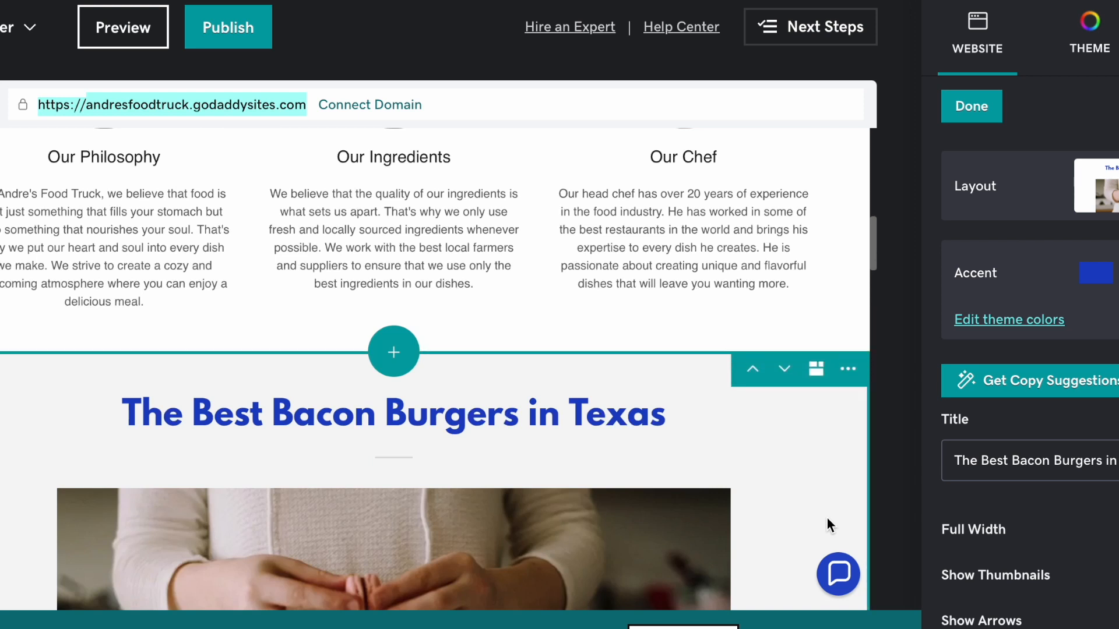